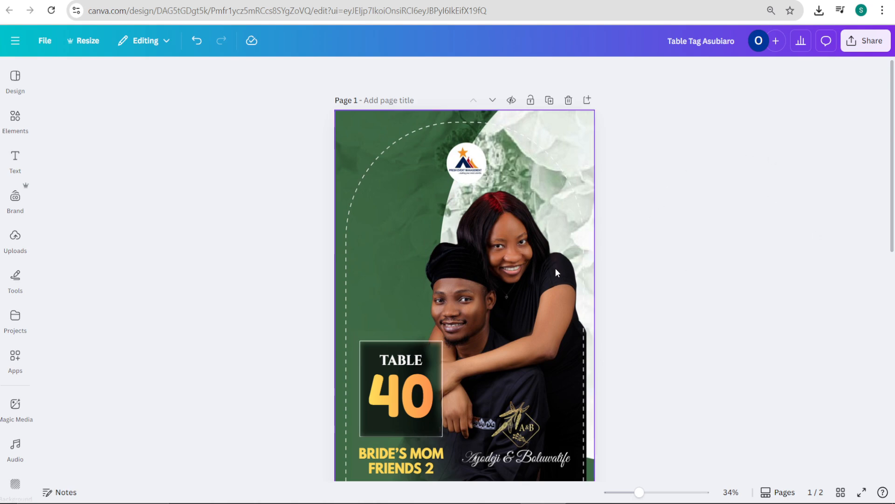
# Step: Change the table number on page 1 of the table tag design to 42
pyautogui.scroll(-2, 555, 270)
pyautogui.scroll(2, 558, 270)
pyautogui.click(407, 396)
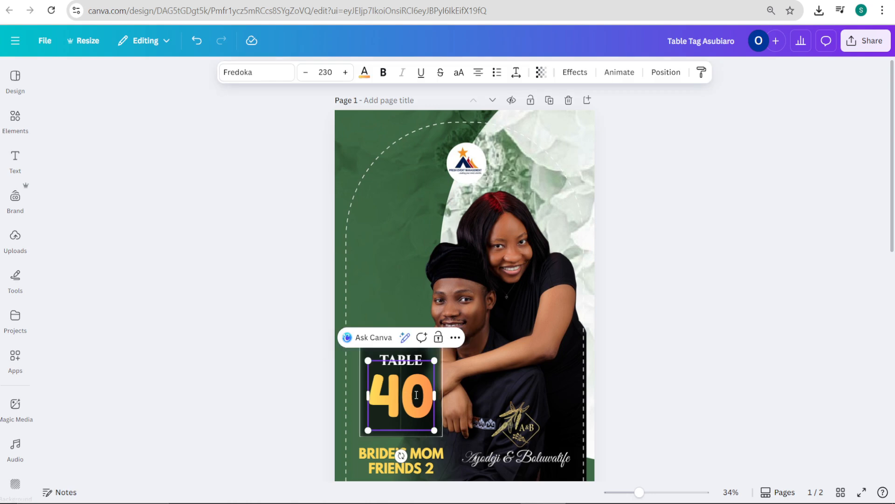
pyautogui.moveTo(417, 395); pyautogui.dragTo(423, 398)
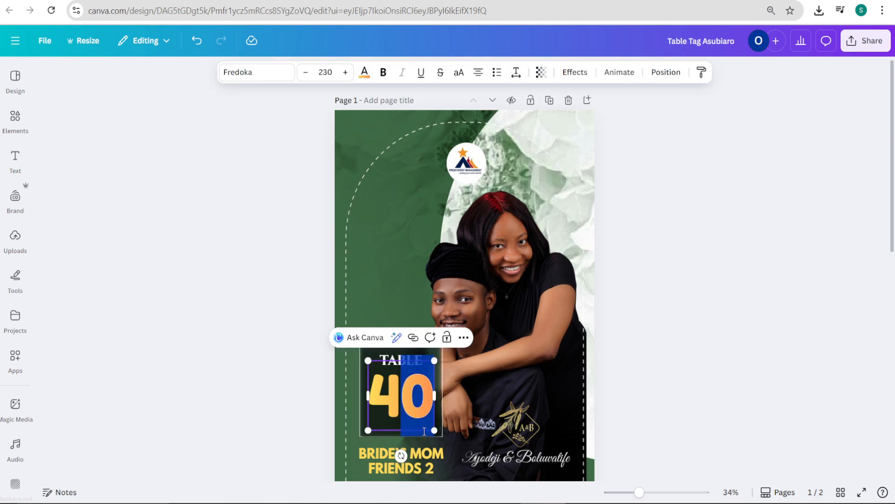
pyautogui.write('2')
pyautogui.click(703, 191)
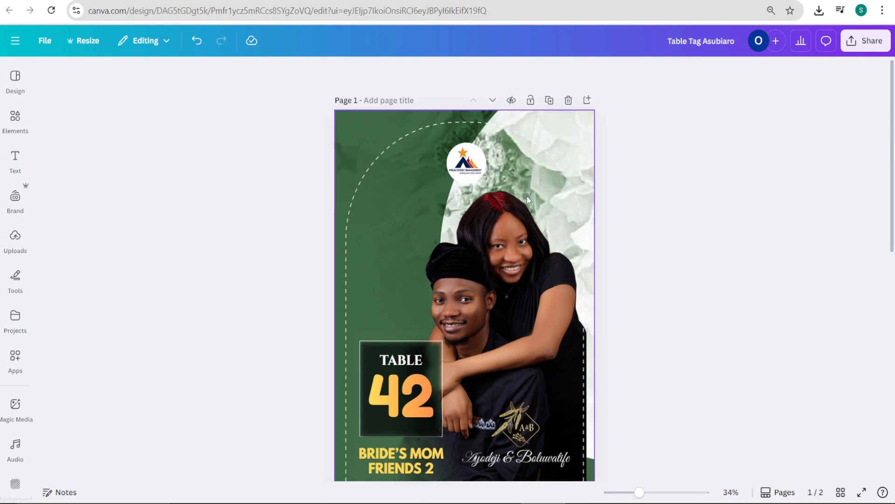
pyautogui.click(398, 462)
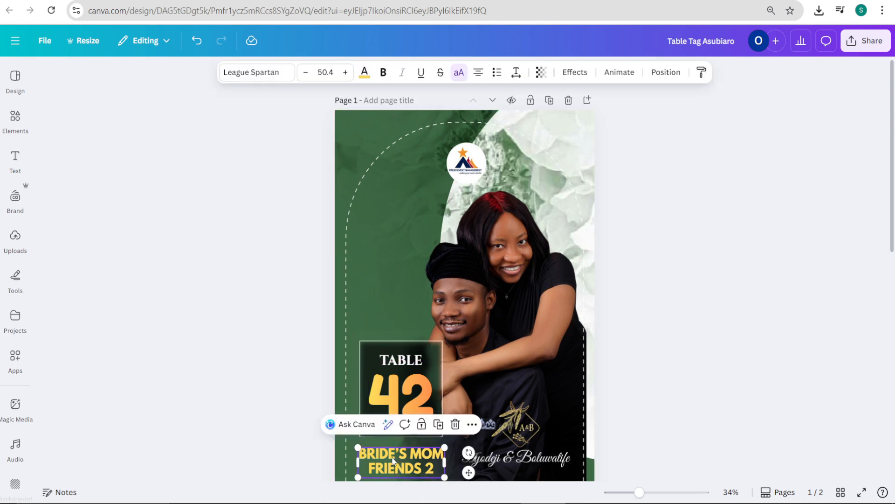
pyautogui.click(406, 405)
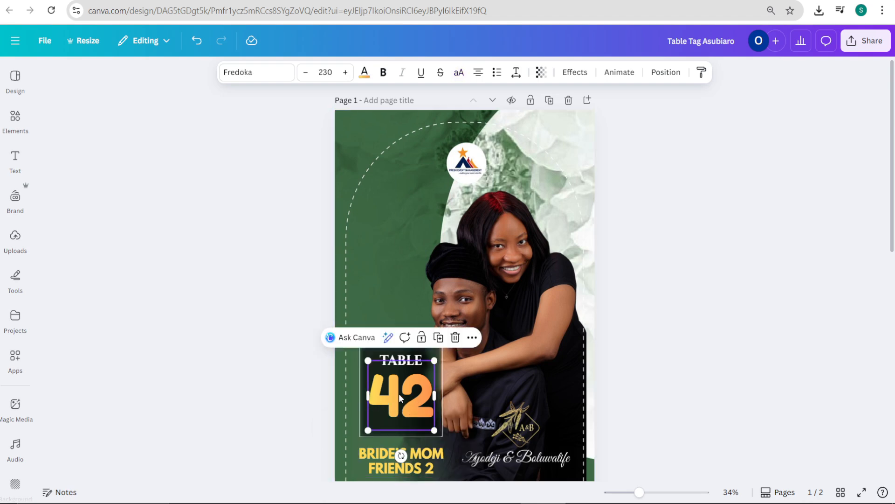
pyautogui.click(415, 455)
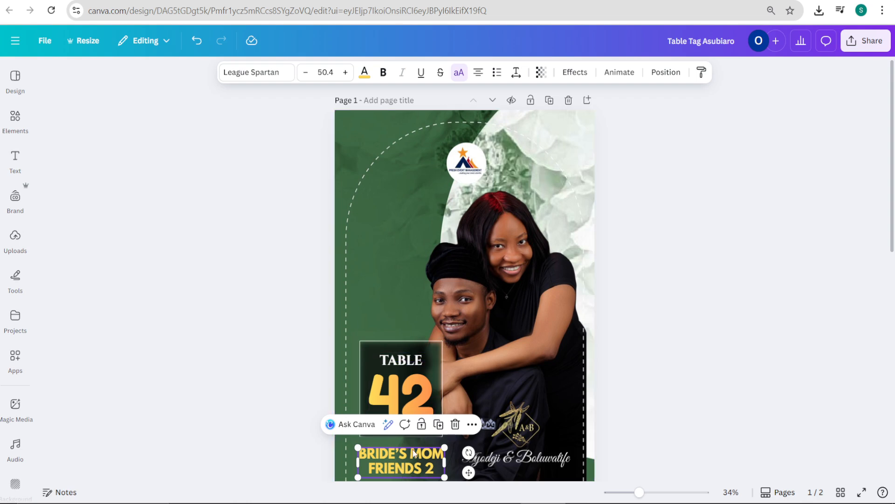
pyautogui.click(411, 404)
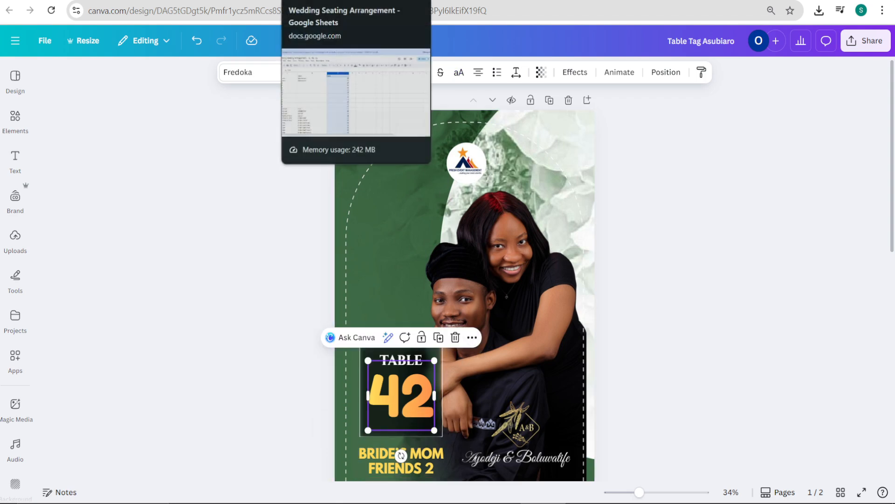
# Step: Switch to the Wedding Seating Arrangement spreadsheet in Google Sheets and rename the header in C1 as "Table Numbers"
pyautogui.click(322, 1)
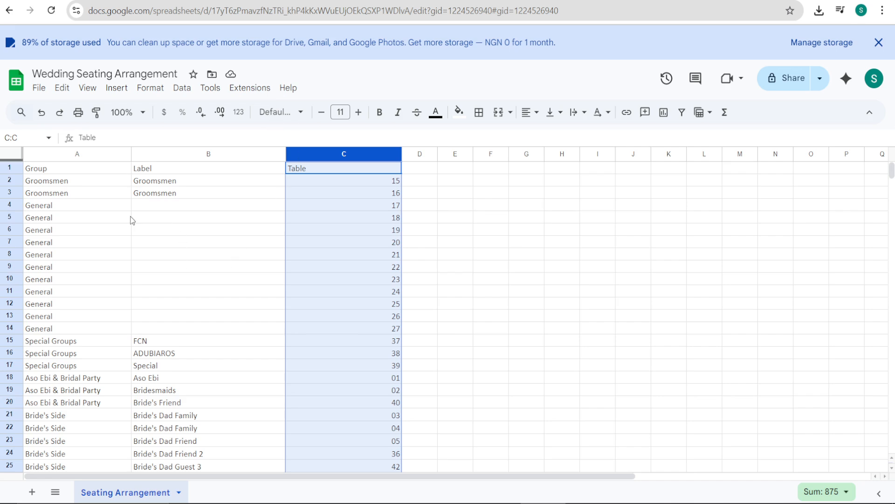
pyautogui.scroll(-20, 130, 216)
pyautogui.scroll(20, 116, 248)
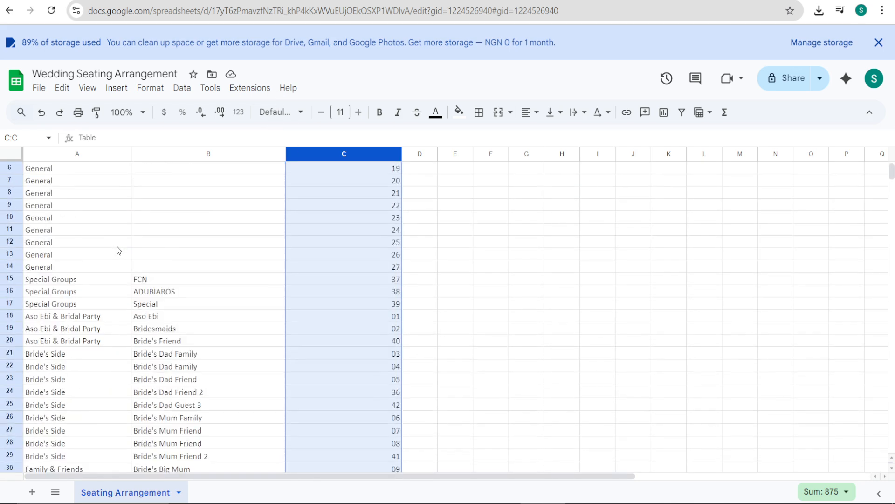
pyautogui.scroll(2, 117, 249)
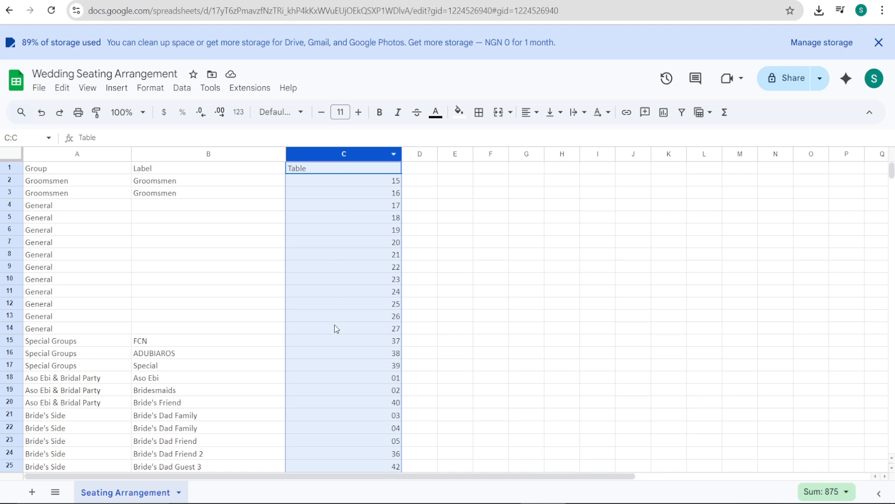
pyautogui.click(308, 169)
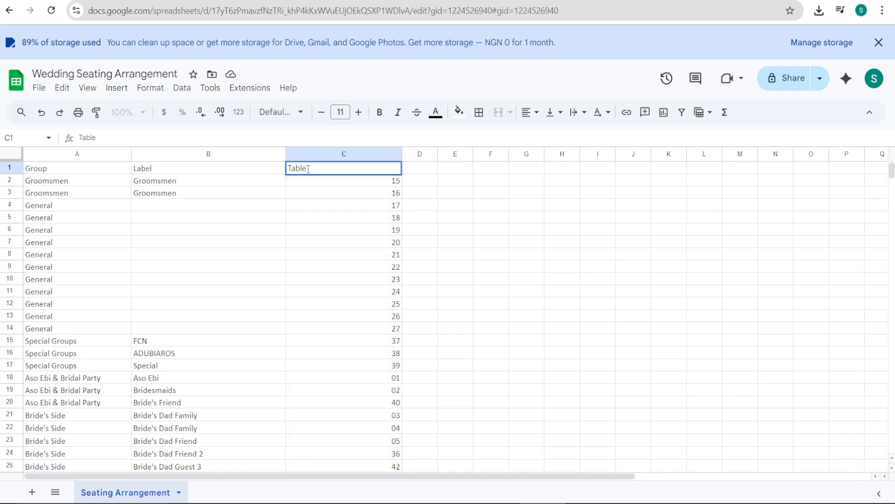
pyautogui.write('Table Numbers')
# Step: Rename the column header in cell B1 as "Guests"
pyautogui.click(164, 171)
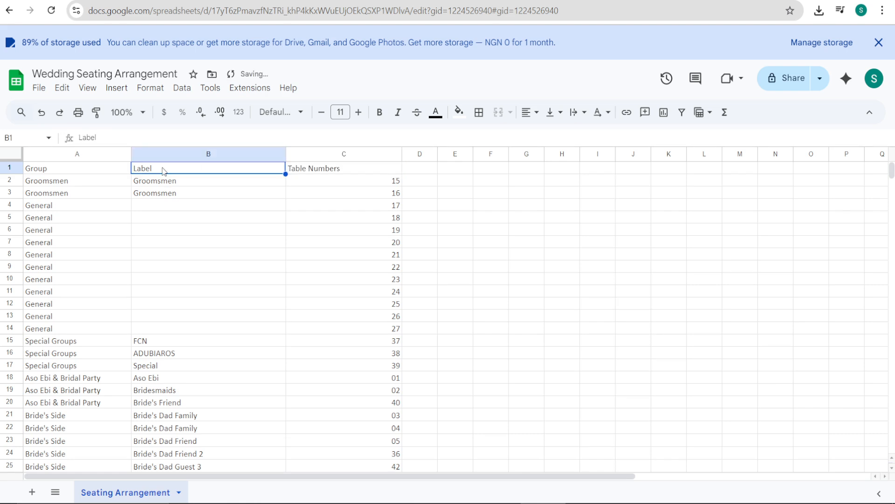
pyautogui.doubleClick(164, 170)
pyautogui.moveTo(164, 170); pyautogui.dragTo(129, 173)
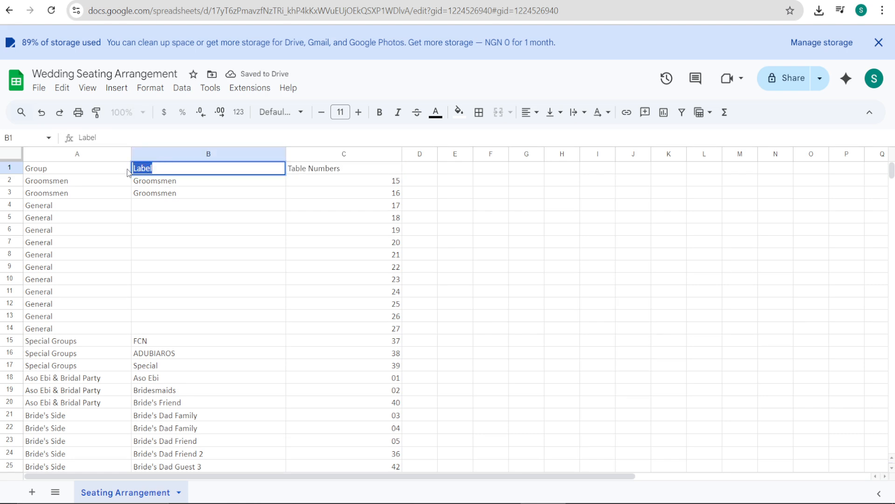
pyautogui.write('Guests')
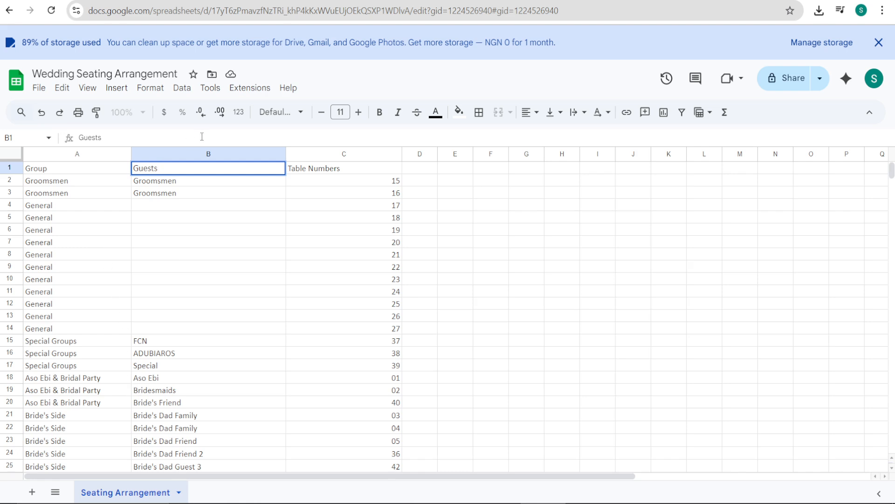
pyautogui.click(207, 154)
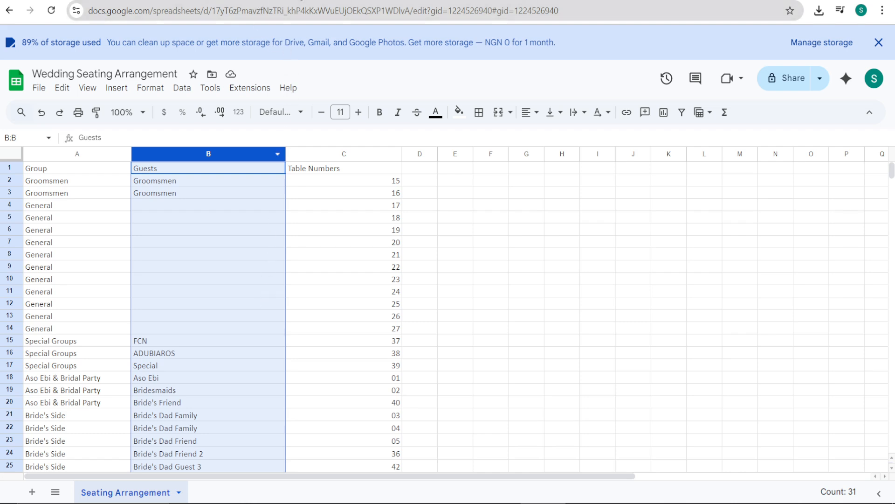
pyautogui.click(818, 81)
pyautogui.click(819, 83)
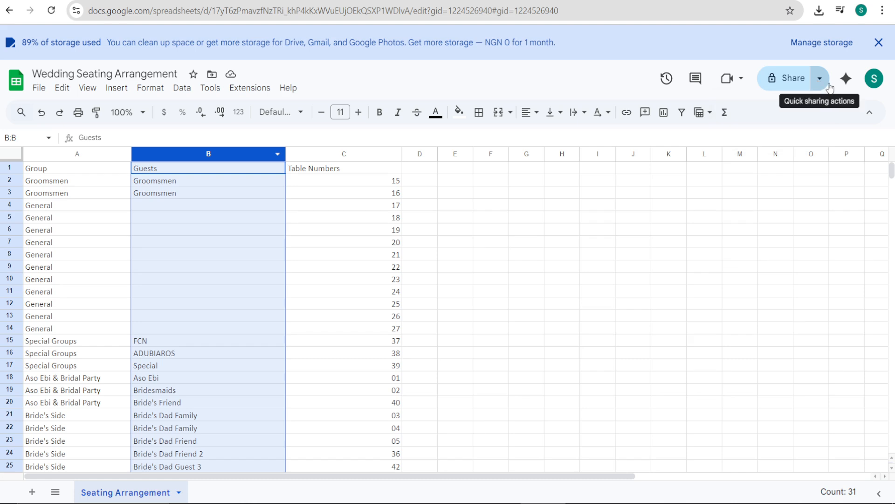
pyautogui.click(821, 85)
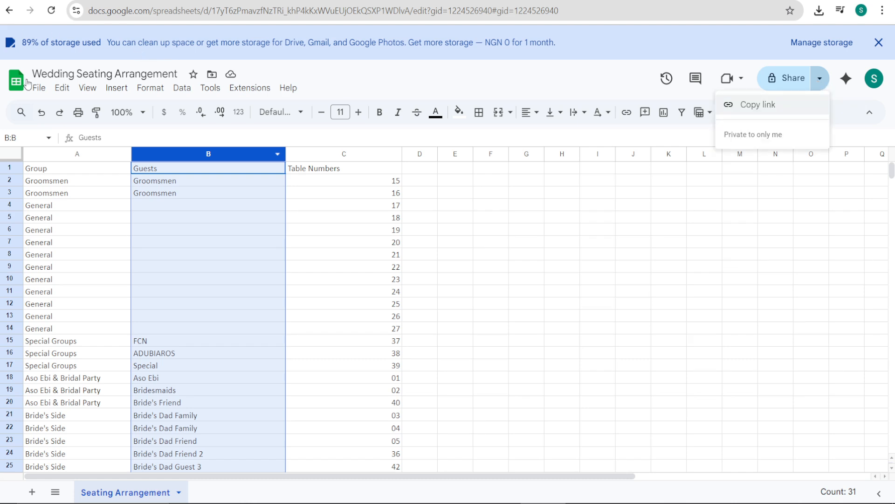
# Step: Download the seating spreadsheet as a Microsoft Excel (.xlsx) file and show it in its folder
pyautogui.click(36, 91)
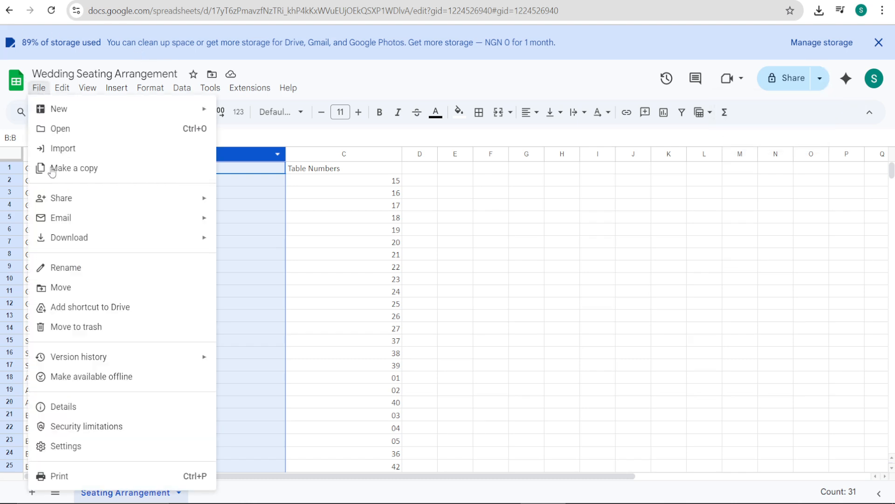
pyautogui.moveTo(89, 239)
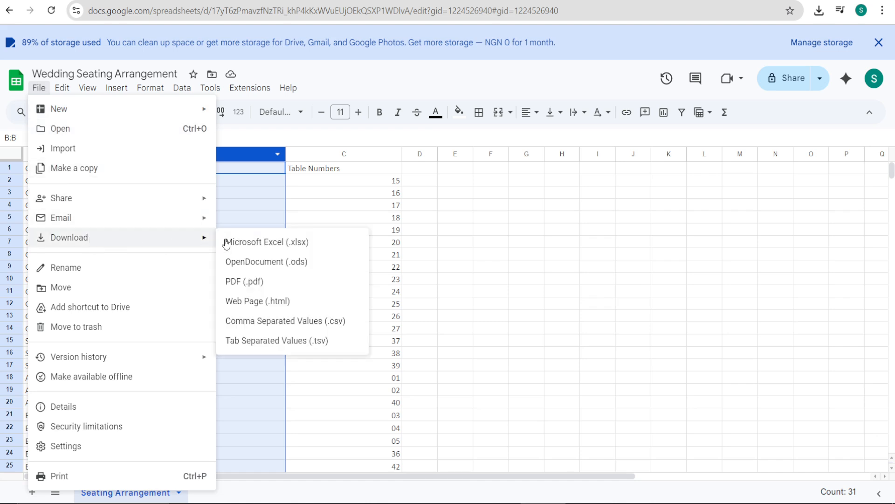
pyautogui.click(266, 245)
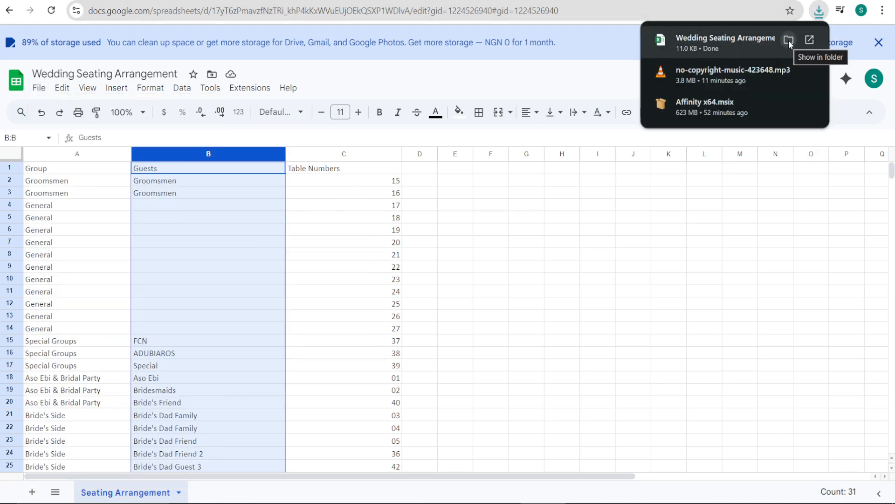
pyautogui.click(788, 40)
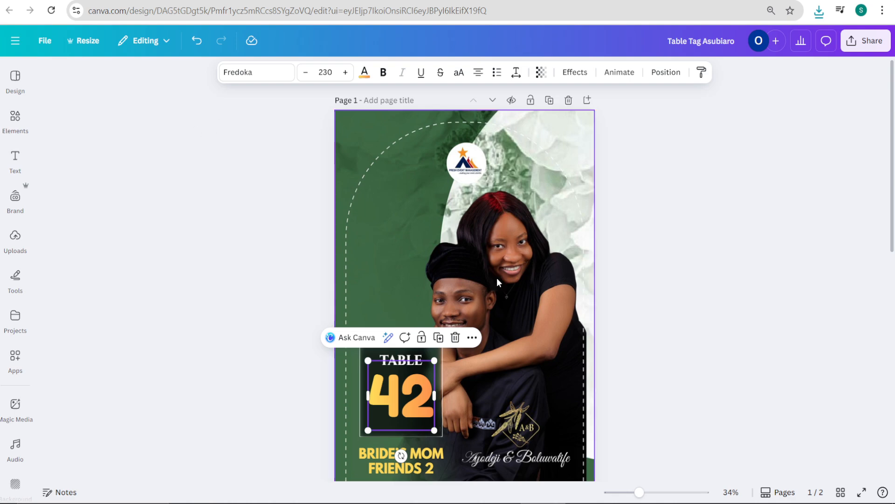
# Step: Return to the Canva table tag design and delete page 2
pyautogui.scroll(-4, 411, 326)
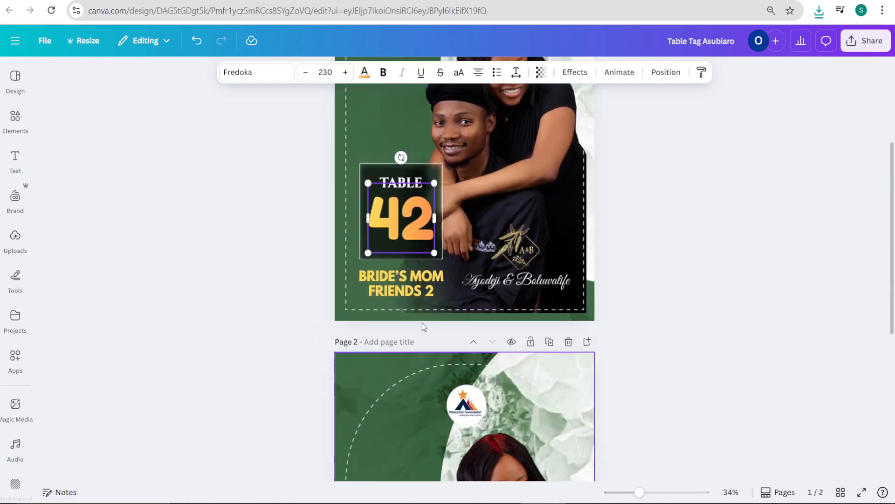
pyautogui.scroll(3, 405, 294)
pyautogui.scroll(2, 405, 294)
pyautogui.scroll(-3, 592, 405)
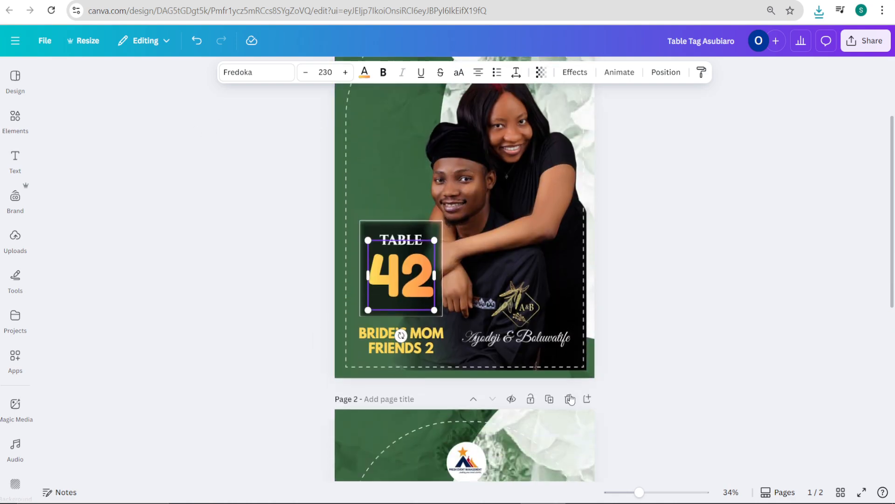
pyautogui.click(569, 395)
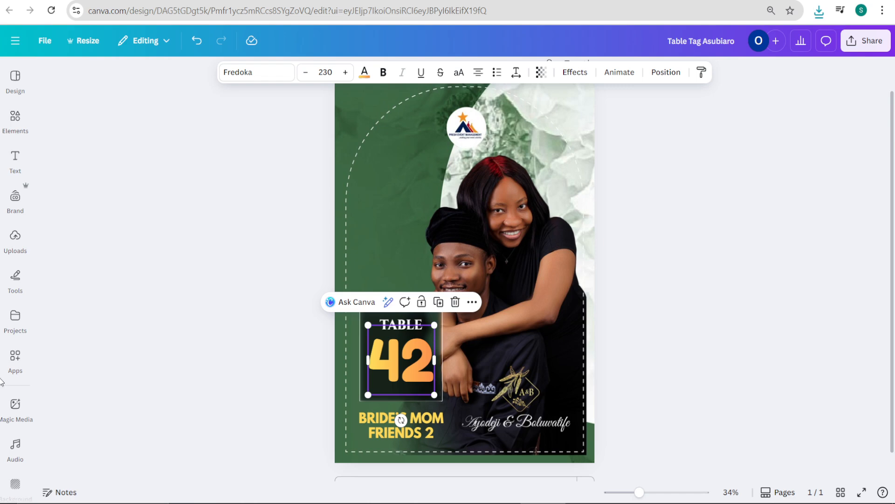
# Step: Search the Canva apps for "bulk create" and open the Bulk create app
pyautogui.click(23, 80)
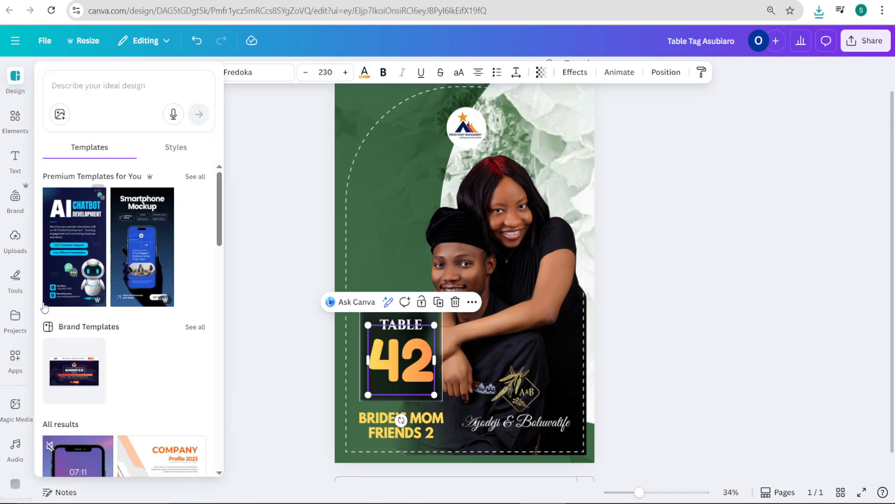
pyautogui.click(23, 369)
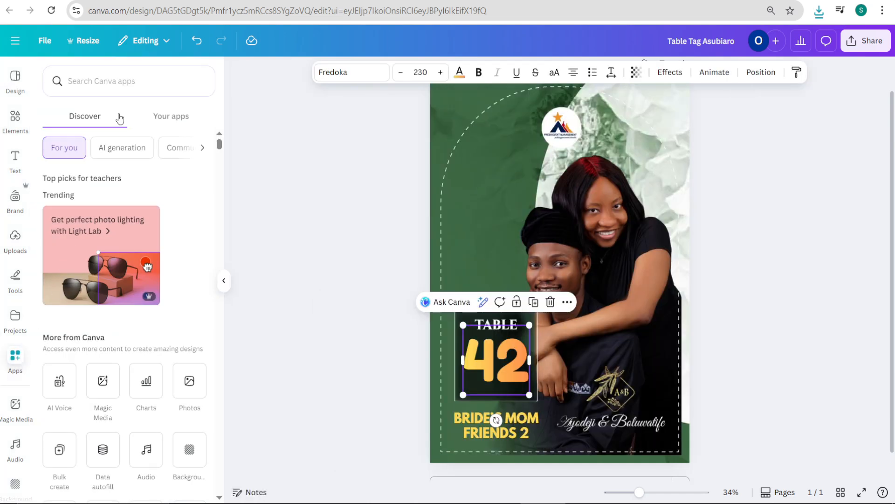
pyautogui.click(126, 84)
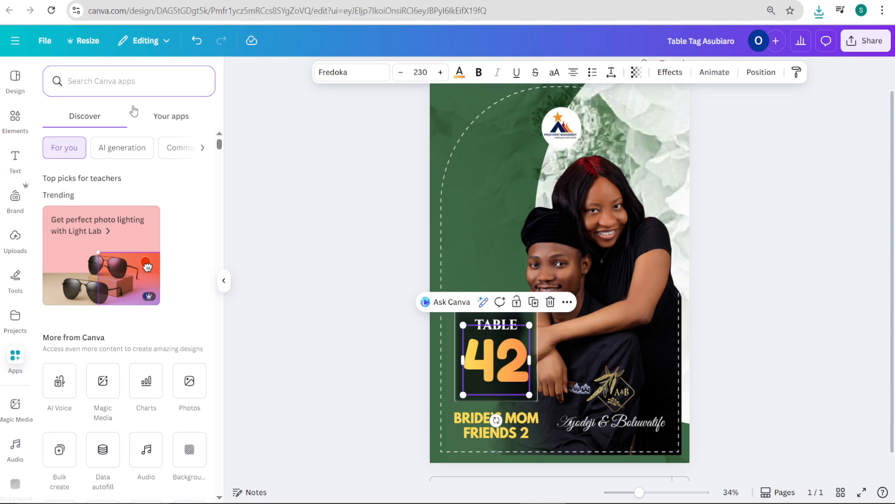
pyautogui.write('bul')
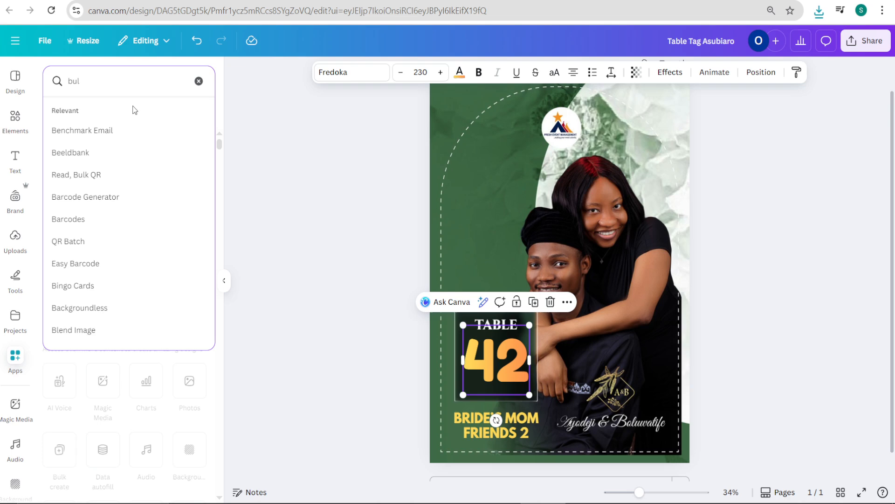
pyautogui.write('k creat')
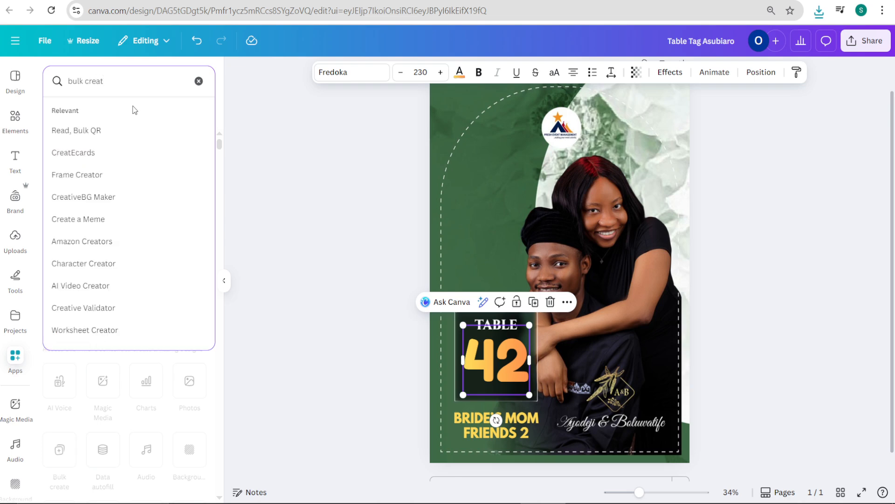
pyautogui.press('Return')
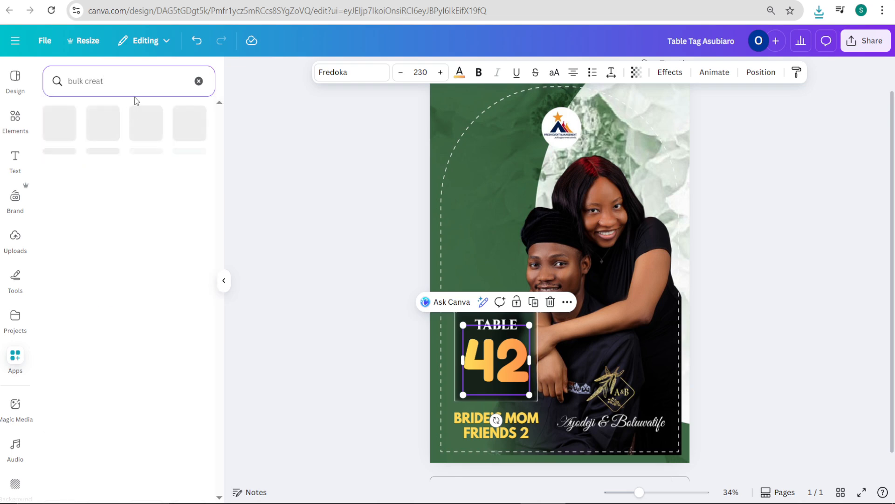
pyautogui.click(116, 83)
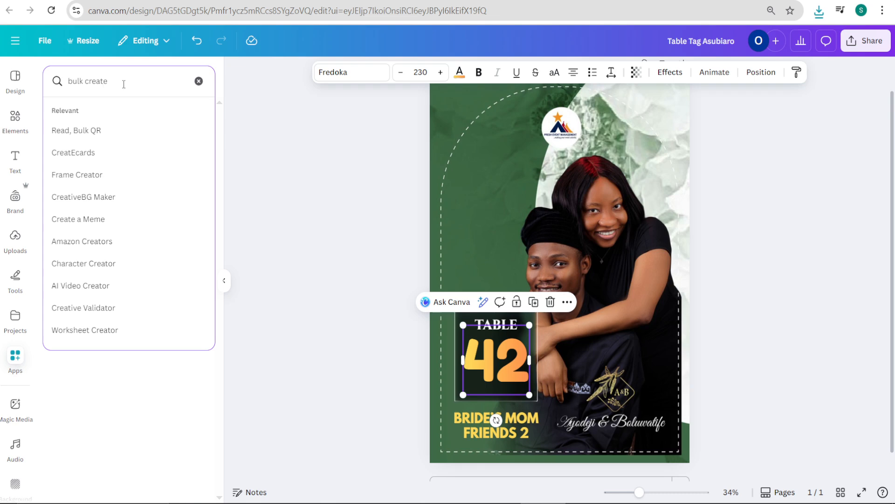
pyautogui.click(243, 144)
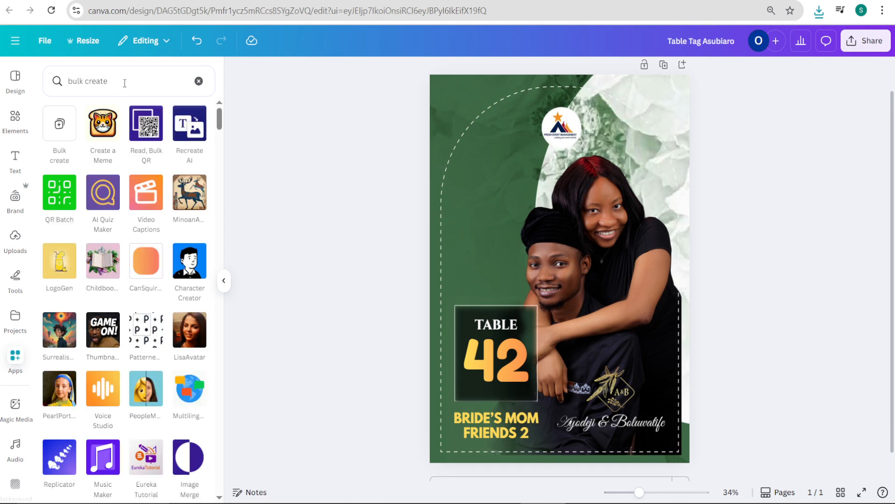
pyautogui.click(59, 127)
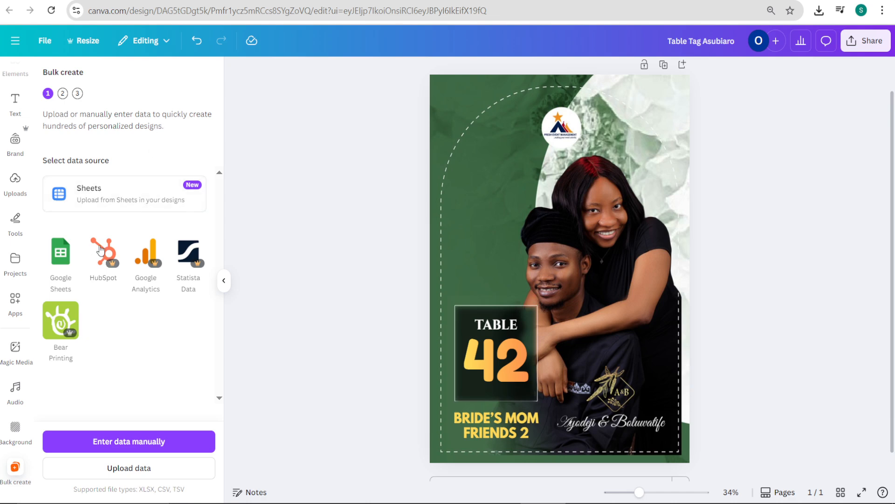
# Step: Try to use Google Sheets as the data source for Bulk create
pyautogui.click(62, 259)
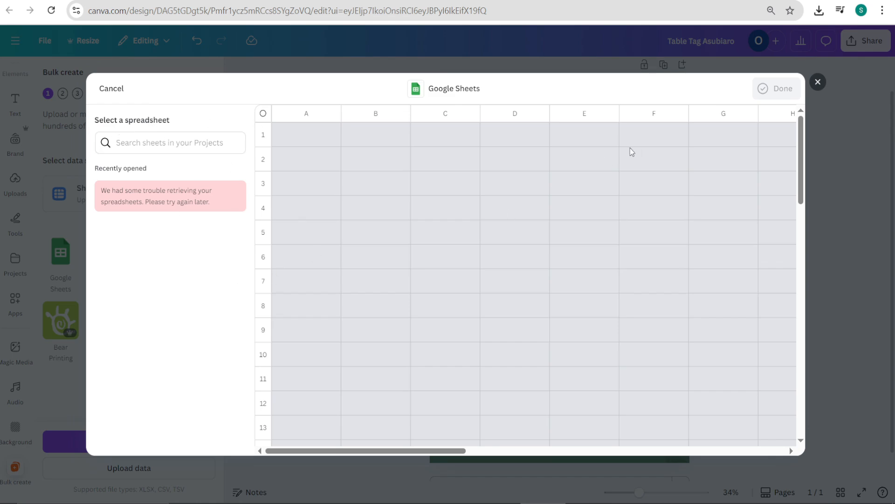
pyautogui.click(818, 82)
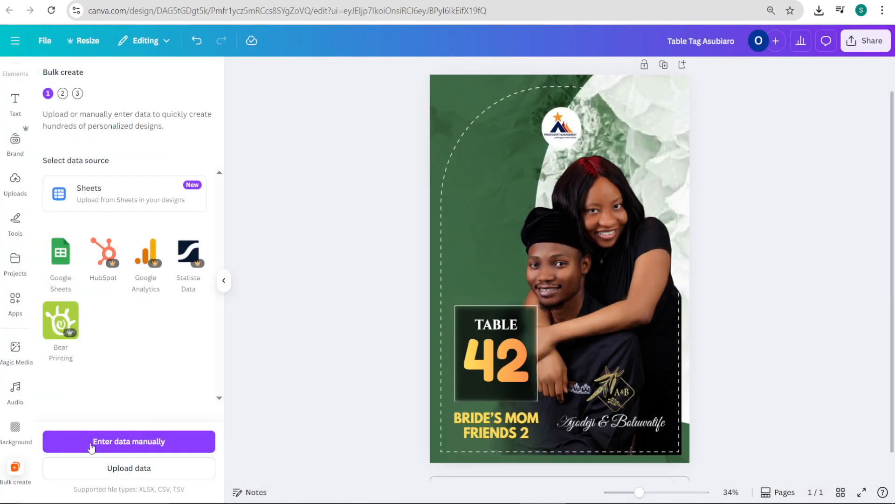
# Step: Upload the Wedding Seating Arrangement Excel file from the Downloads folder as the Bulk create data source
pyautogui.click(112, 469)
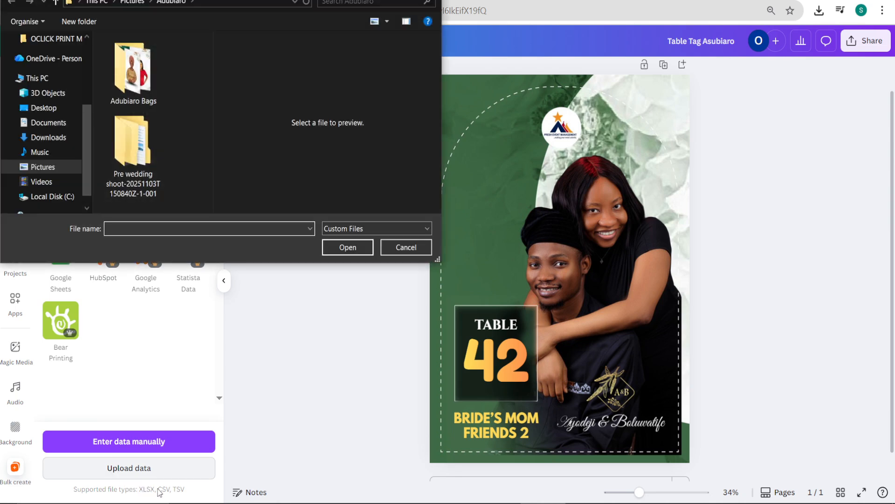
pyautogui.click(67, 136)
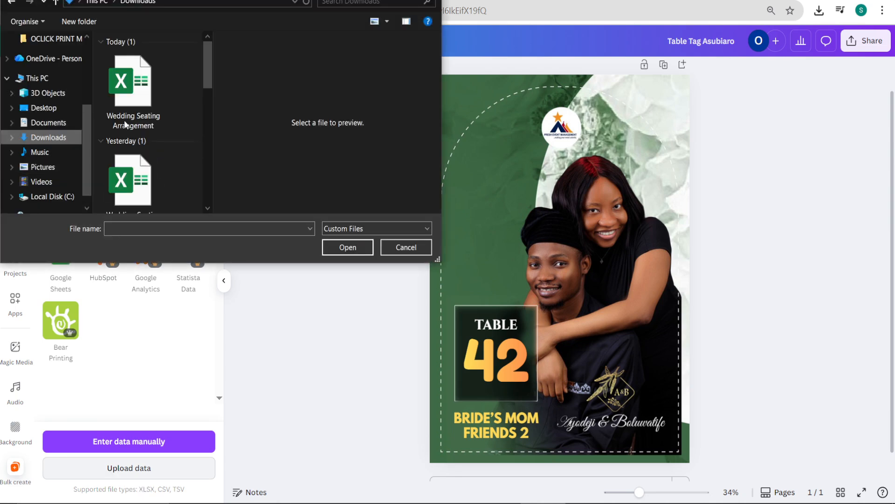
pyautogui.click(129, 101)
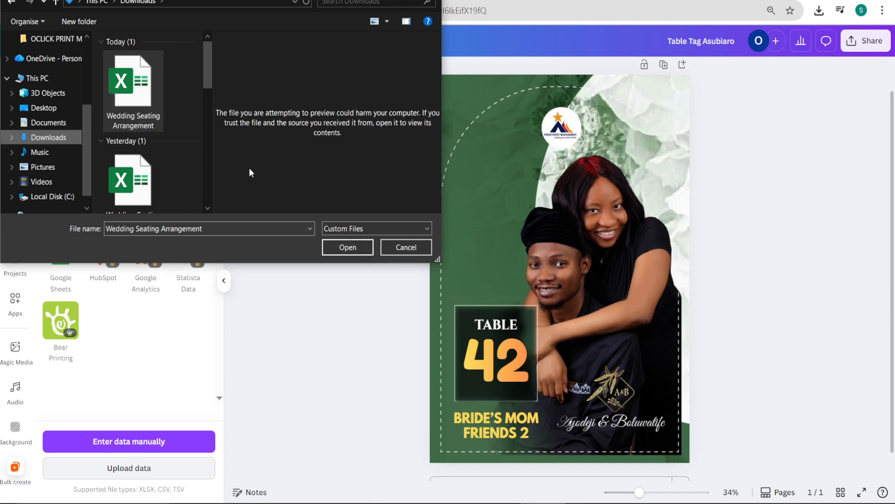
pyautogui.click(338, 248)
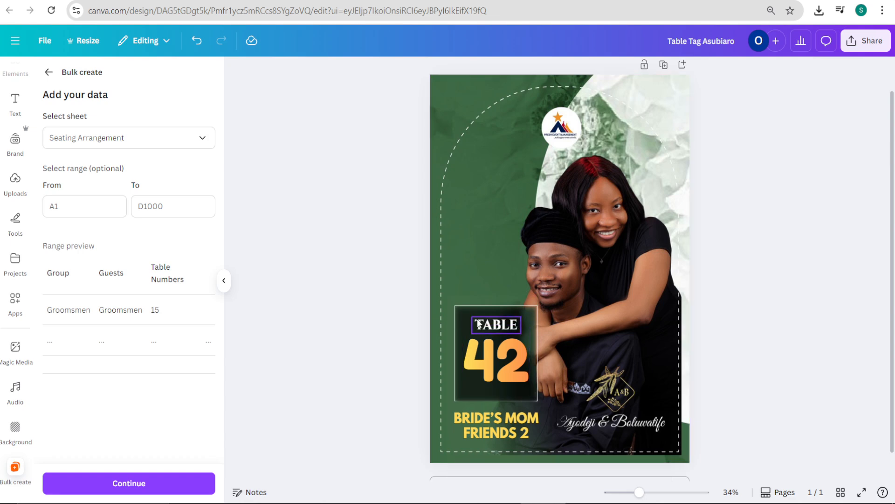
# Step: Choose Seating Arrangement as the sheet that supplies the table number and guest label data
pyautogui.click(516, 371)
pyautogui.click(519, 422)
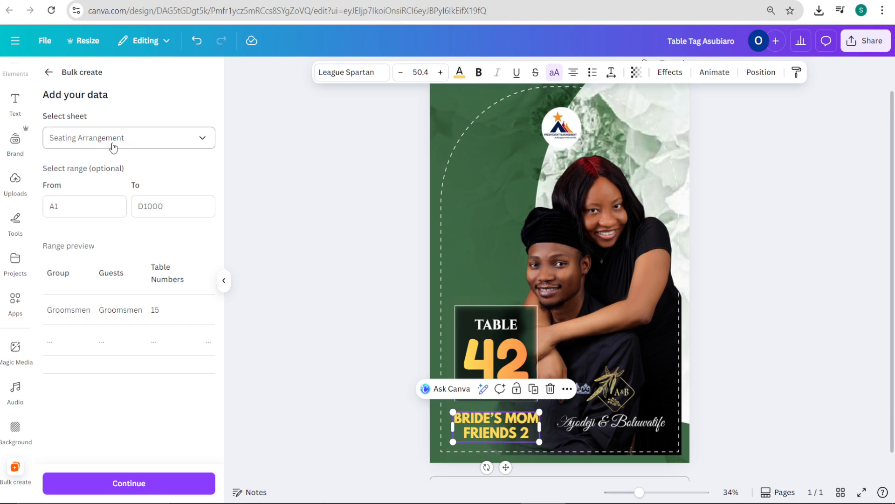
pyautogui.click(138, 144)
pyautogui.click(126, 169)
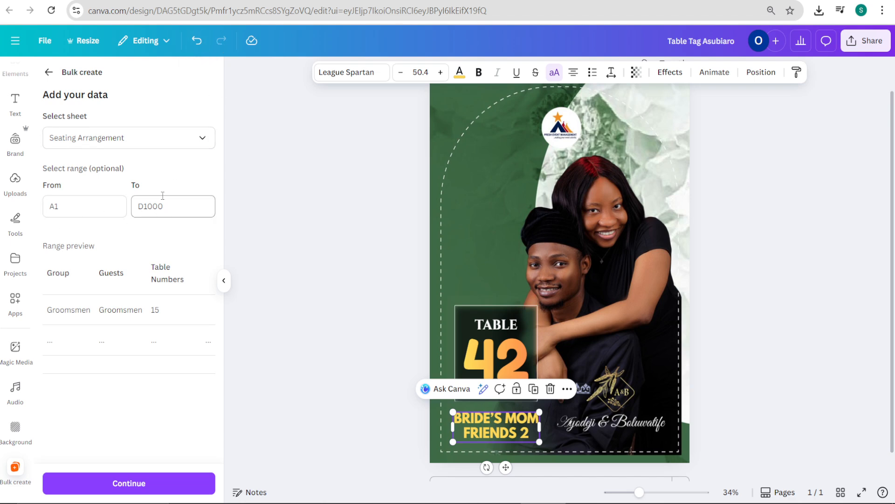
# Step: Review the extent of the filled rows in the Google Sheets seating list, then return to the Canva table tag design
pyautogui.click(313, 1)
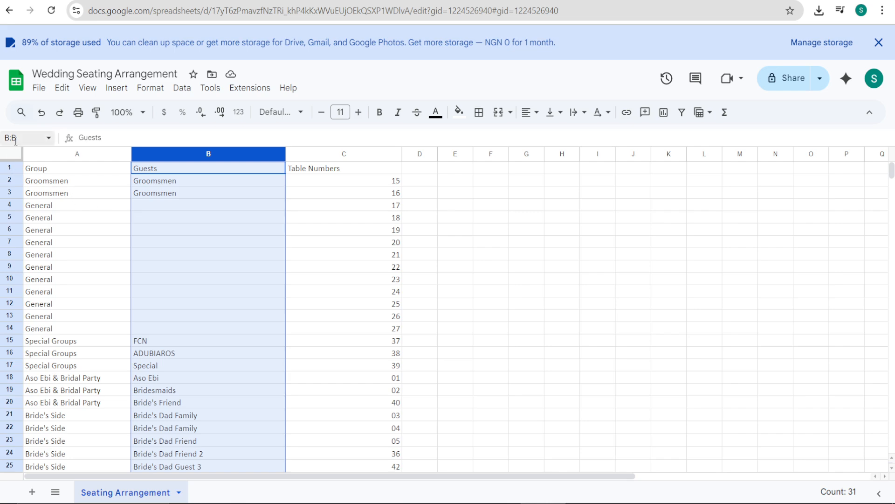
pyautogui.scroll(-8, 11, 322)
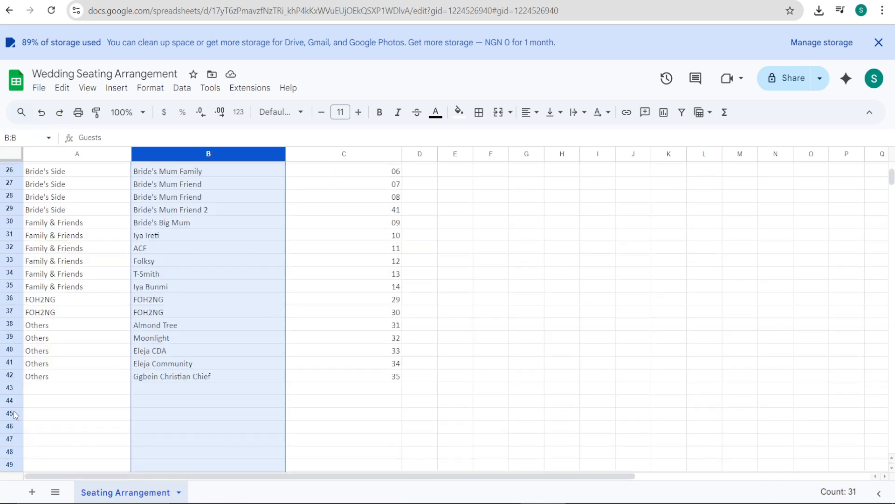
pyautogui.scroll(8, 14, 336)
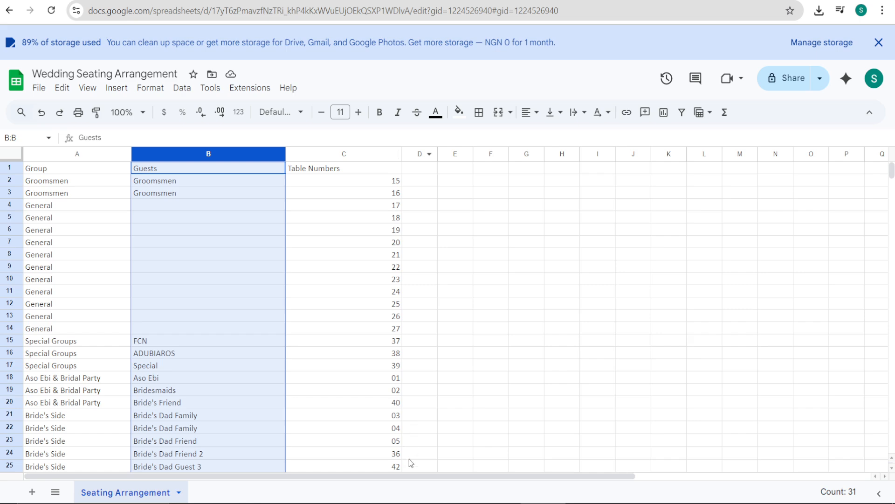
pyautogui.scroll(-7, 409, 467)
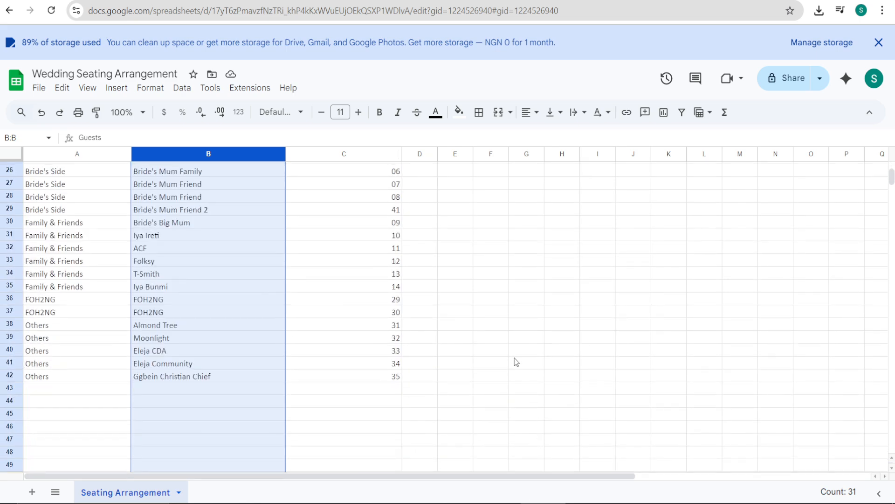
pyautogui.click(202, 0)
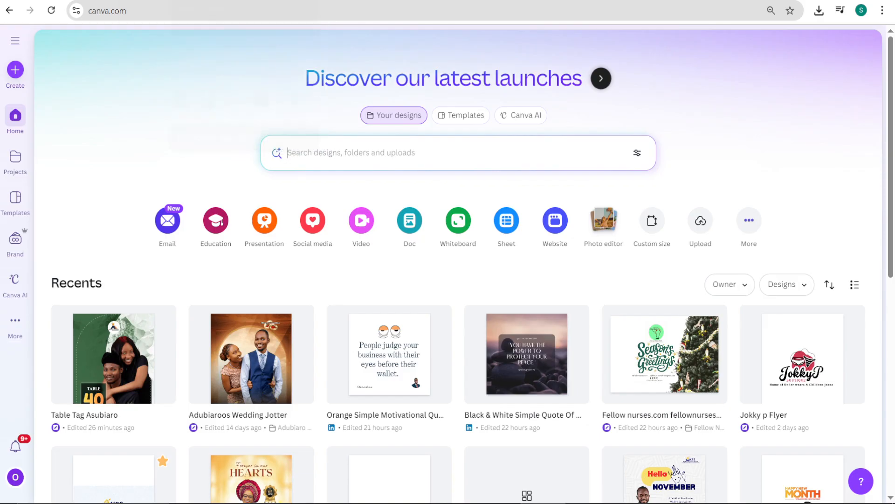
pyautogui.click(149, 0)
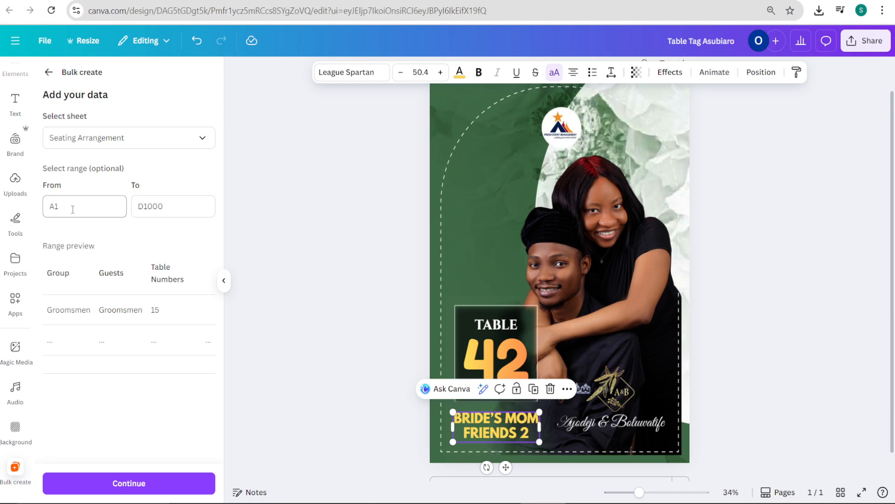
# Step: Switch to the seating spreadsheet and examine its column letters, row numbers and last filled row to work out the data range
pyautogui.click(72, 207)
pyautogui.hotkey('ctrl', 'Tab')
pyautogui.scroll(7, 136, 209)
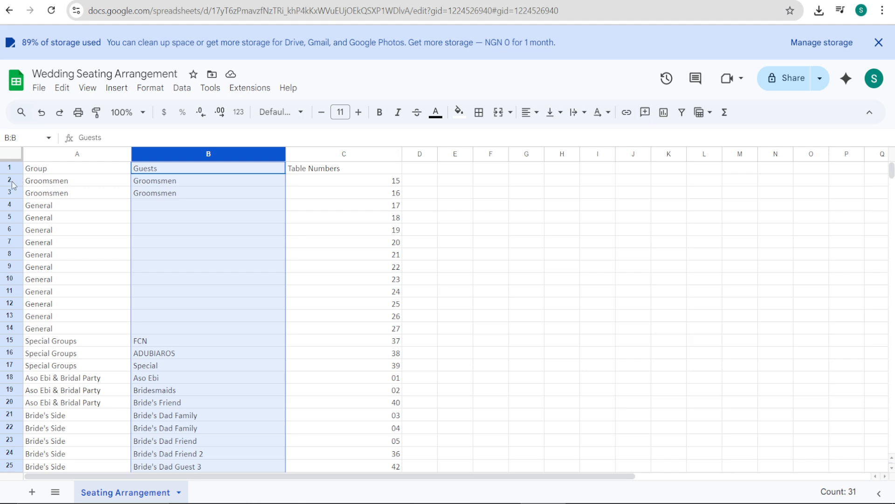
pyautogui.click(77, 155)
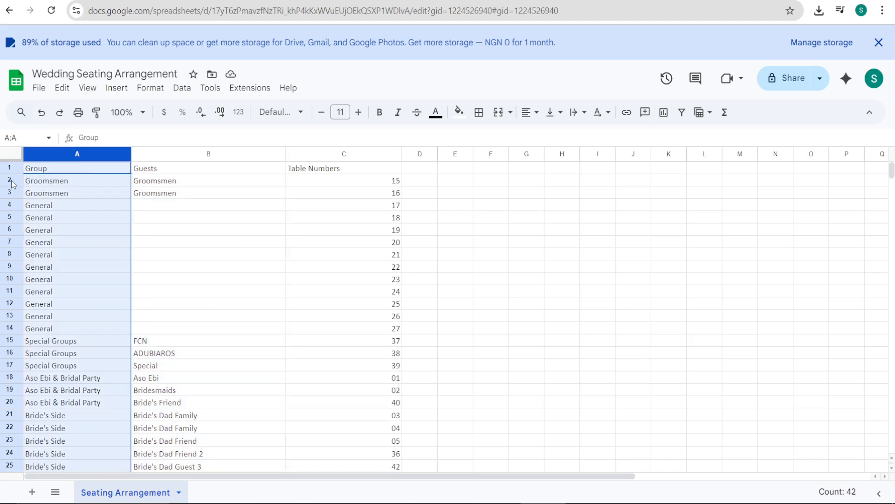
pyautogui.click(10, 180)
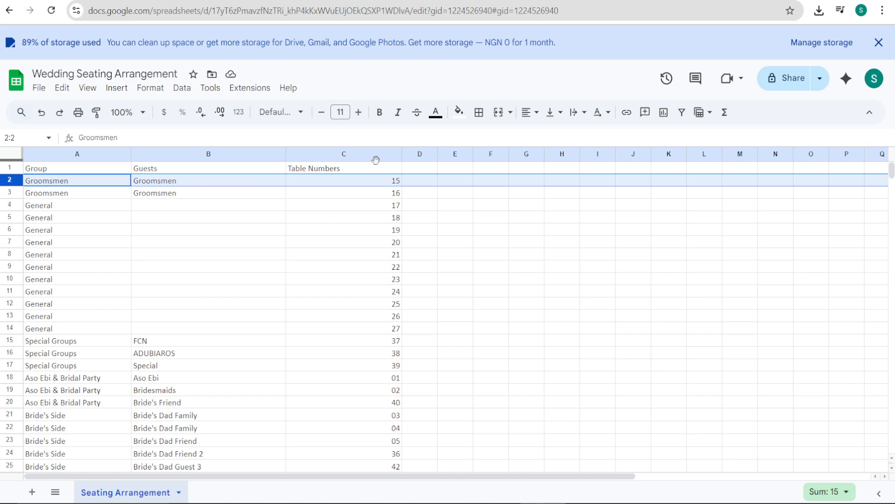
pyautogui.scroll(-10, 370, 192)
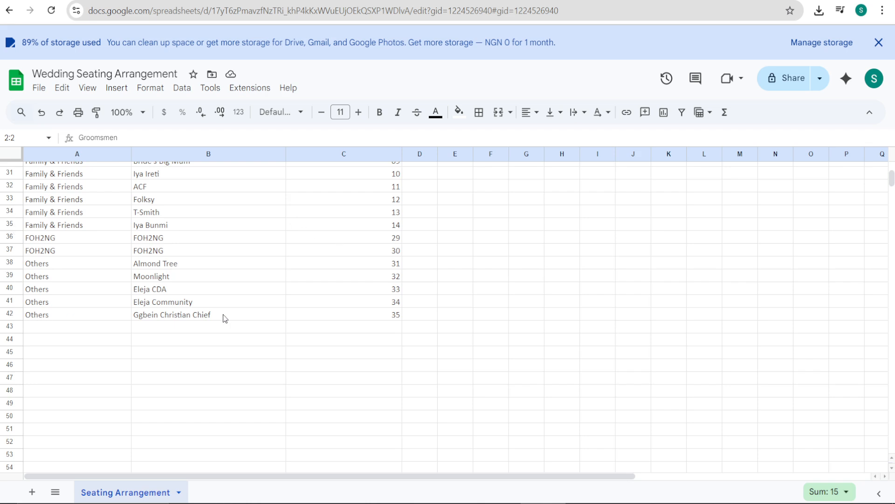
pyautogui.click(378, 320)
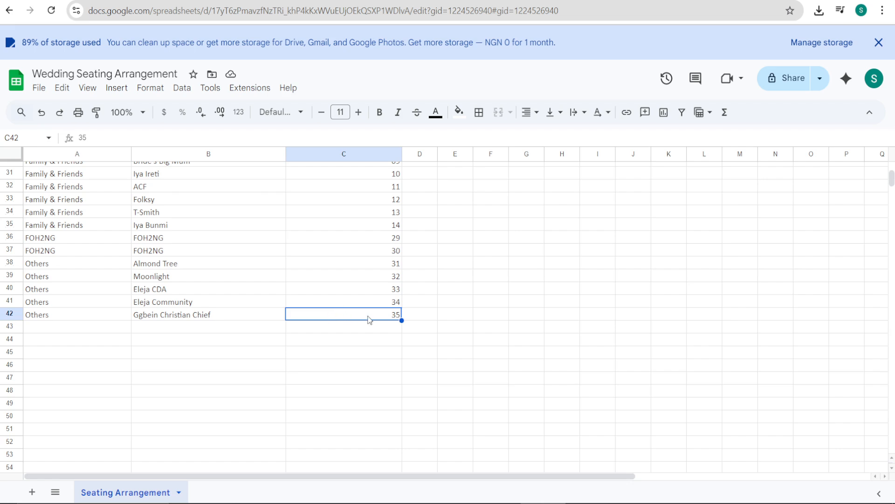
pyautogui.scroll(4, 394, 306)
pyautogui.scroll(-10, 391, 303)
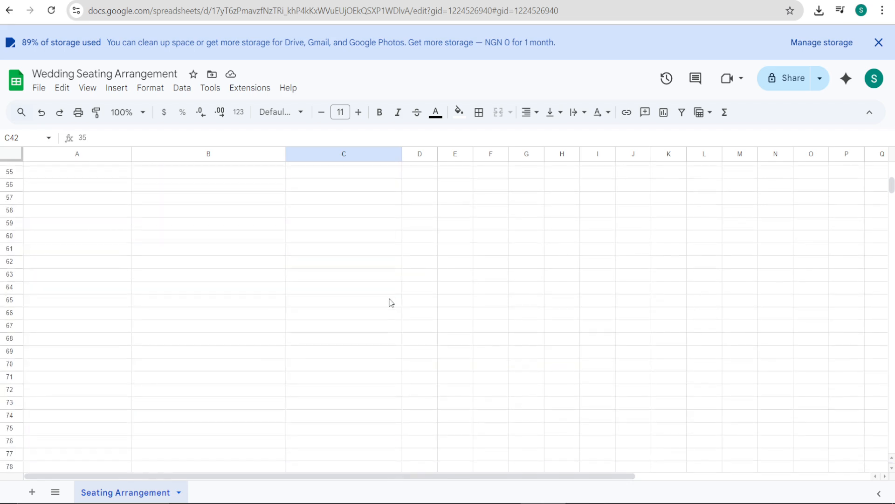
pyautogui.scroll(18, 392, 303)
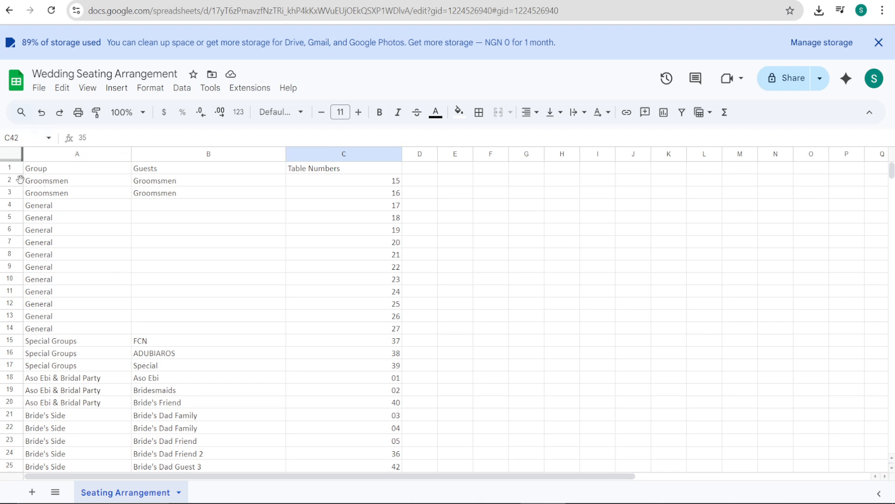
# Step: Check the cell references of the first guest entry and the last table number in the seating spreadsheet
pyautogui.click(44, 182)
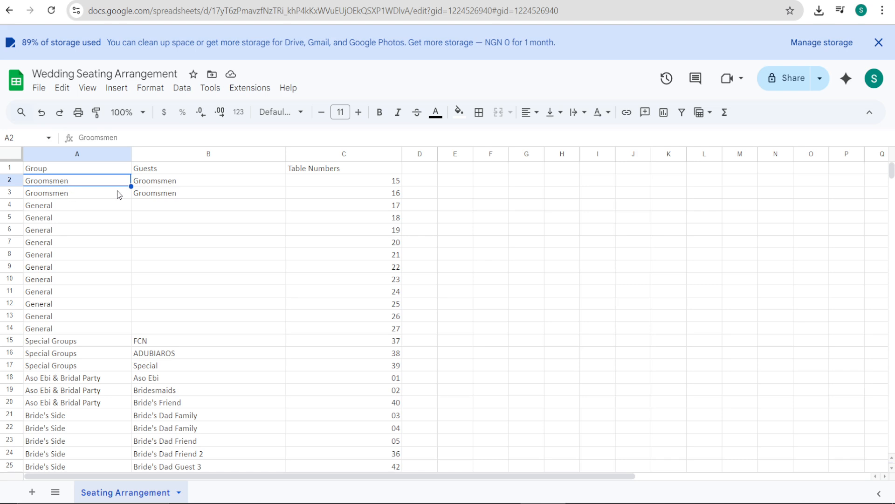
pyautogui.click(166, 184)
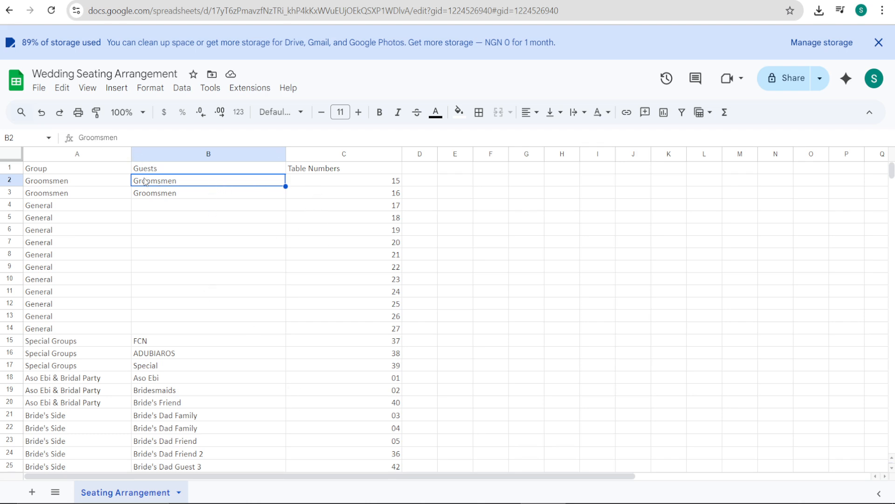
pyautogui.scroll(-8, 325, 233)
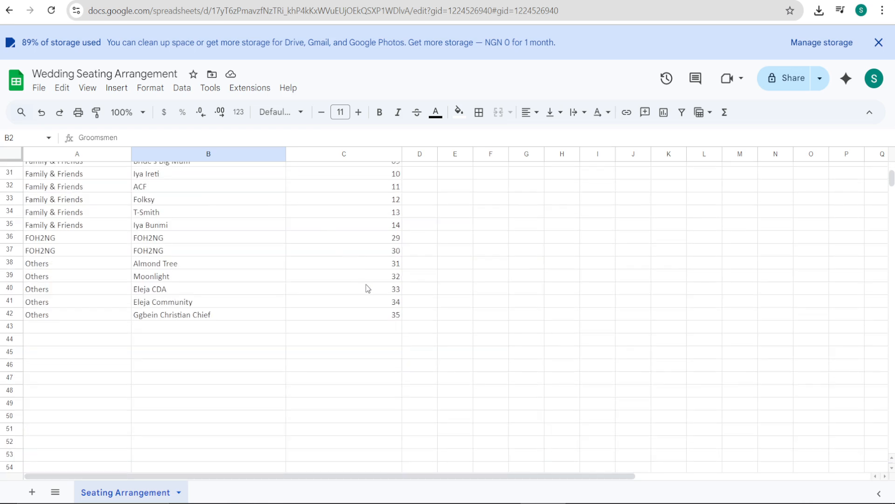
pyautogui.click(383, 314)
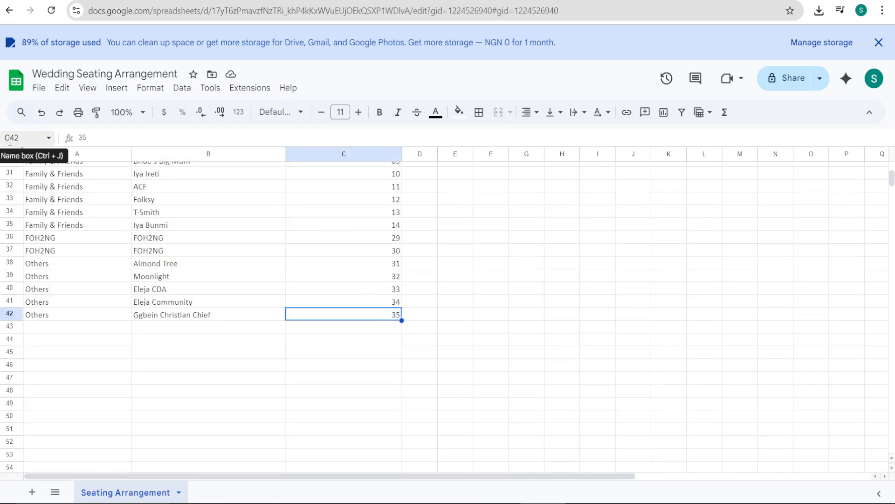
# Step: Back in the Canva design, set the Bulk create data range from b2 to c42
pyautogui.hotkey('ctrl', 'Tab')
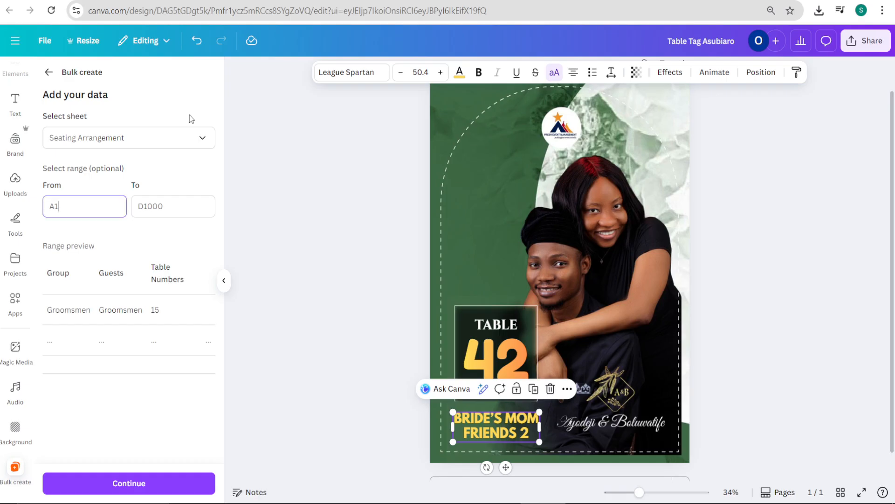
pyautogui.moveTo(86, 206); pyautogui.dragTo(32, 210)
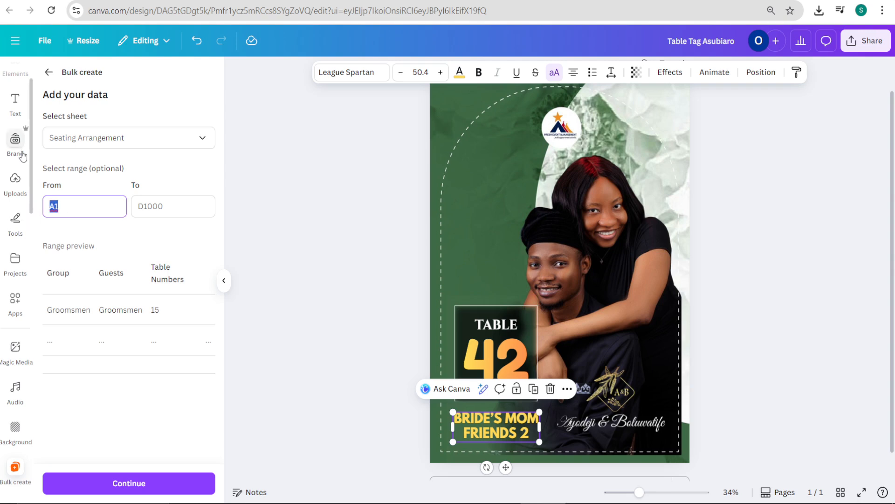
pyautogui.write('b2')
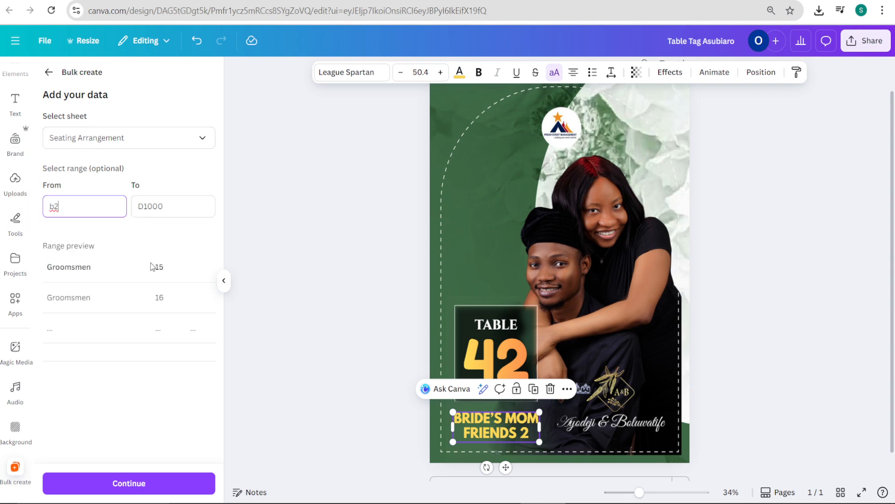
pyautogui.moveTo(171, 205); pyautogui.dragTo(116, 211)
pyautogui.write('c')
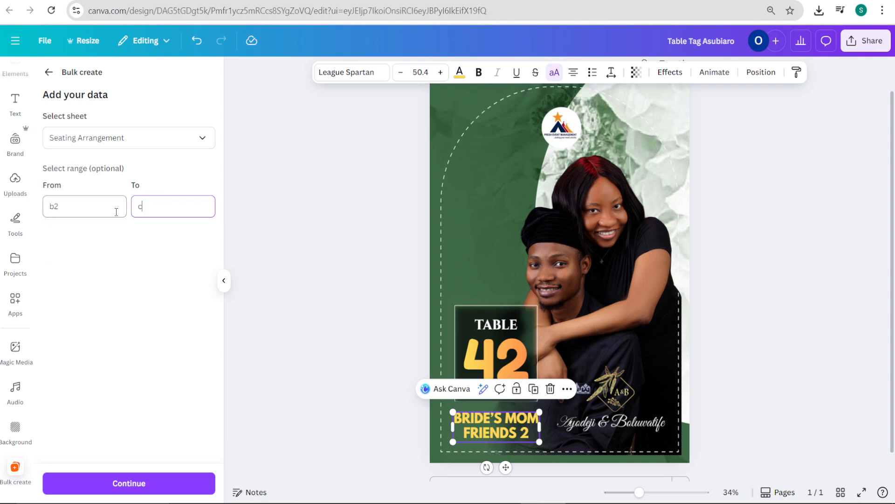
pyautogui.write('42')
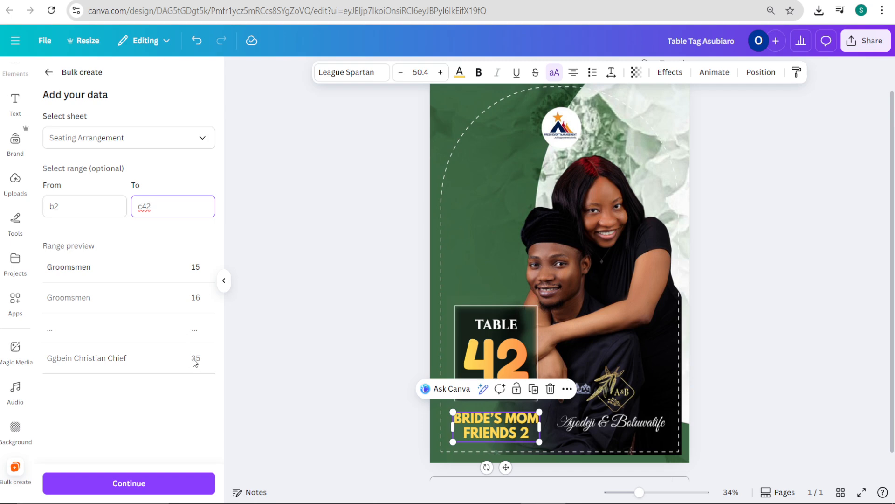
# Step: Compare the range entered in Canva with the first guest cell and last table number cell in the seating spreadsheet
pyautogui.hotkey('alt', 'Tab')
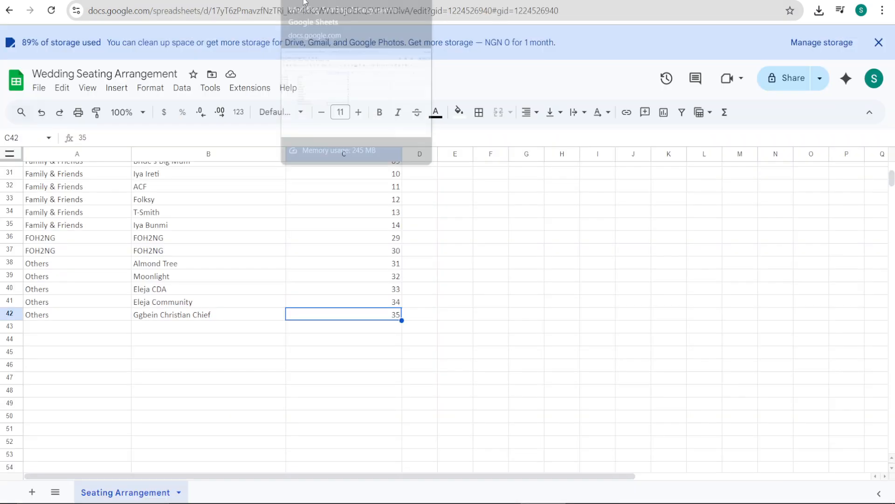
pyautogui.scroll(10, 140, 205)
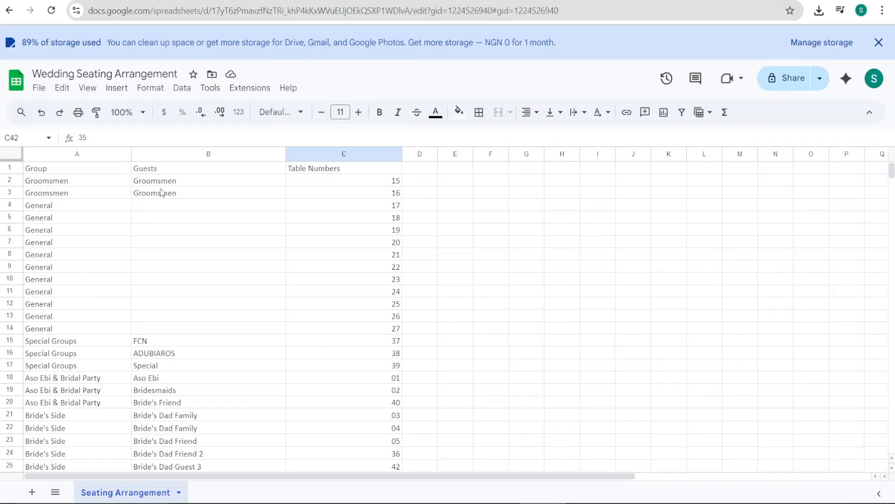
pyautogui.click(172, 198)
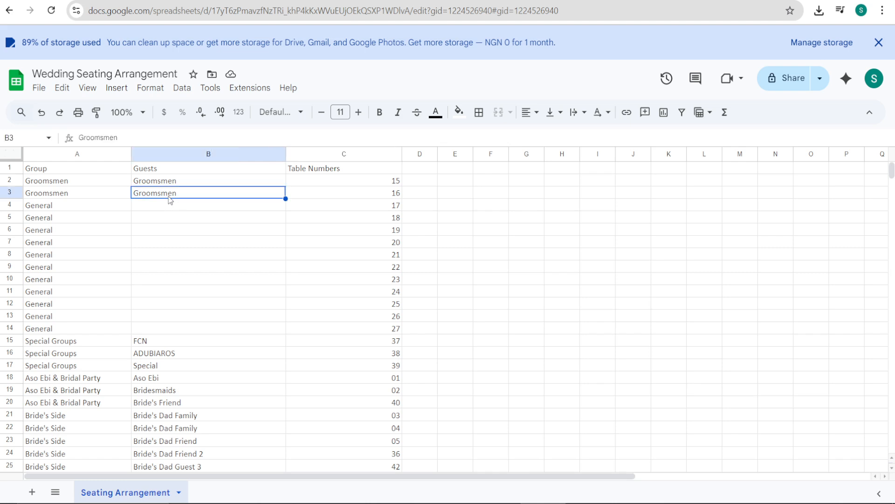
pyautogui.click(208, 183)
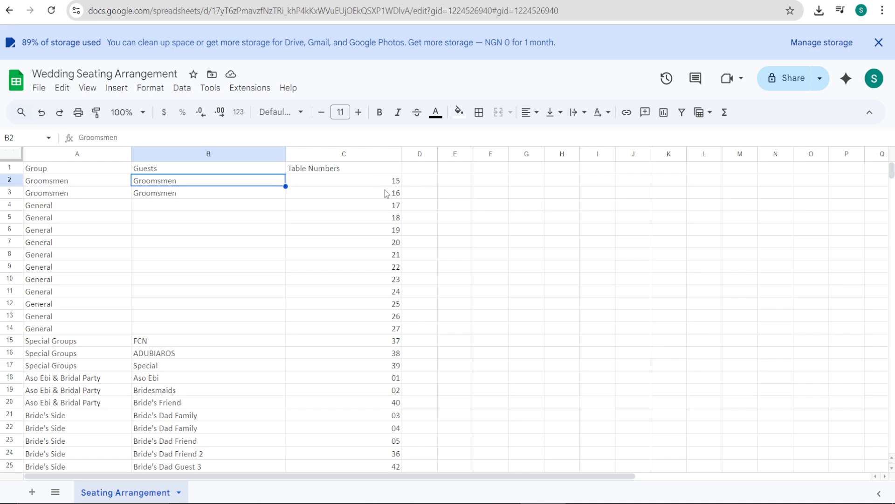
pyautogui.click(162, 1)
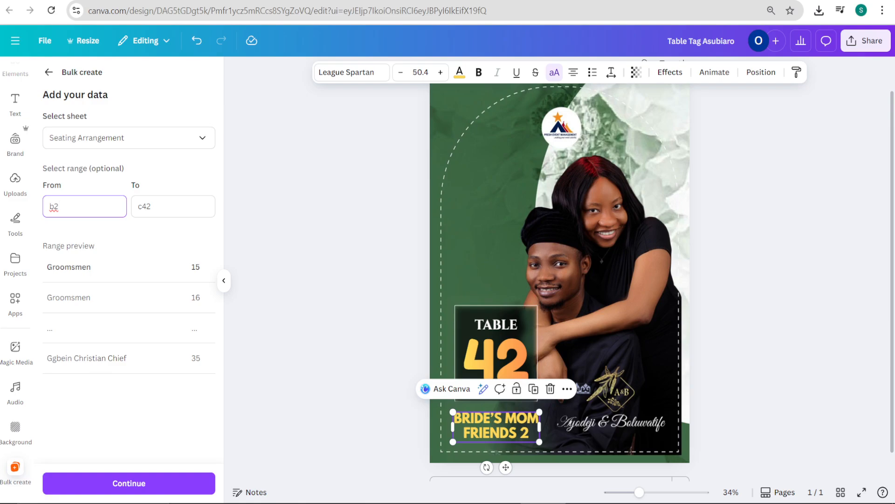
pyautogui.hotkey('ctrl', 'Tab')
pyautogui.scroll(-8, 225, 284)
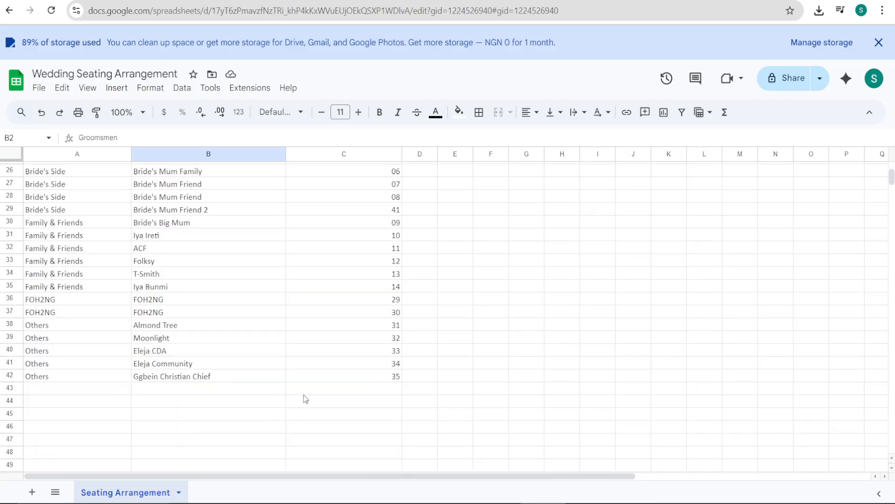
pyautogui.click(394, 378)
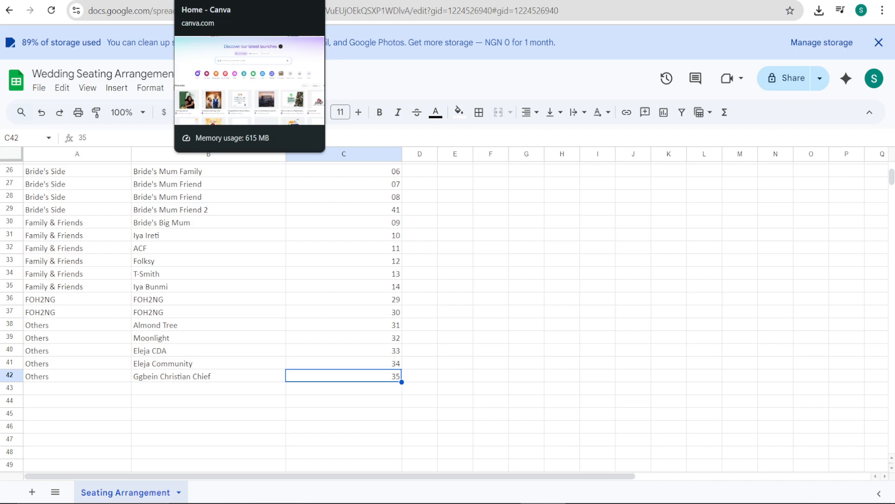
# Step: Return to the Canva design, accept the bulk create data range, and connect the large table number to the 15 data field
pyautogui.click(147, 1)
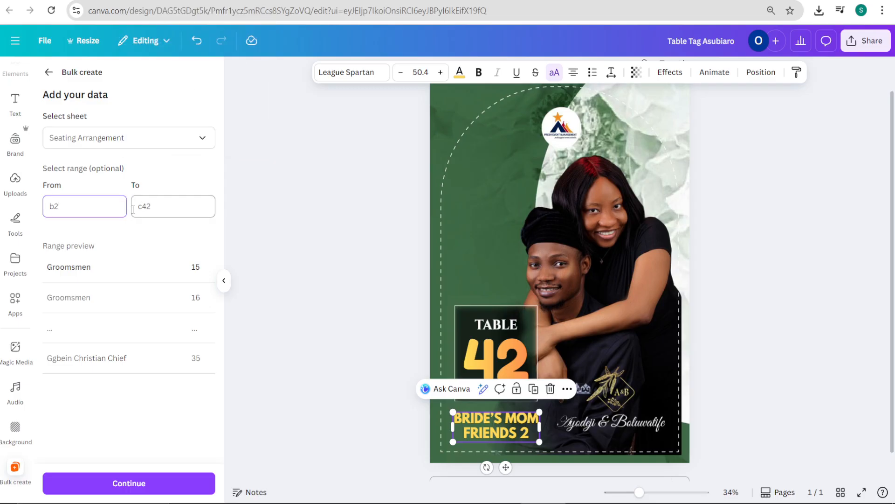
pyautogui.click(152, 484)
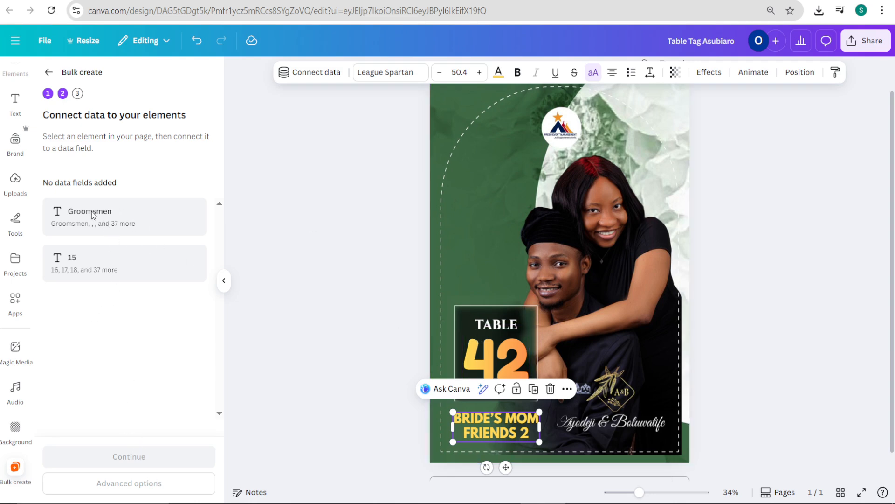
pyautogui.click(480, 359)
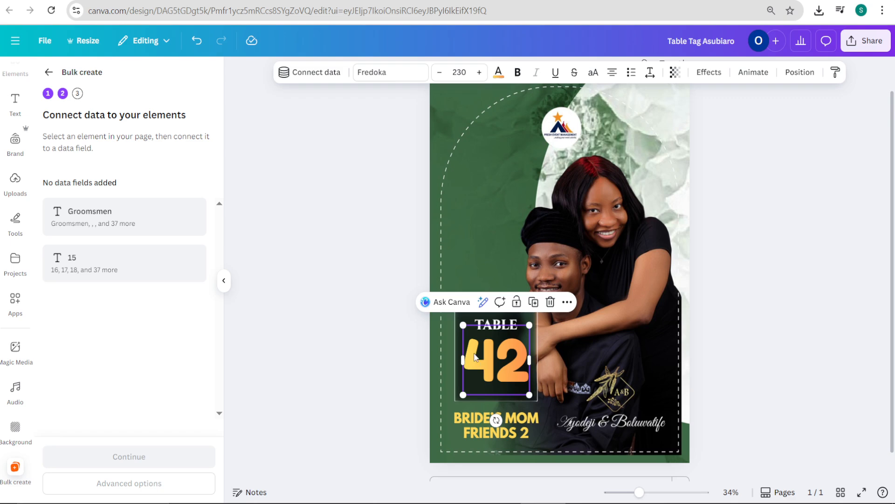
pyautogui.click(312, 72)
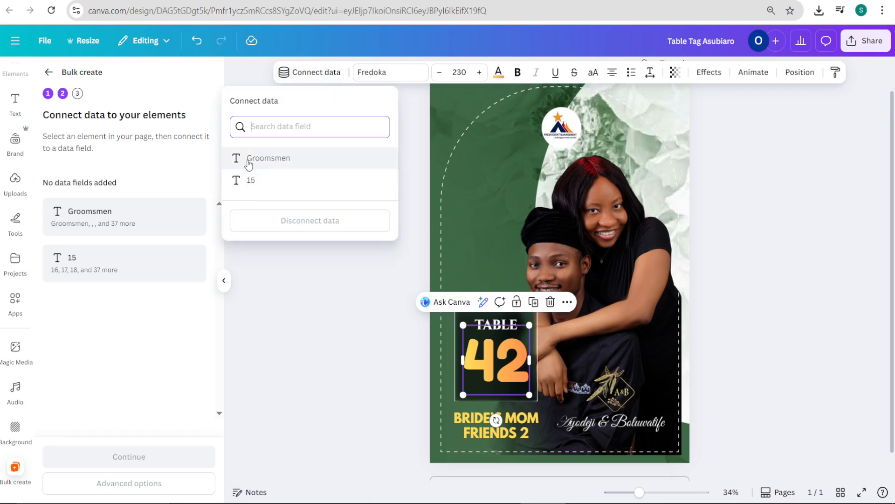
pyautogui.click(260, 181)
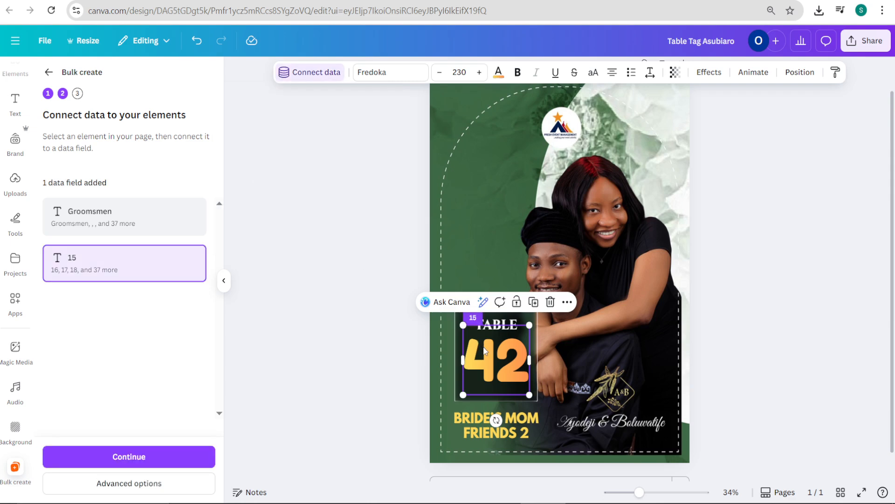
# Step: Connect the guest label text below the table number to the Groomsmen data field
pyautogui.click(509, 431)
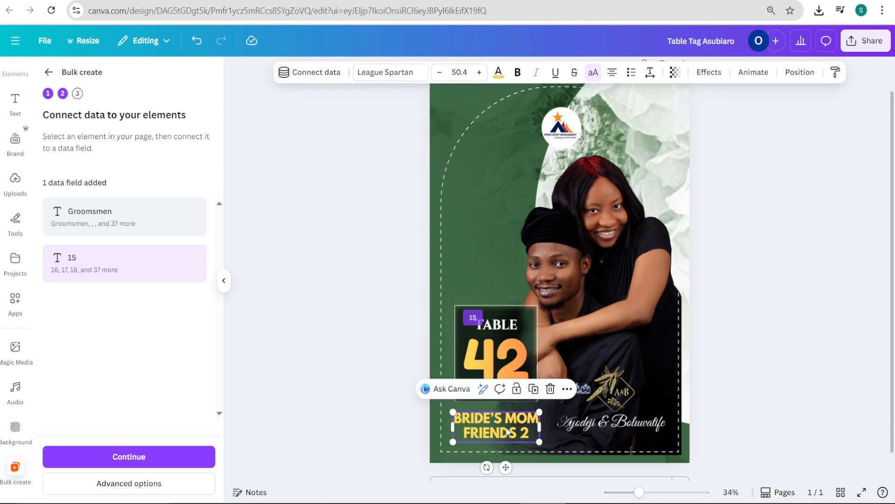
pyautogui.click(317, 74)
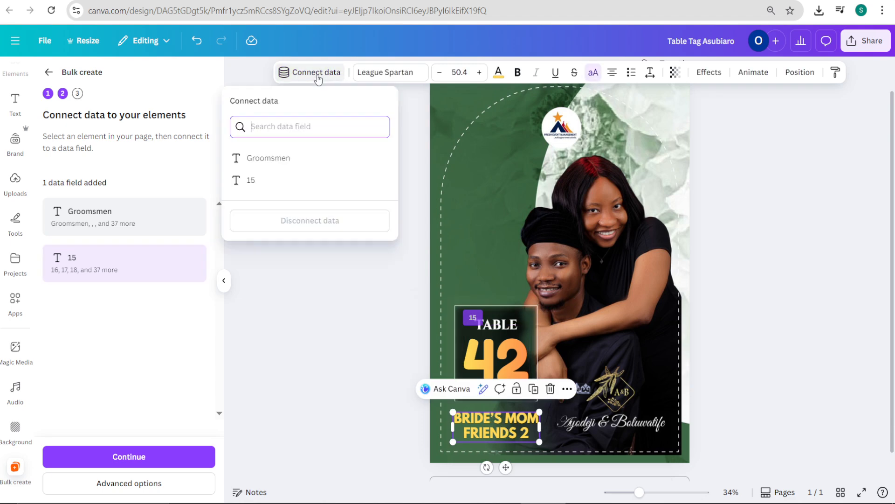
pyautogui.click(278, 160)
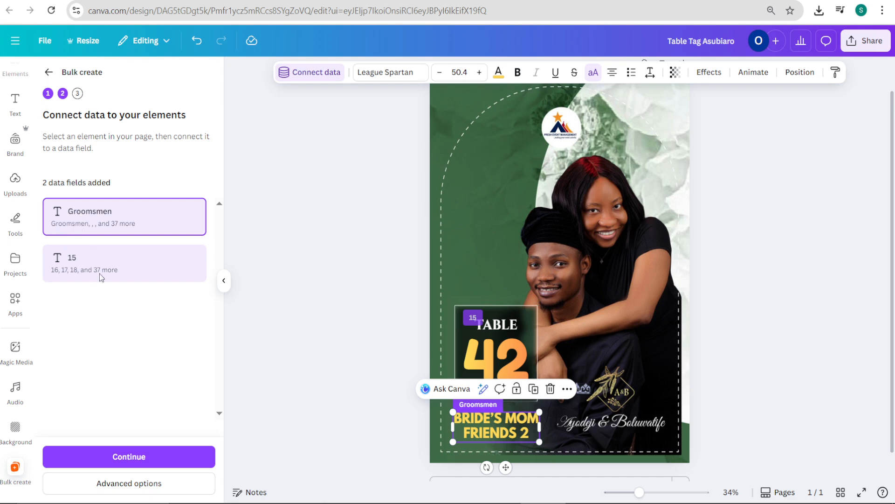
# Step: In the advanced bulk create options, keep the output as 1 design with multiple pages and name each page using data in the 15 column
pyautogui.click(126, 484)
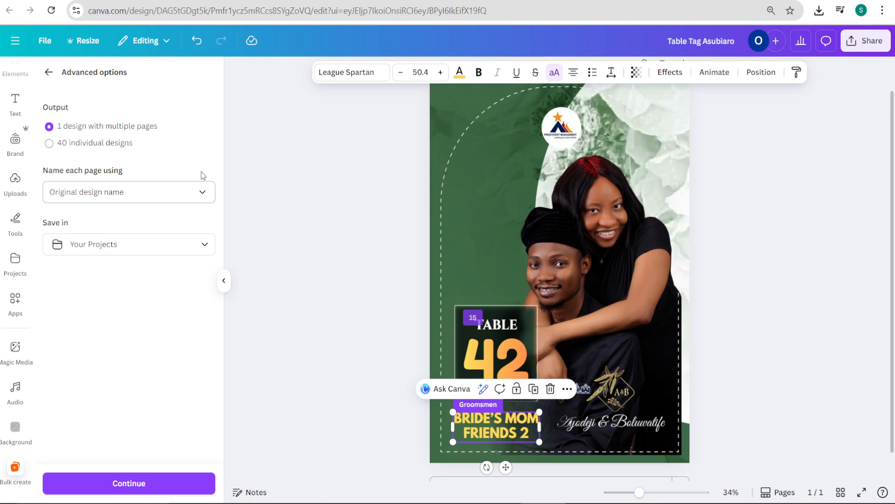
pyautogui.click(94, 142)
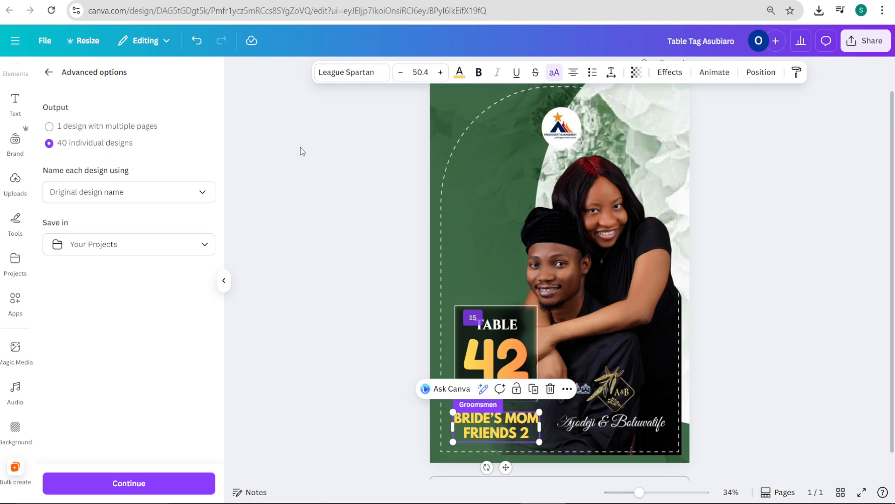
pyautogui.click(124, 135)
pyautogui.click(120, 197)
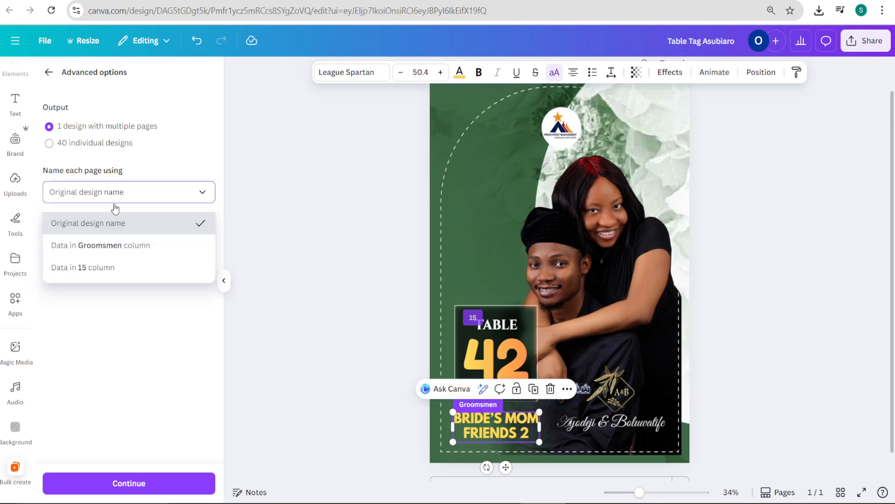
pyautogui.click(105, 274)
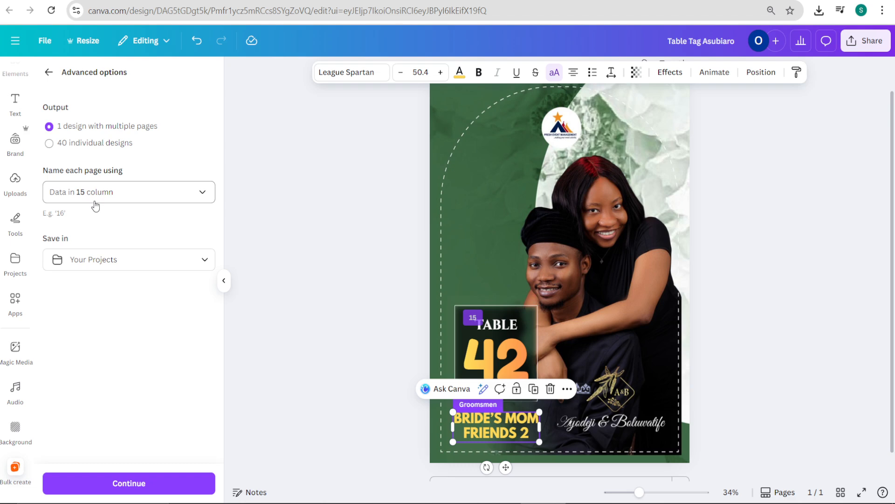
pyautogui.click(96, 205)
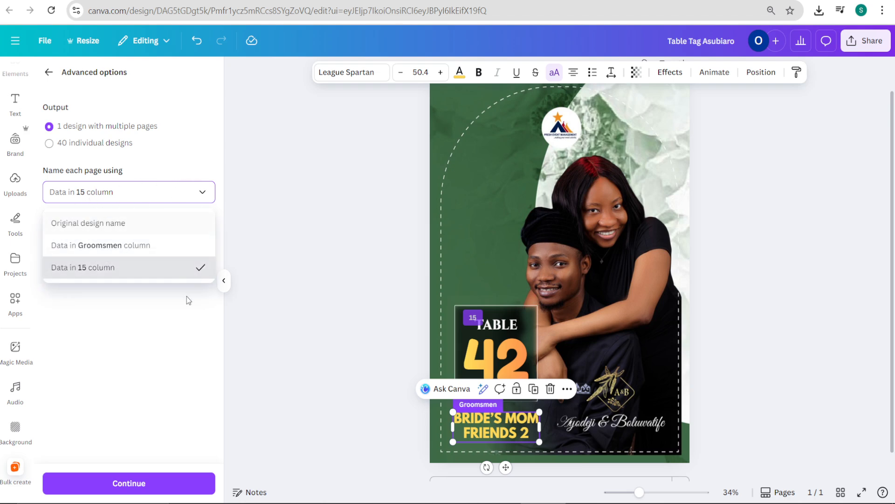
pyautogui.click(186, 267)
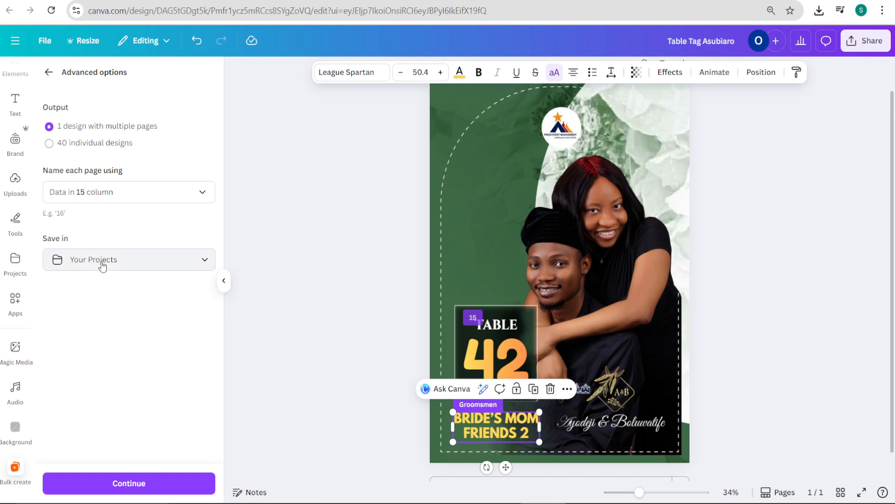
# Step: Browse the recent project folders for a suitable place to save the bulk-created design
pyautogui.click(122, 267)
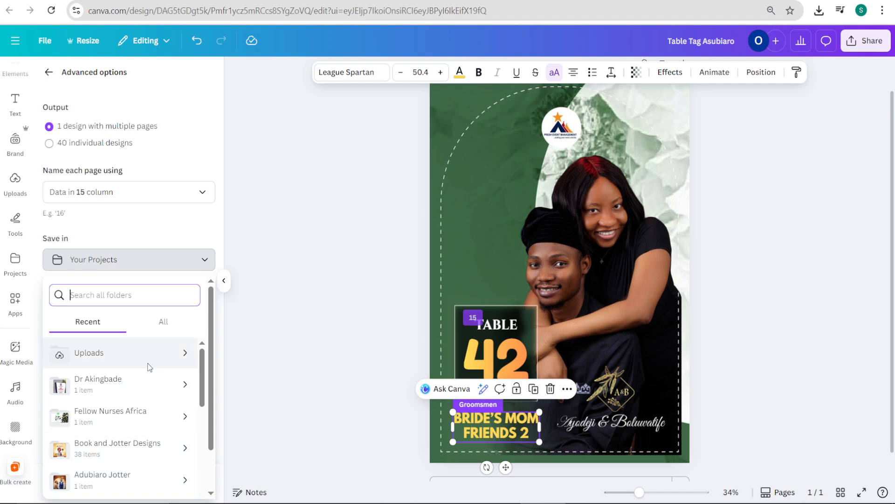
pyautogui.scroll(-3, 142, 368)
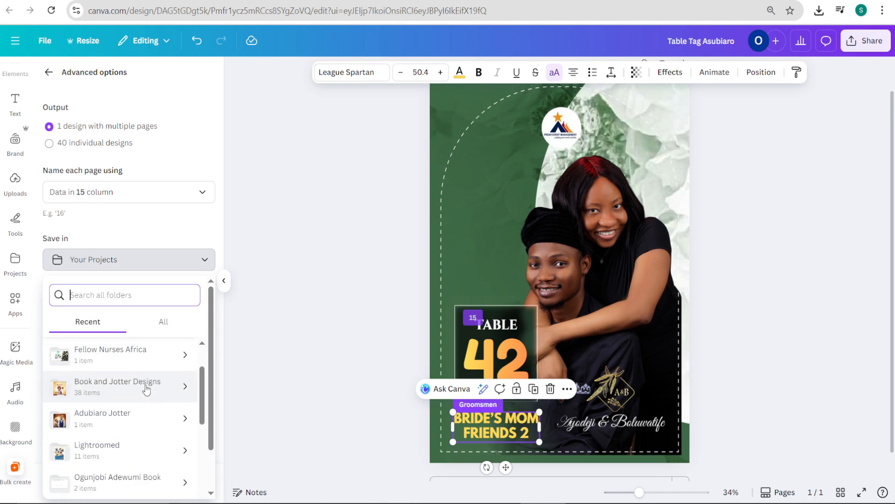
pyautogui.click(205, 260)
pyautogui.click(204, 262)
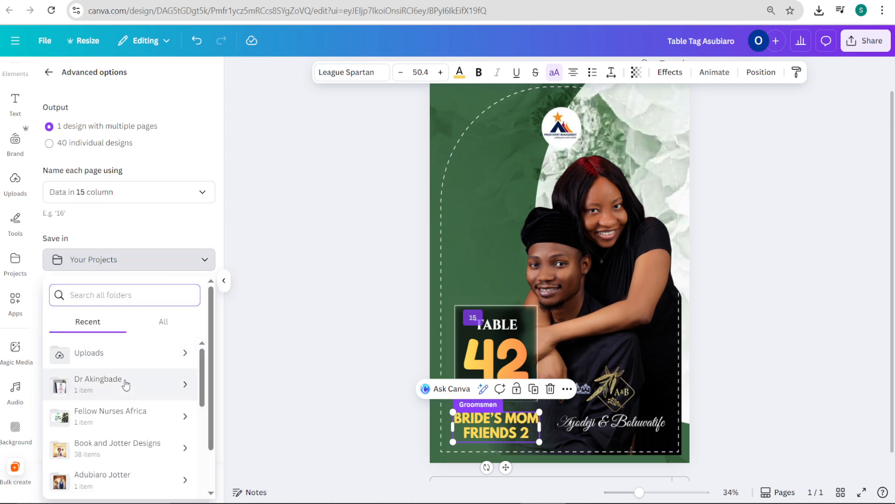
pyautogui.scroll(-1, 133, 399)
pyautogui.scroll(-1, 133, 399)
pyautogui.click(131, 420)
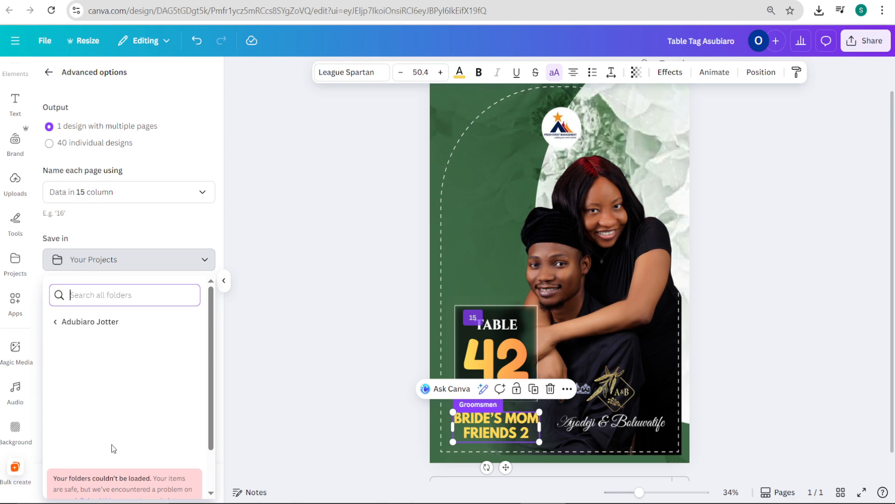
pyautogui.click(56, 323)
pyautogui.scroll(-5, 150, 382)
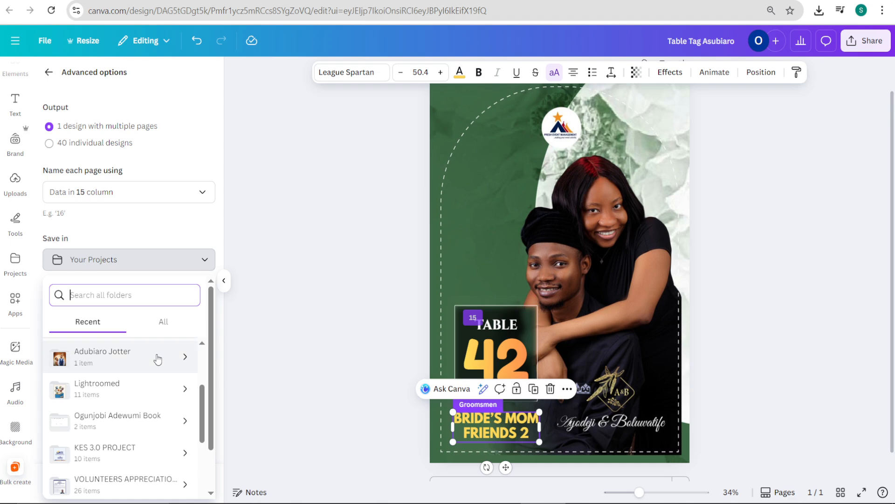
pyautogui.scroll(-2, 135, 415)
pyautogui.scroll(4, 135, 411)
pyautogui.scroll(-4, 135, 410)
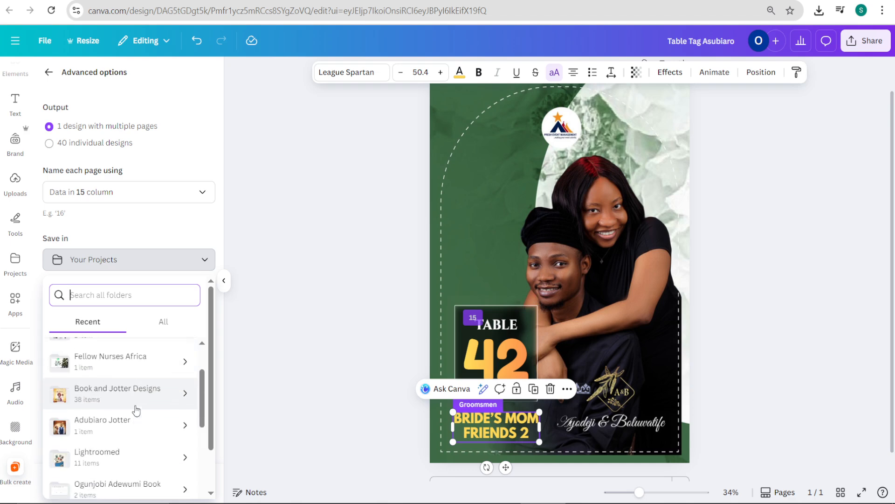
pyautogui.scroll(-2, 112, 382)
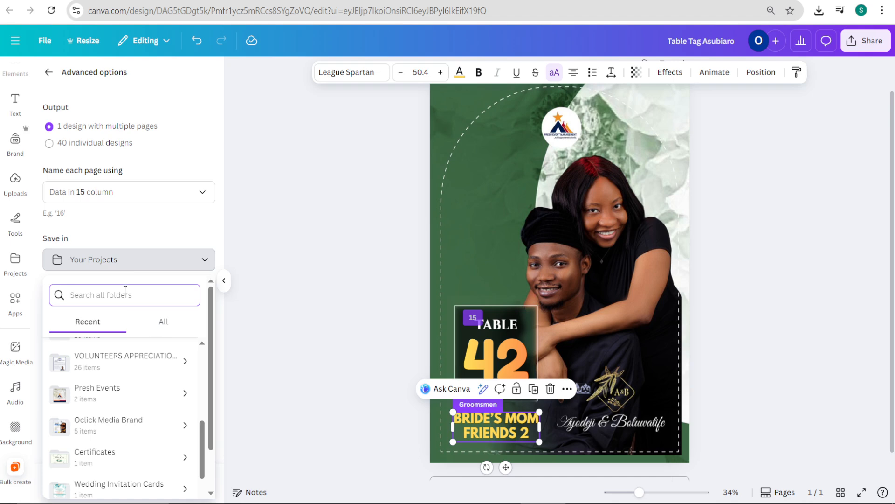
# Step: Search the save folders for the couple's surname and for "oclick"
pyautogui.write('adubia')
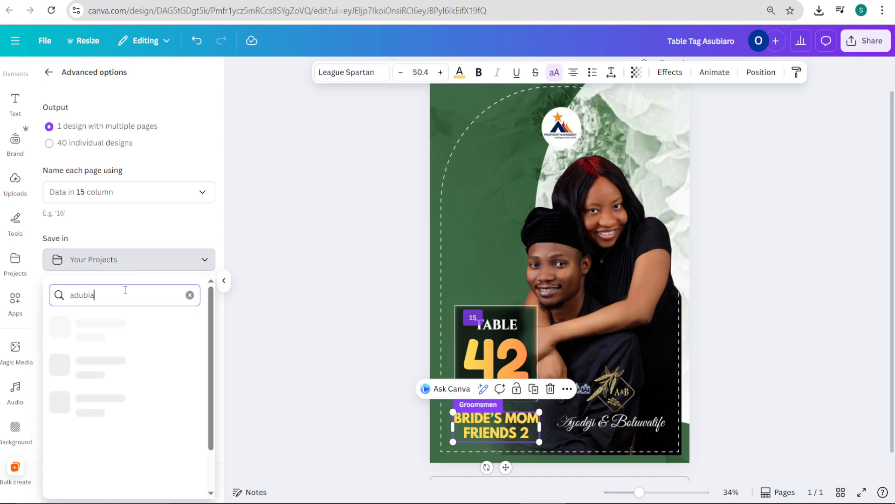
pyautogui.write('ro')
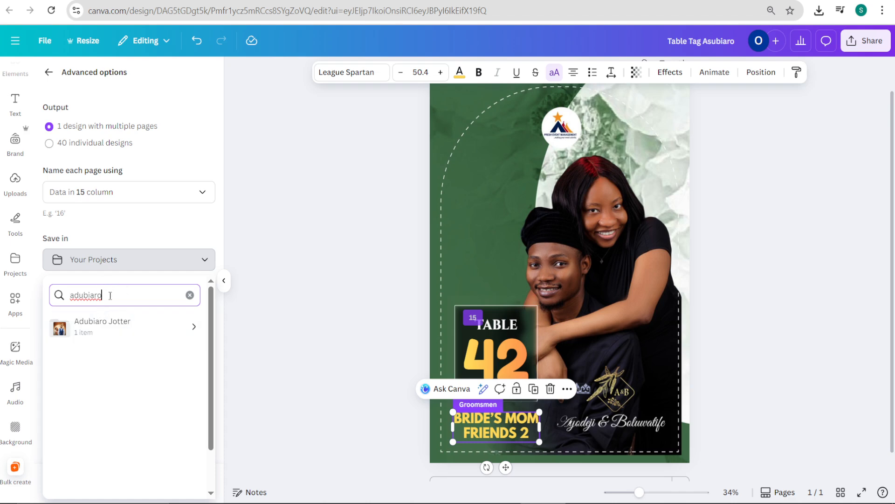
pyautogui.moveTo(110, 295); pyautogui.dragTo(38, 294)
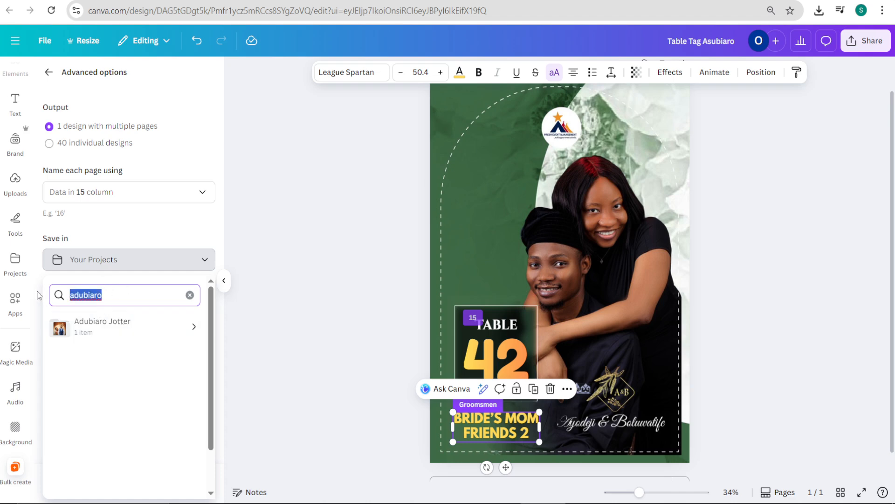
pyautogui.write('oc')
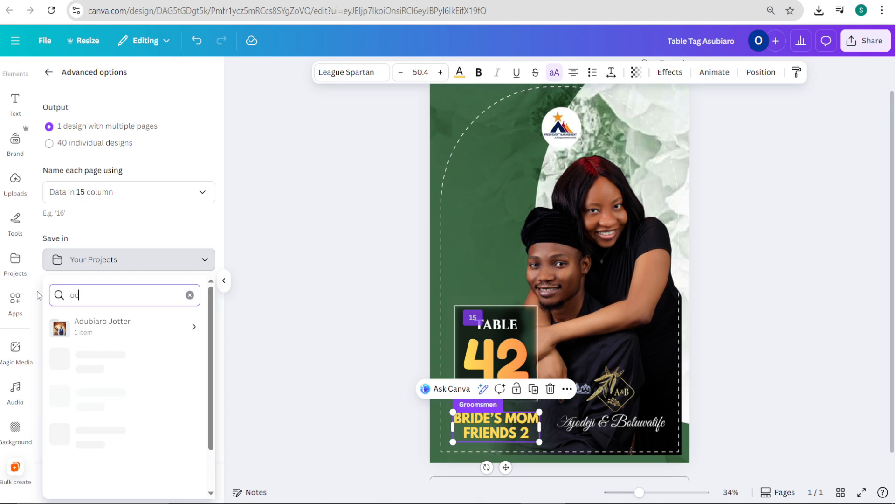
pyautogui.write('lick')
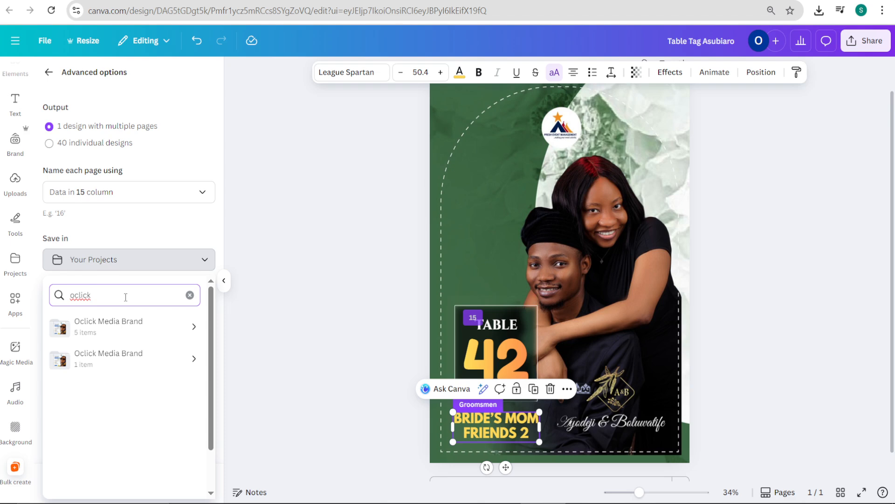
# Step: Create a new project folder named with the couple's surname followed by "Table Tag"
pyautogui.click(15, 263)
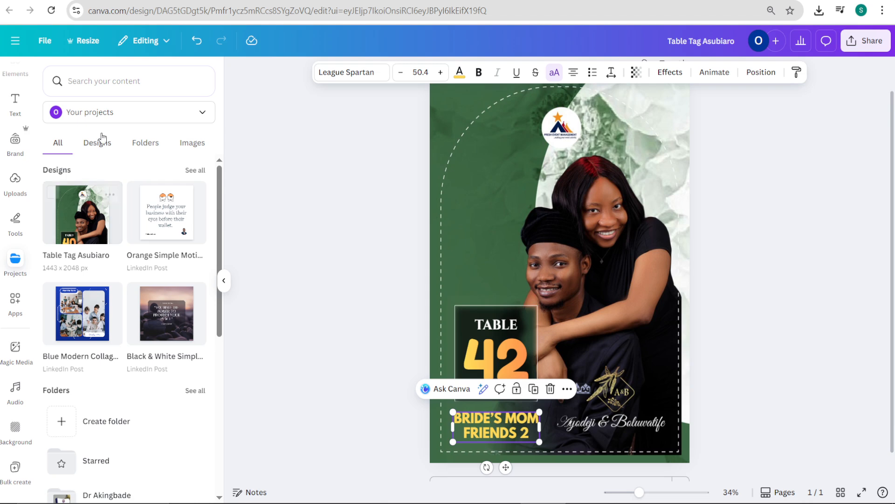
pyautogui.click(188, 113)
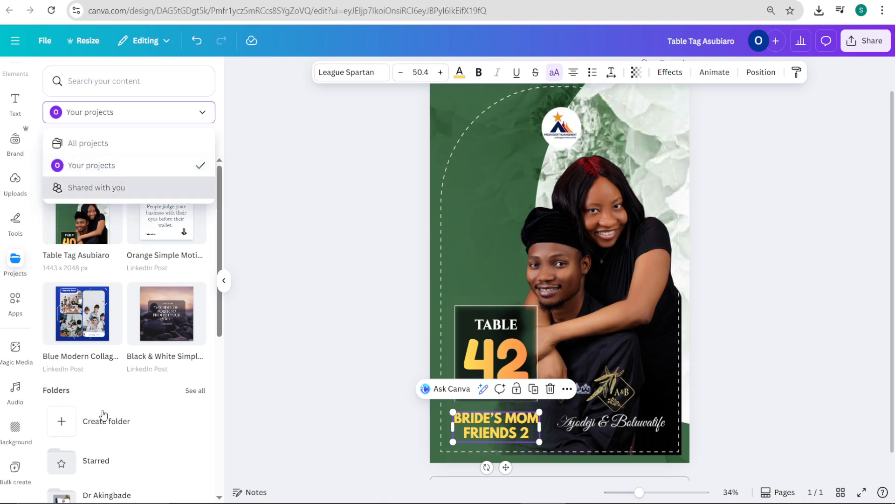
pyautogui.click(66, 423)
pyautogui.click(66, 422)
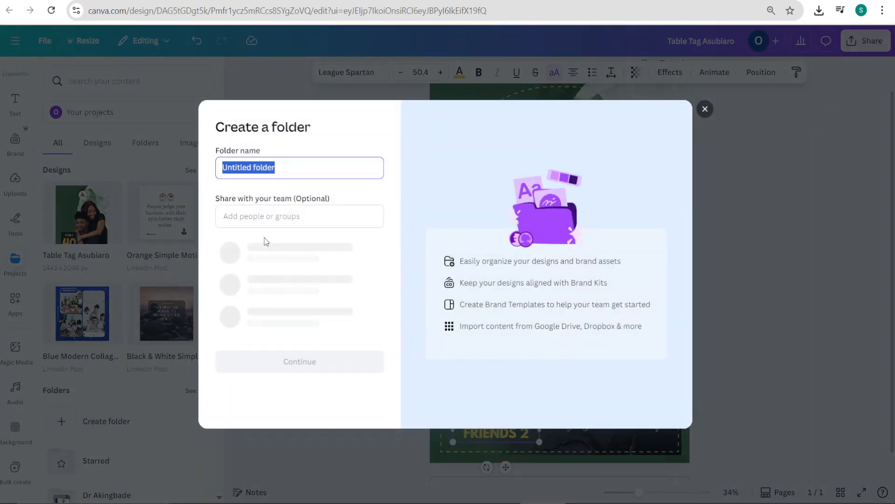
pyautogui.write('Adub')
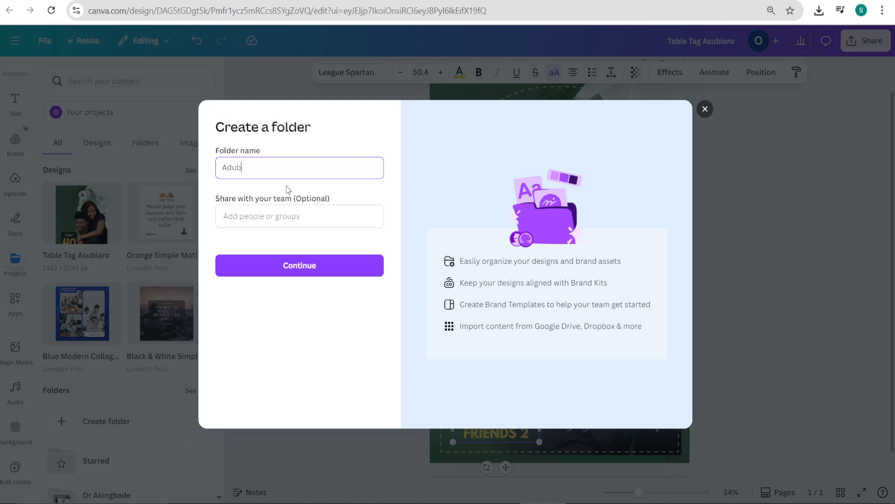
pyautogui.write('iaro Table Tag')
pyautogui.click(297, 264)
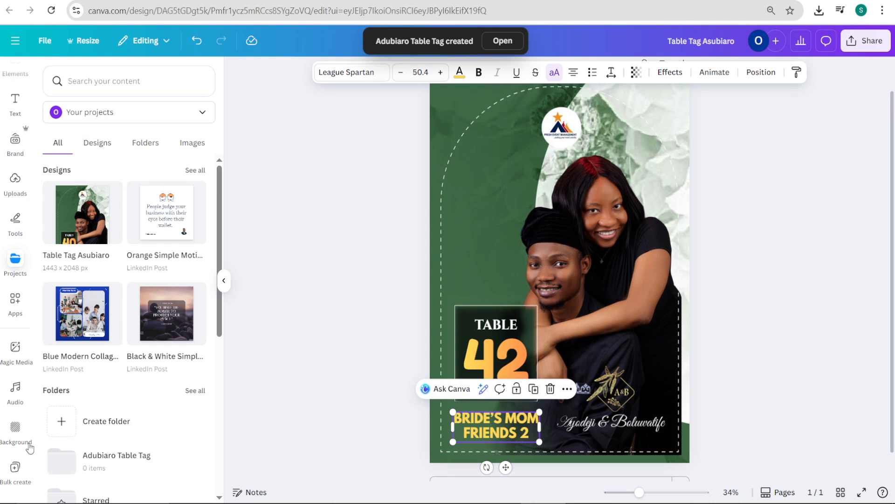
# Step: Return to the bulk create advanced options and try to set the newly created Table Tag folder as the save location
pyautogui.click(22, 473)
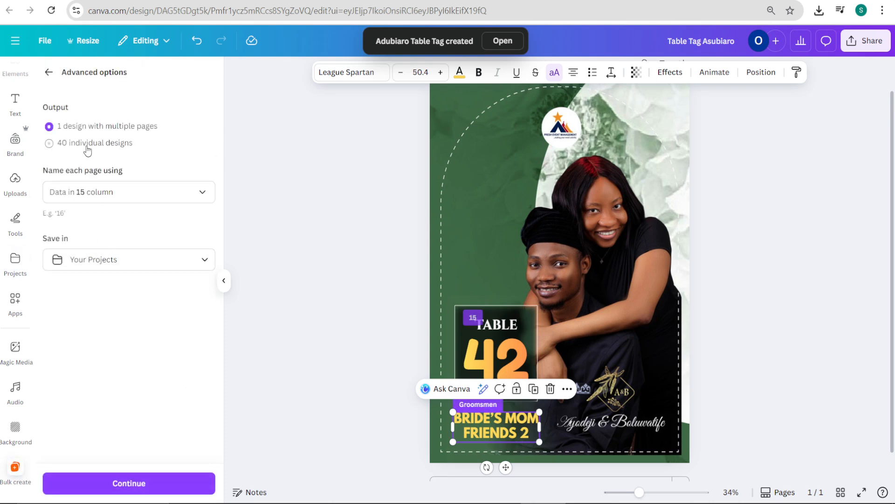
pyautogui.click(113, 265)
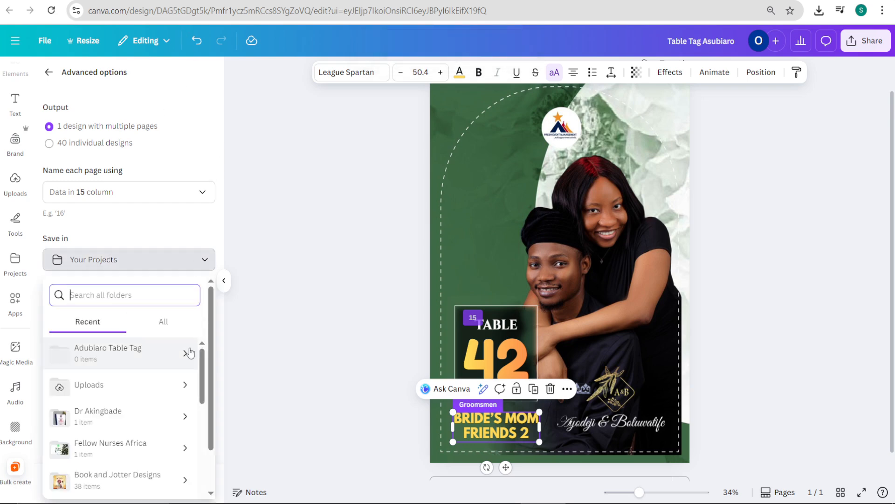
pyautogui.click(189, 351)
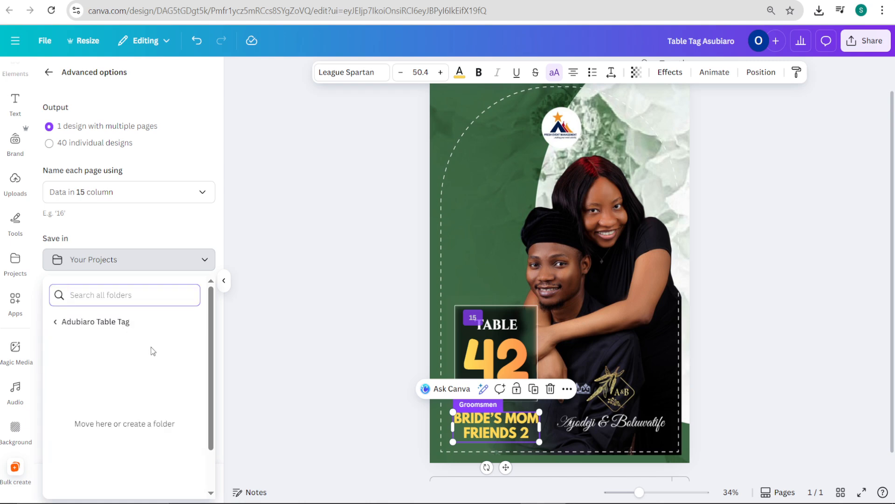
pyautogui.click(101, 364)
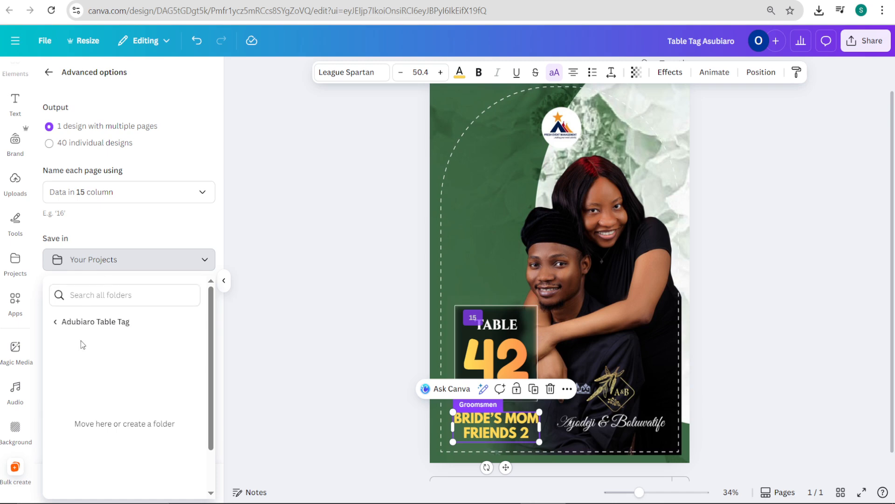
pyautogui.click(55, 321)
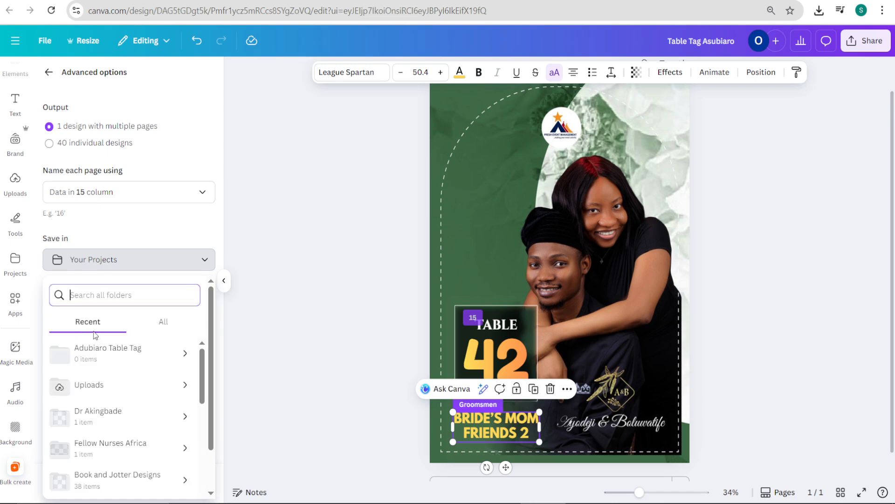
pyautogui.click(110, 354)
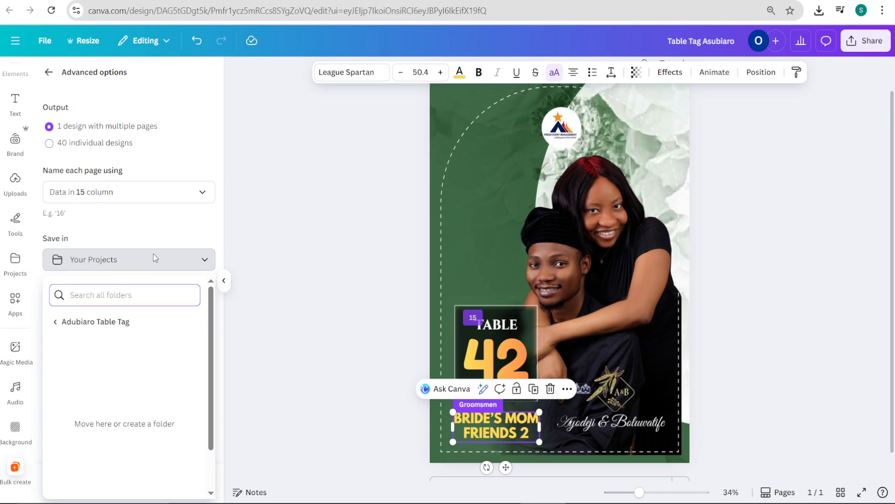
pyautogui.click(125, 222)
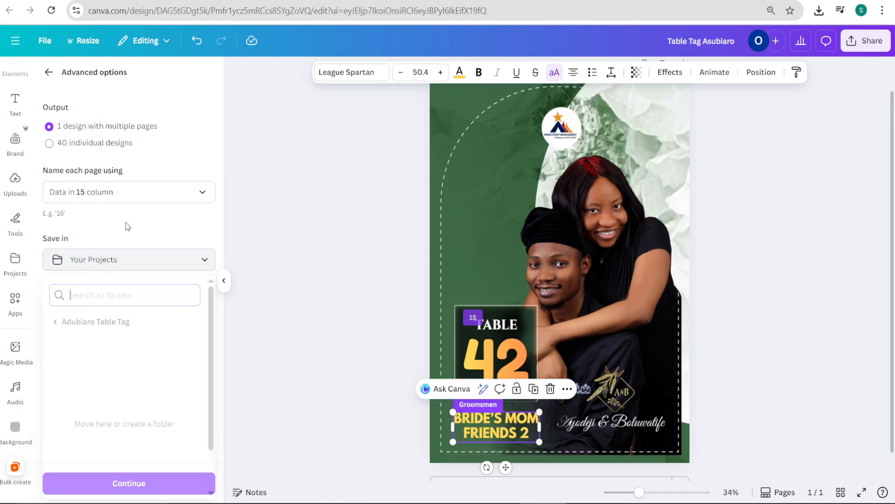
# Step: Retry choosing the new Table Tag folder as the save location, comparing it with another recent folder, and close the folder list
pyautogui.click(140, 261)
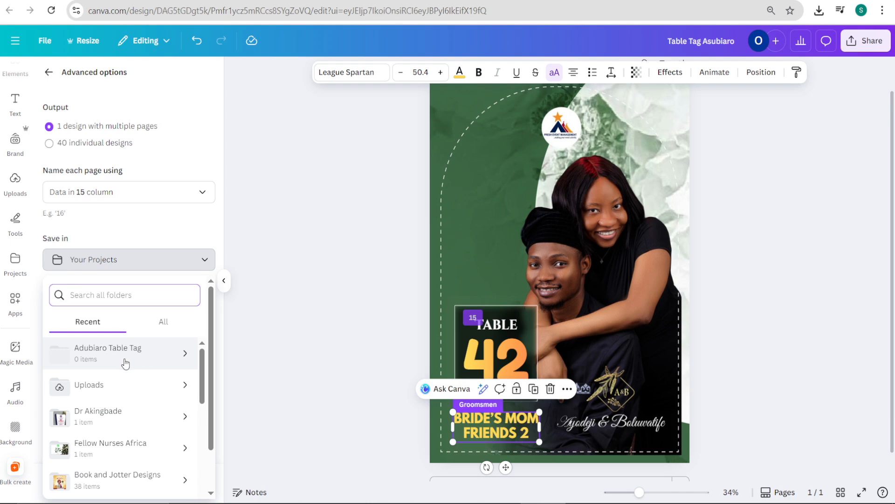
pyautogui.click(69, 357)
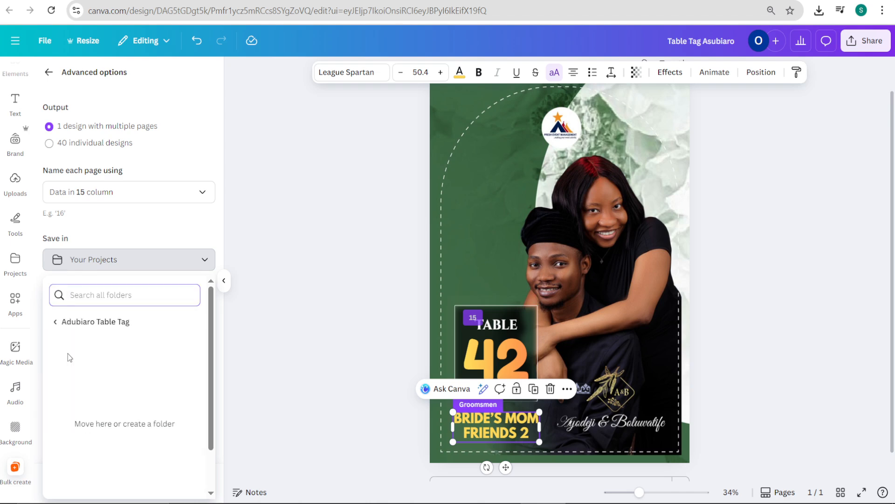
pyautogui.click(104, 323)
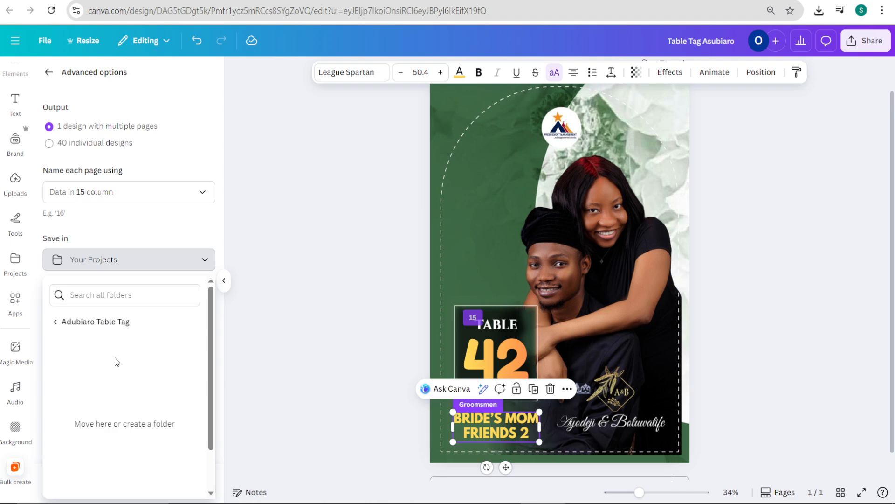
pyautogui.click(201, 258)
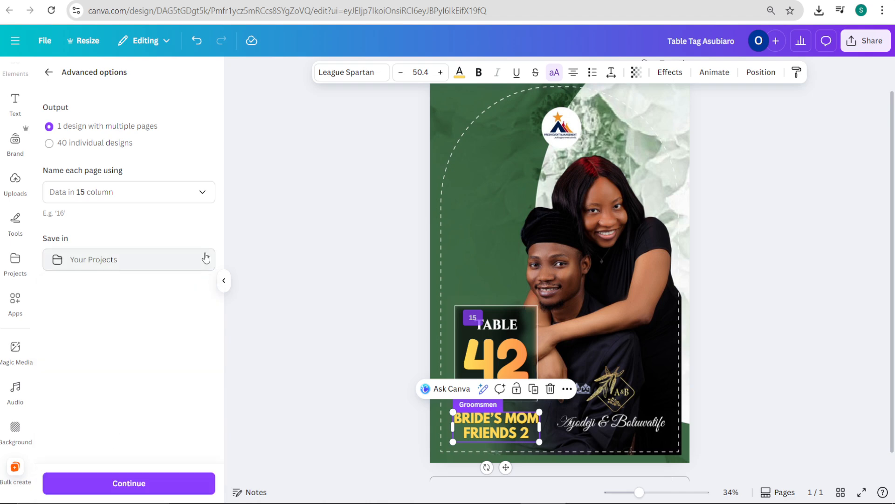
pyautogui.click(204, 259)
pyautogui.click(184, 235)
pyautogui.click(163, 267)
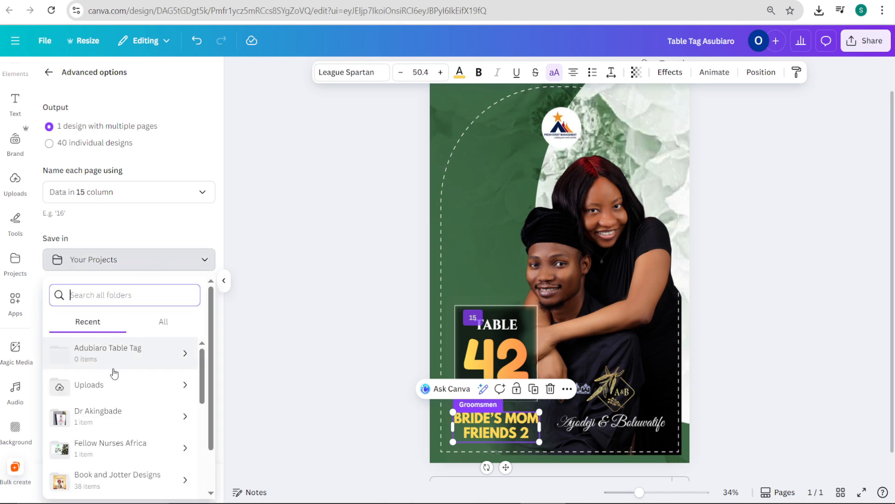
pyautogui.click(118, 422)
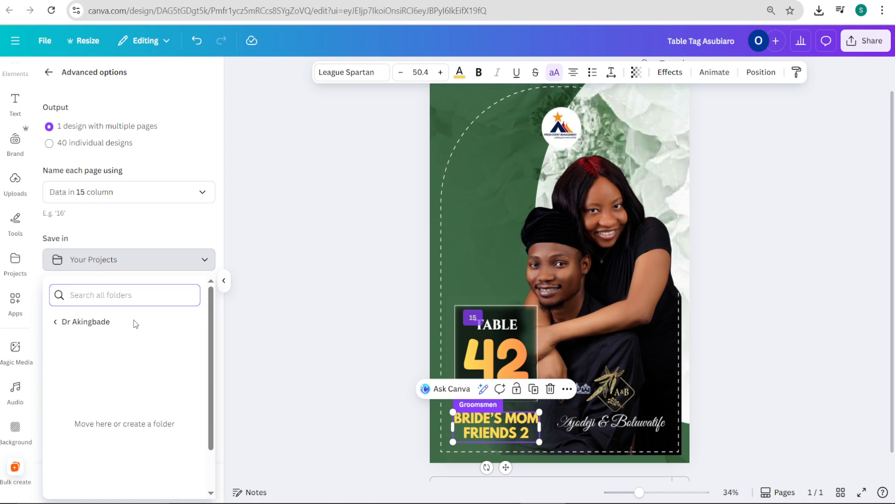
pyautogui.click(56, 322)
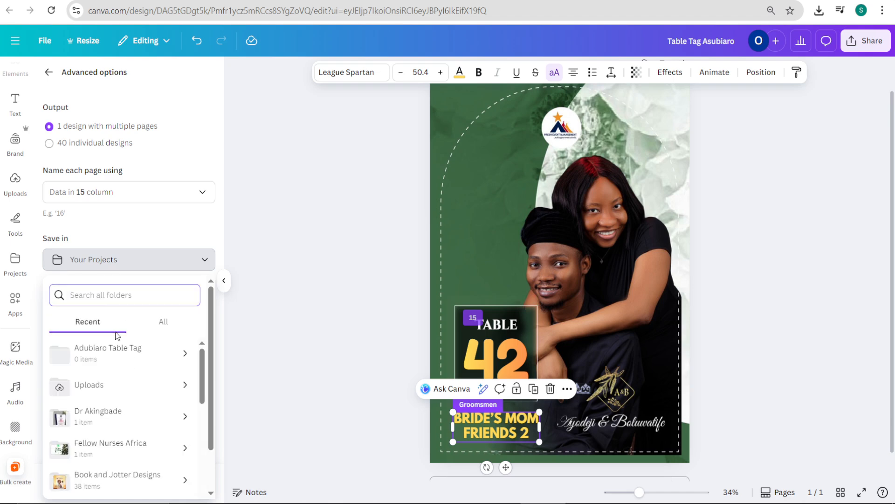
pyautogui.click(120, 357)
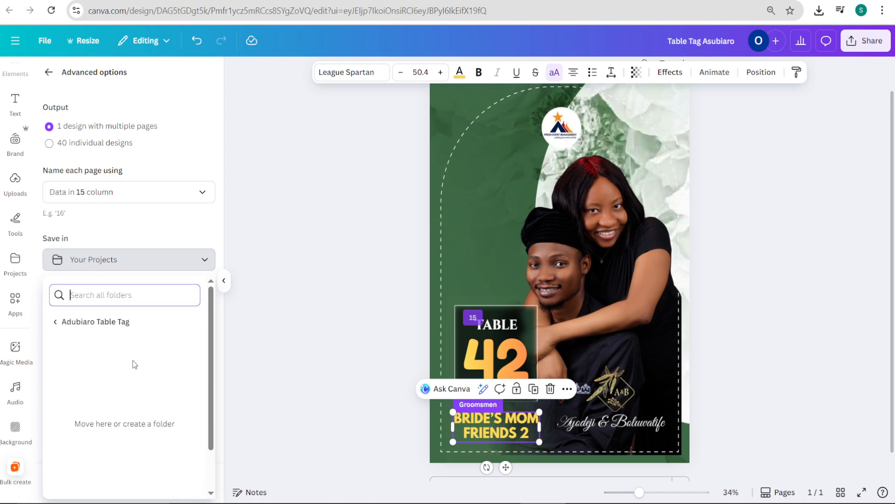
pyautogui.click(301, 339)
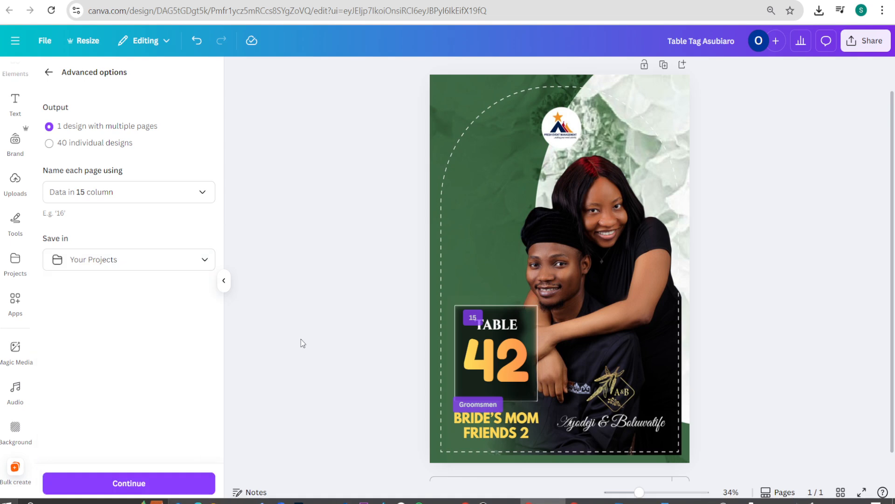
# Step: Continue to the data list, check the selected rows, and create the table tags from all 40 rows
pyautogui.click(180, 485)
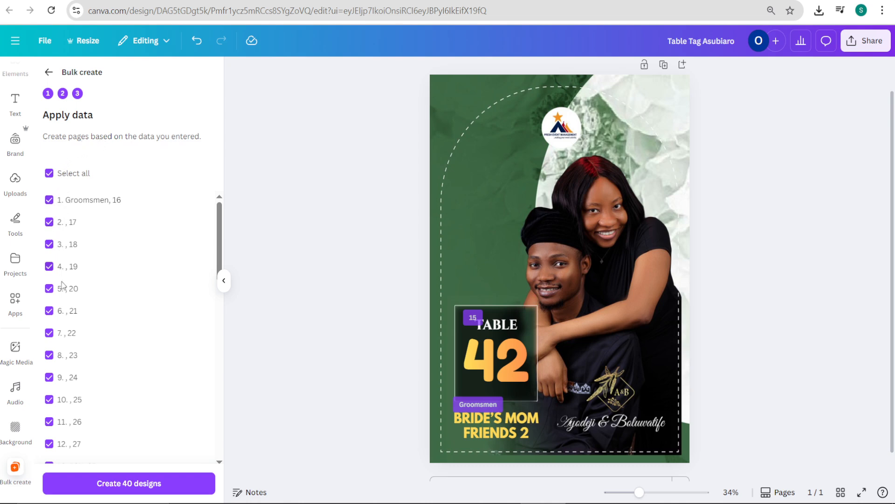
pyautogui.scroll(-3, 70, 386)
pyautogui.scroll(-9, 71, 386)
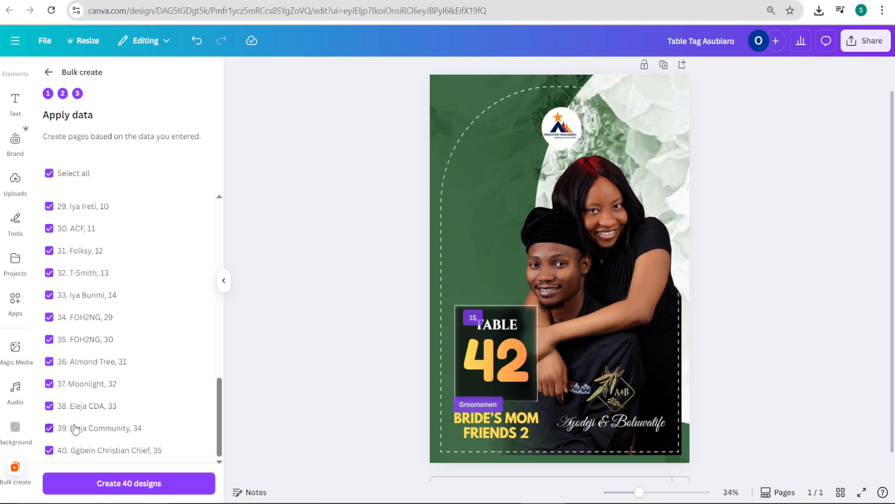
pyautogui.scroll(10, 74, 430)
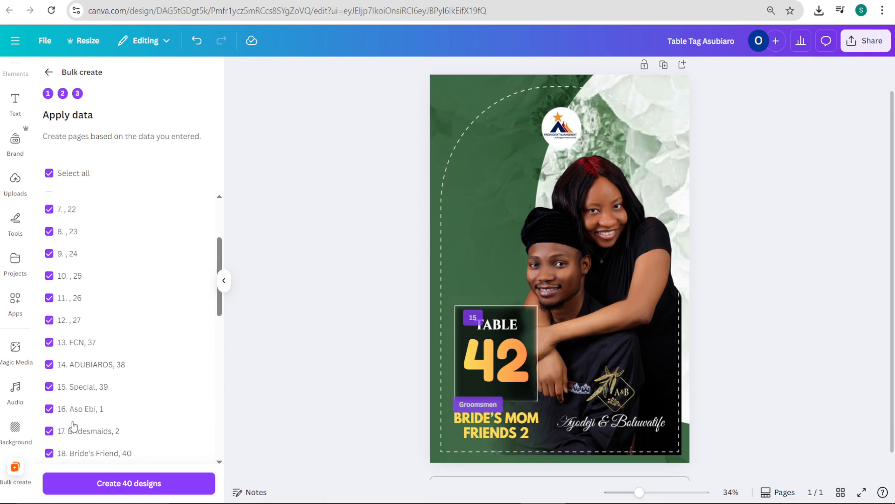
pyautogui.scroll(2, 74, 426)
pyautogui.scroll(-11, 74, 426)
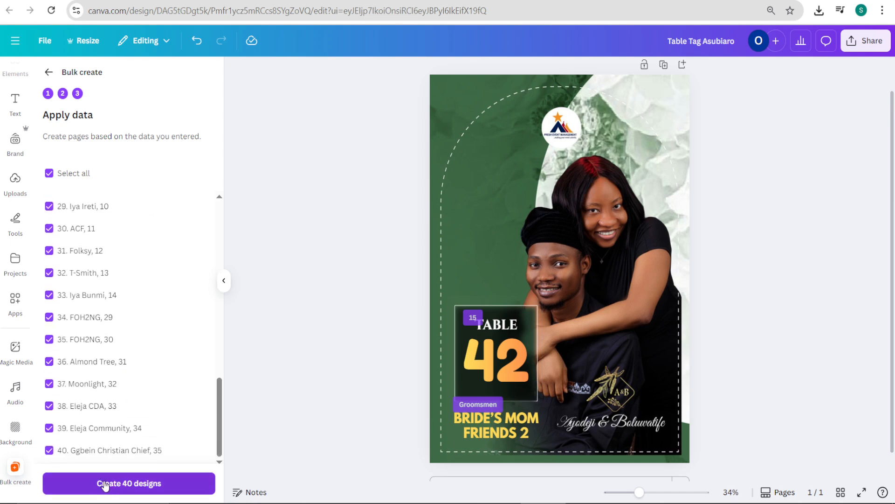
pyautogui.click(106, 484)
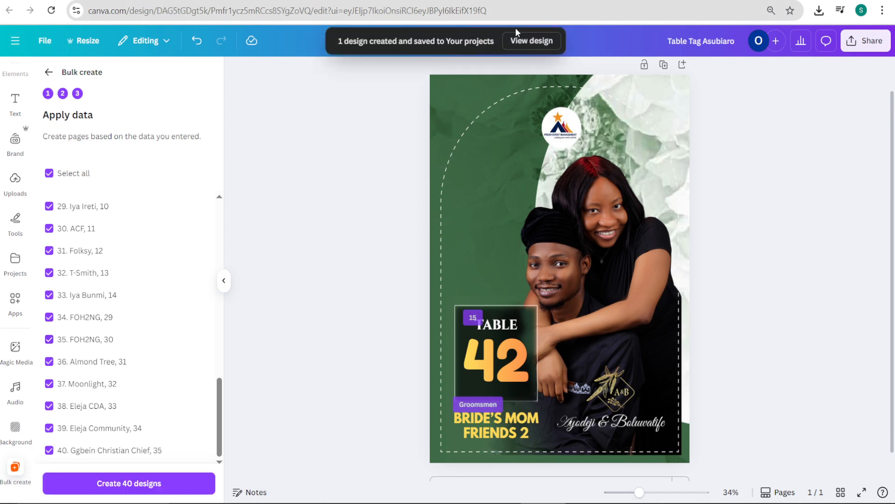
# Step: Open the newly generated bulk design and review the table numbers and guest labels on its first pages
pyautogui.click(519, 42)
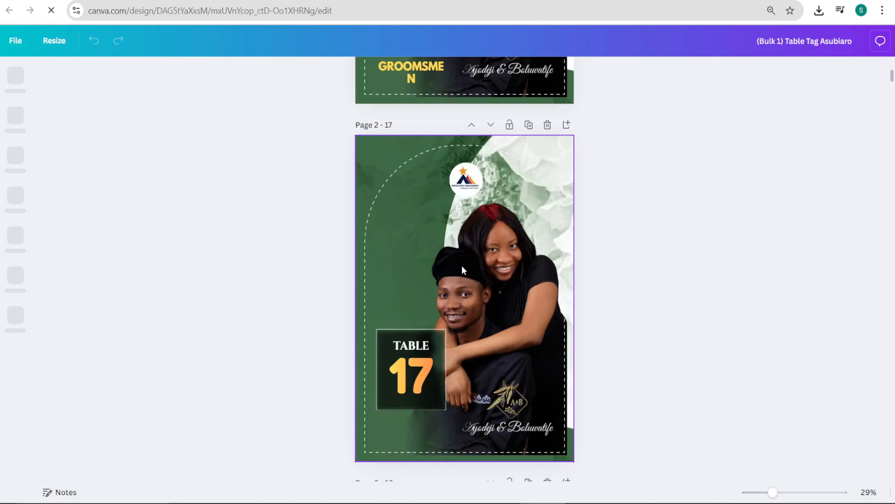
pyautogui.scroll(7, 502, 219)
pyautogui.scroll(-3, 468, 281)
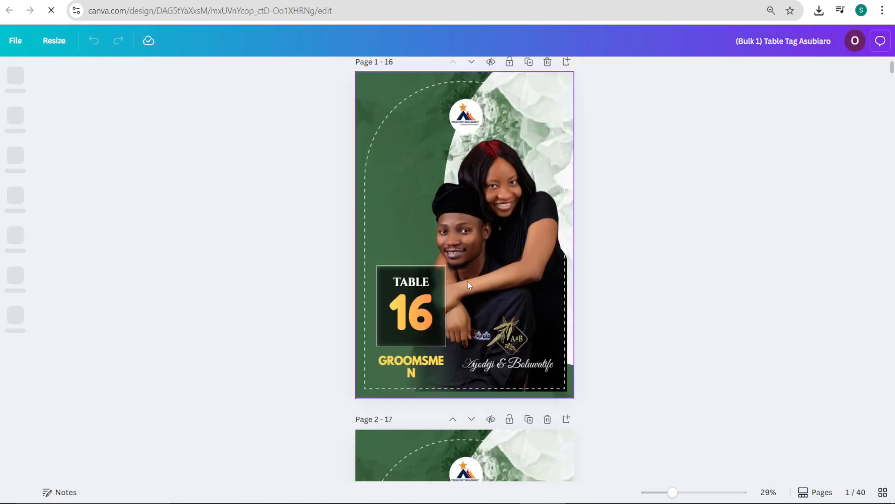
pyautogui.scroll(3, 465, 266)
pyautogui.scroll(-20, 464, 266)
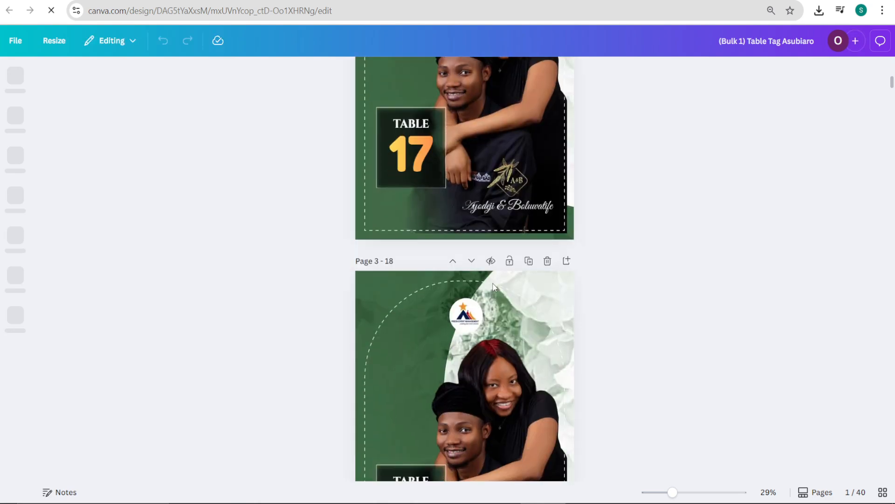
pyautogui.scroll(-3, 488, 292)
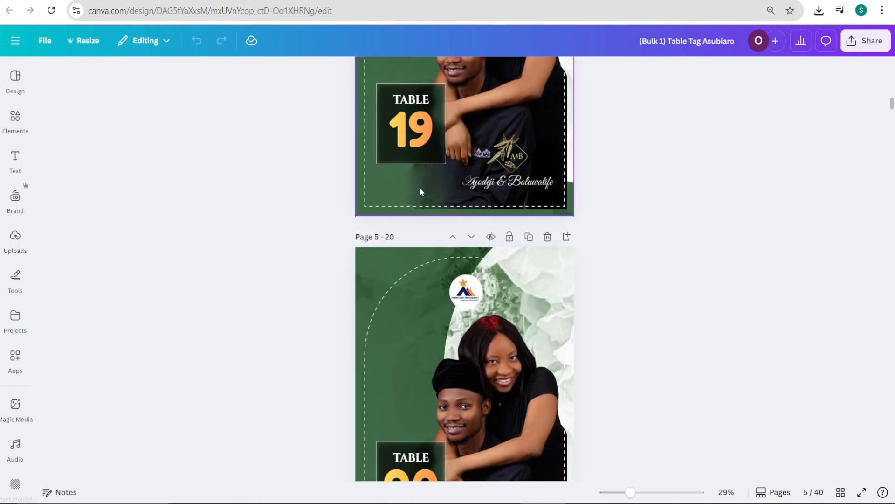
pyautogui.scroll(-13, 425, 211)
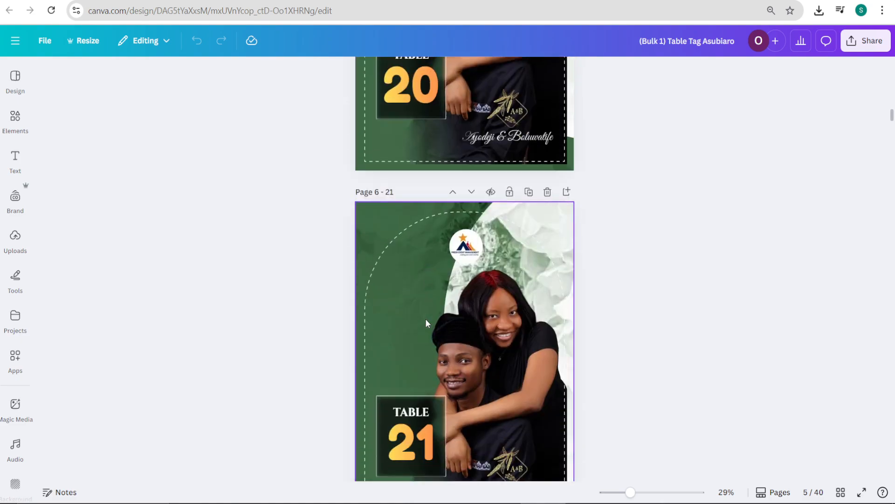
pyautogui.scroll(-20, 417, 264)
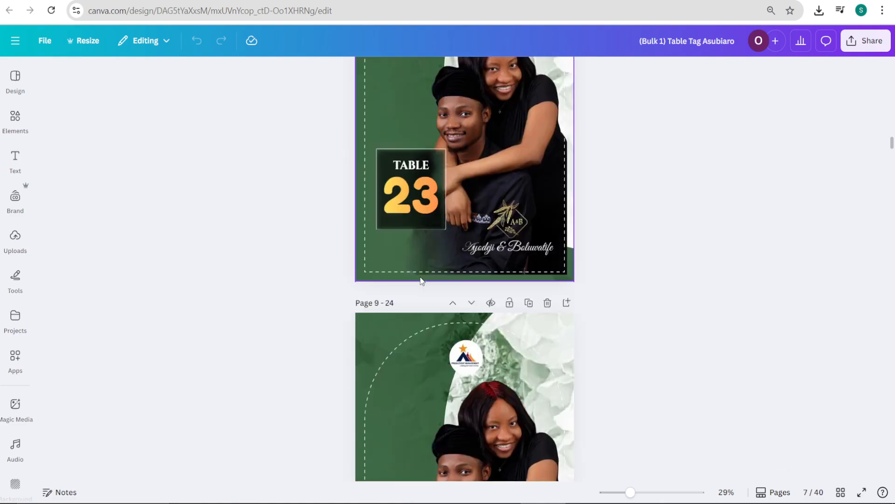
pyautogui.scroll(-20, 421, 279)
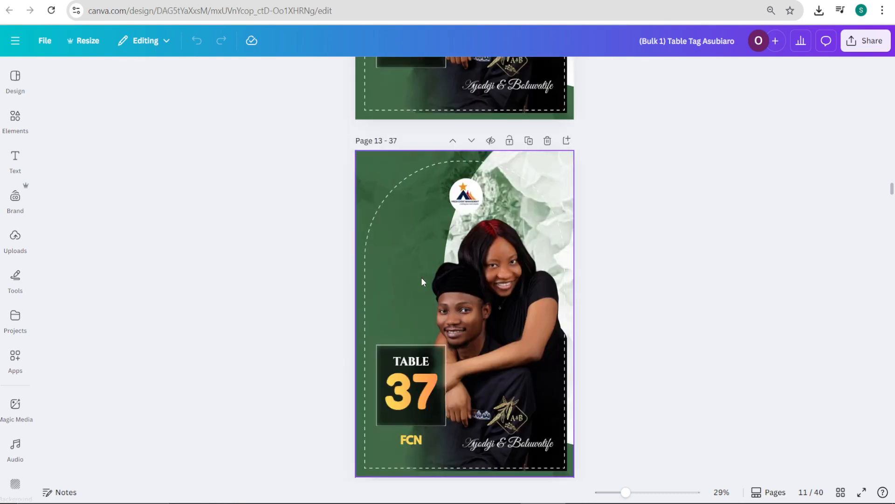
pyautogui.scroll(1, 421, 281)
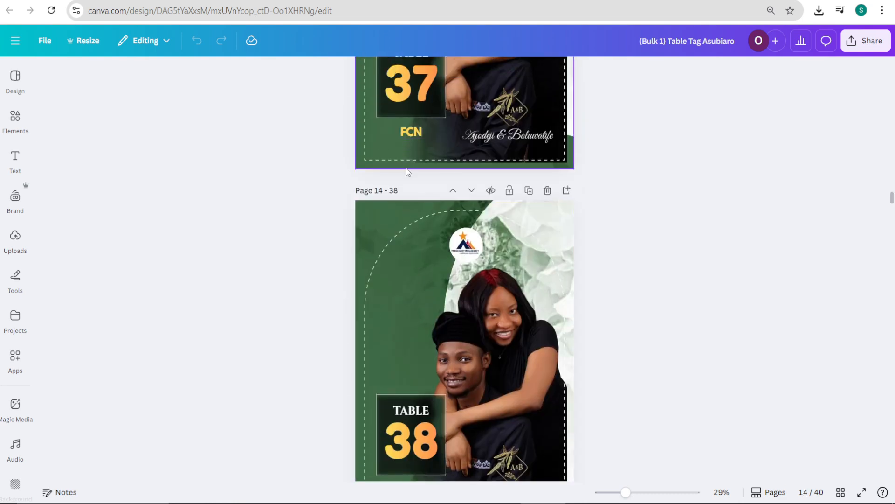
# Step: Adjust the text box of the guest label under the table number on the Table 38 page
pyautogui.scroll(-2, 410, 296)
pyautogui.click(421, 358)
pyautogui.scroll(-12, 420, 352)
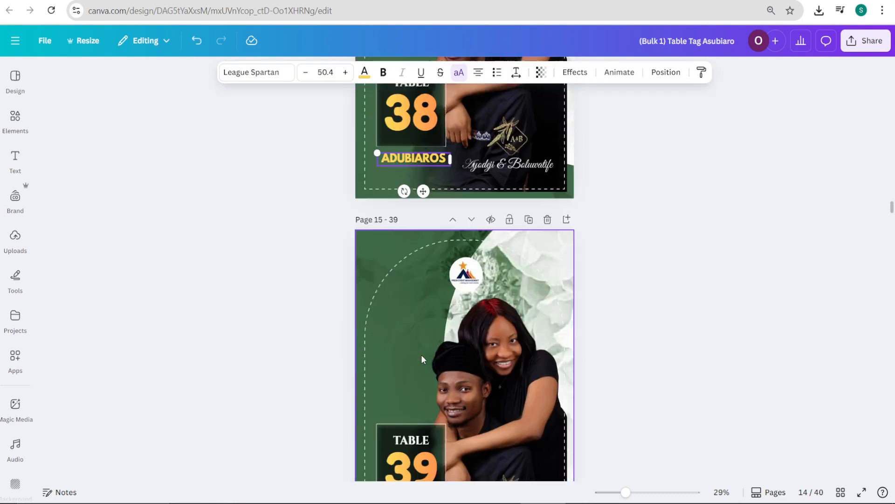
# Step: On the Table 40 page, widen the BRIDE'S FRIEND label to fit on one line and center it under the table number
pyautogui.scroll(-10, 410, 303)
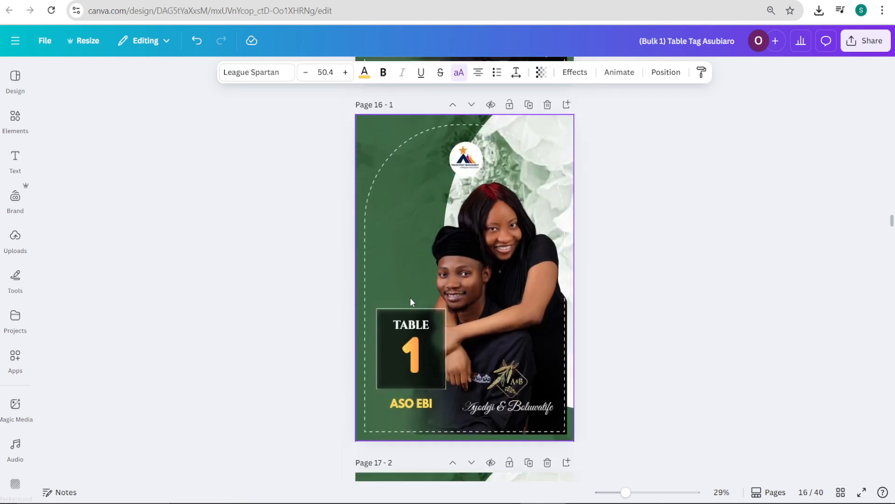
pyautogui.scroll(-10, 412, 301)
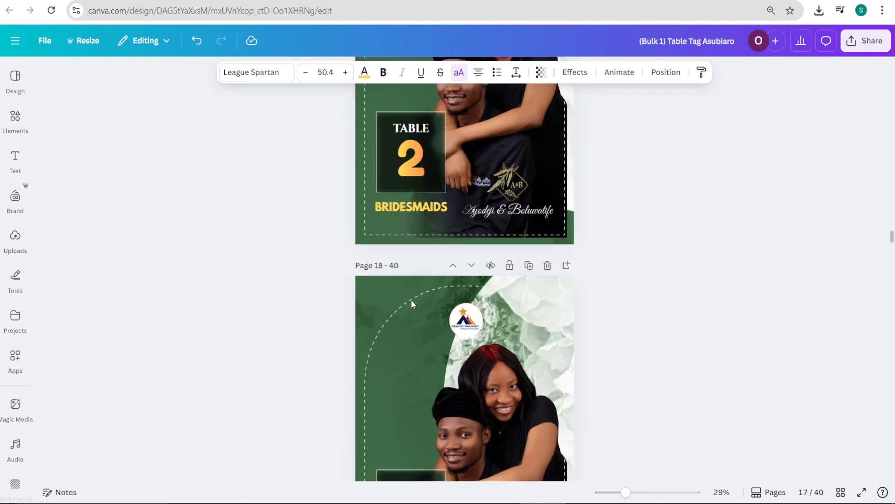
pyautogui.scroll(-1, 412, 301)
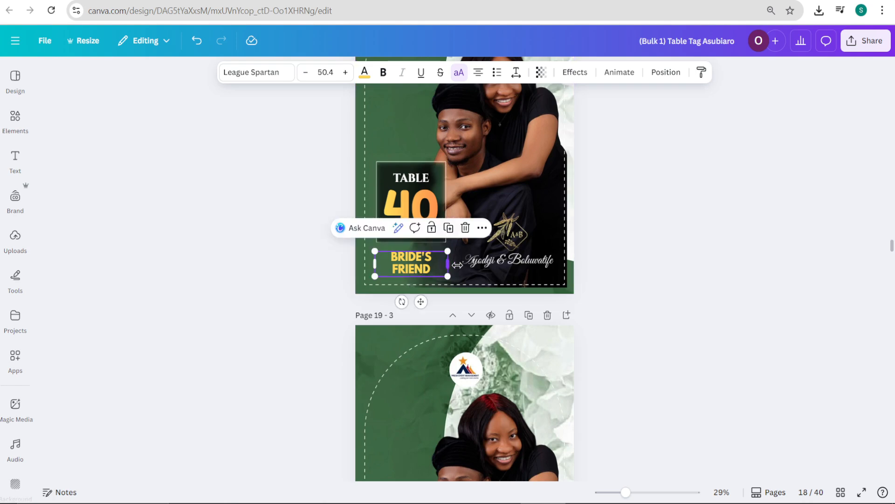
pyautogui.moveTo(457, 264)
pyautogui.mouseDown()
pyautogui.moveTo(473, 264)
pyautogui.moveTo(454, 262)
pyautogui.moveTo(462, 262)
pyautogui.mouseUp()
pyautogui.moveTo(425, 290); pyautogui.dragTo(420, 292)
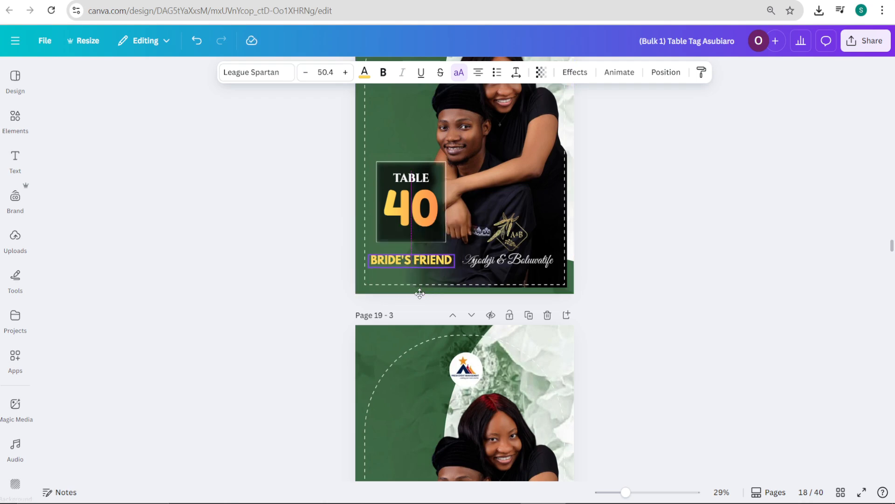
pyautogui.scroll(-5, 420, 292)
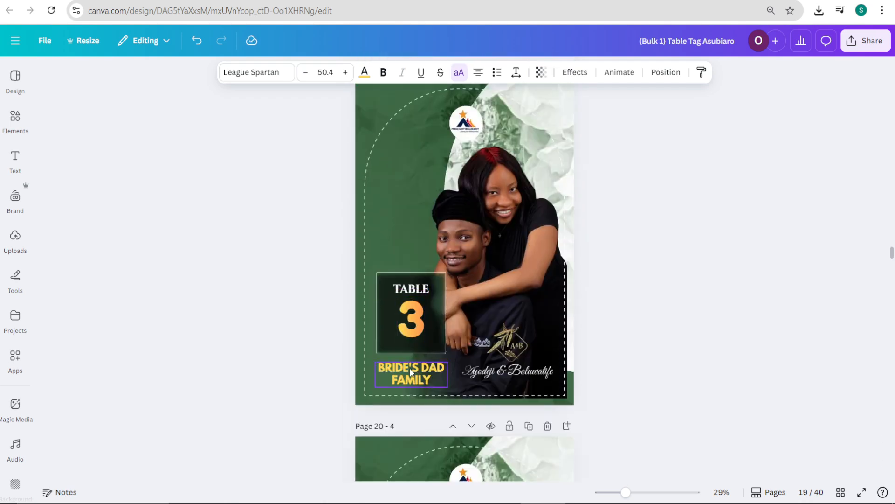
# Step: Change the guest label on the Table 36 page to BRIDE'S DAD FRIENDS 2
pyautogui.scroll(-7, 414, 359)
pyautogui.scroll(-9, 412, 358)
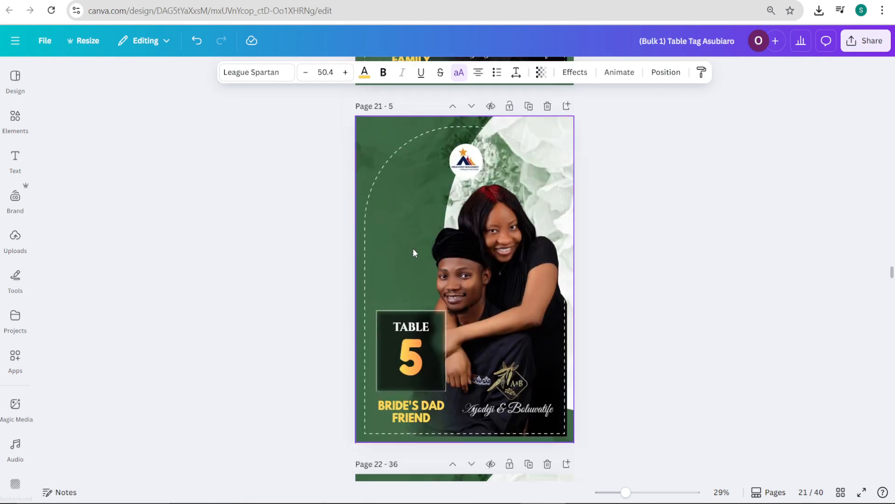
pyautogui.scroll(-12, 415, 264)
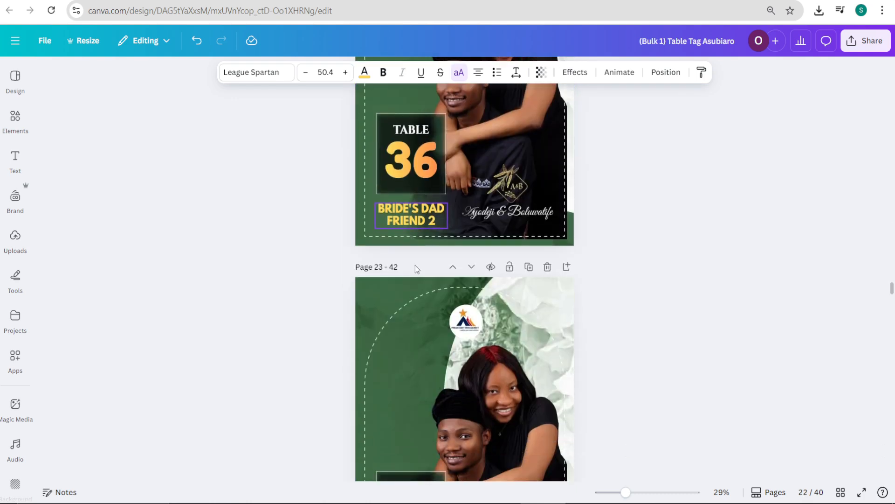
pyautogui.scroll(-2, 415, 264)
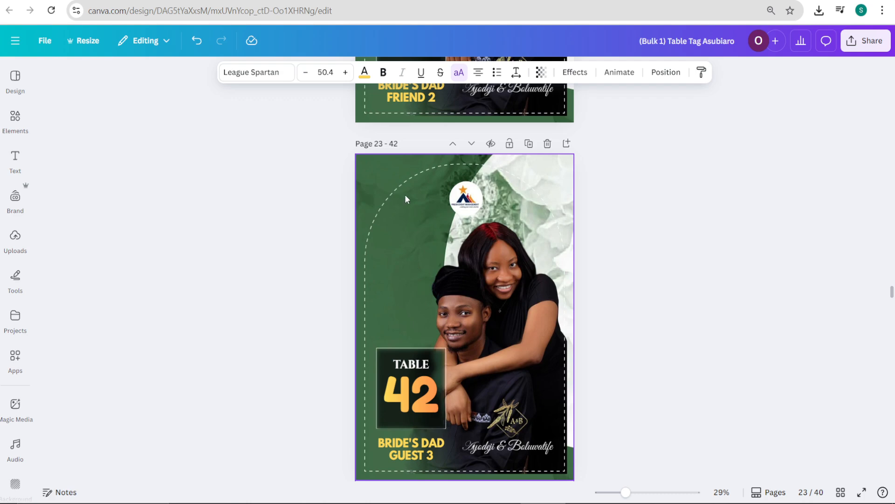
pyautogui.click(425, 98)
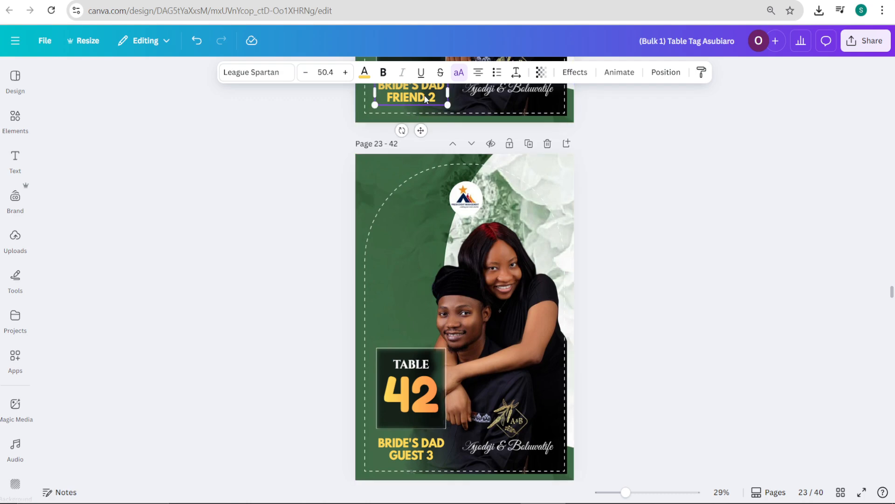
pyautogui.doubleClick(425, 98)
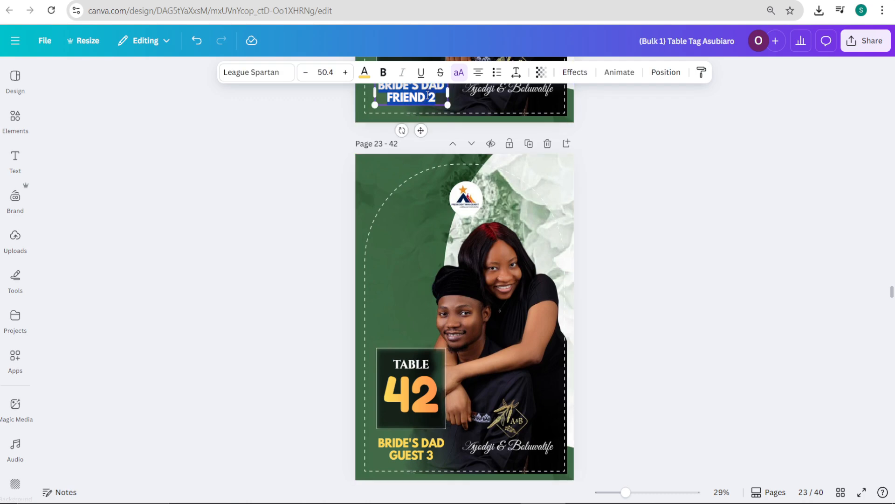
pyautogui.scroll(3, 428, 96)
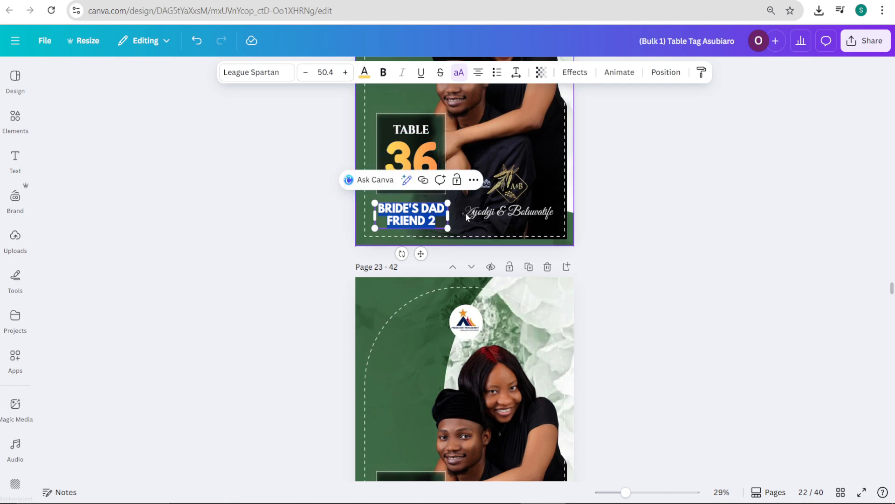
pyautogui.click(465, 213)
pyautogui.doubleClick(424, 222)
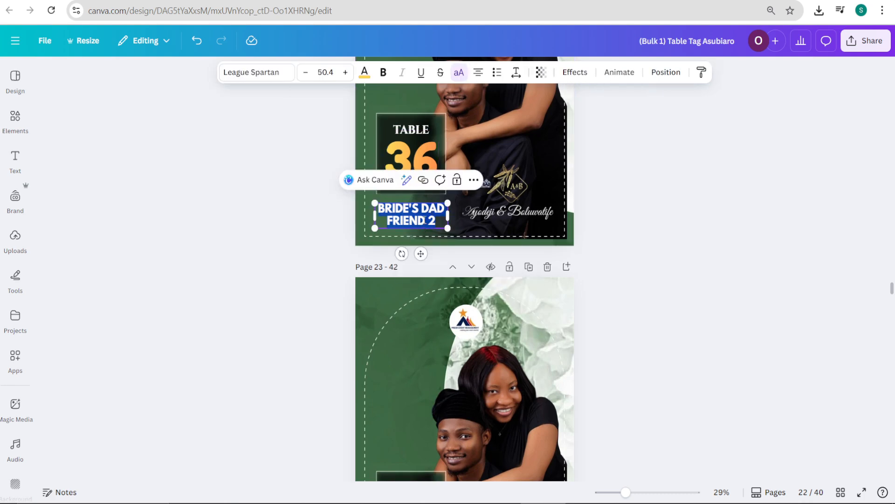
pyautogui.press('Escape')
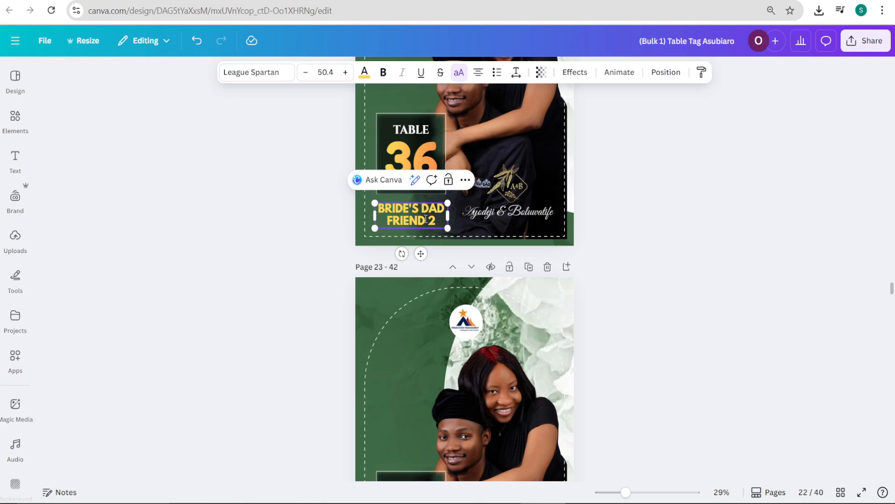
pyautogui.click(426, 218)
pyautogui.write('S')
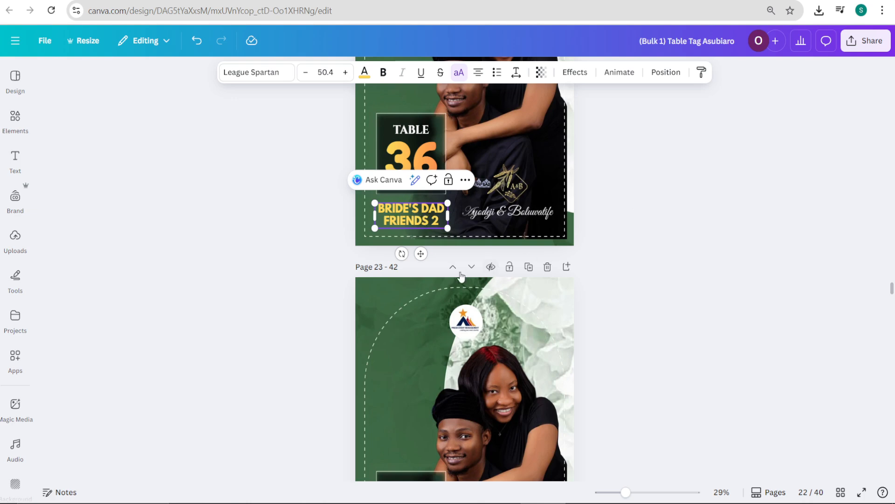
# Step: Change the guest label on the Table 42 page to BRIDE'S DAD GUESTS 3
pyautogui.scroll(-5, 419, 239)
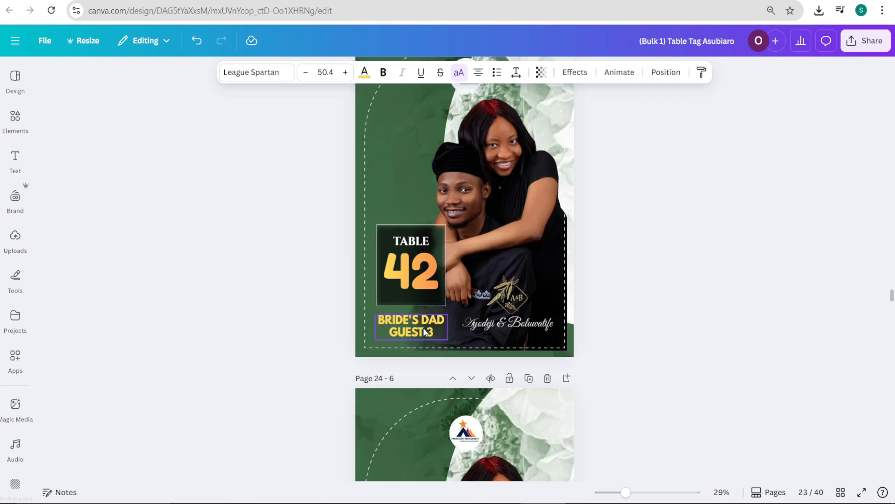
pyautogui.doubleClick(423, 328)
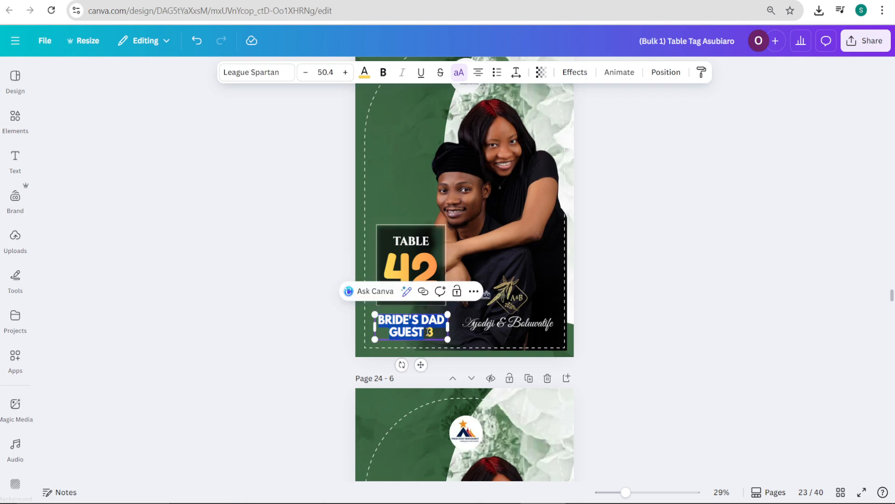
pyautogui.click(429, 331)
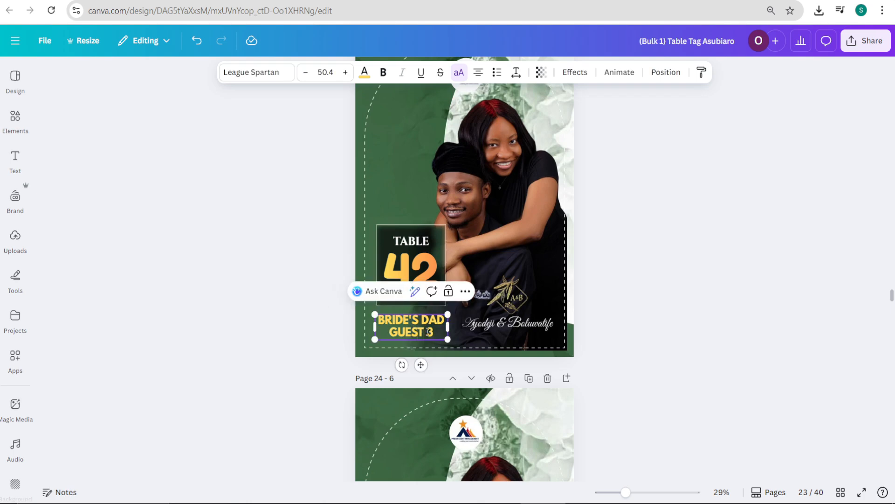
pyautogui.write('S')
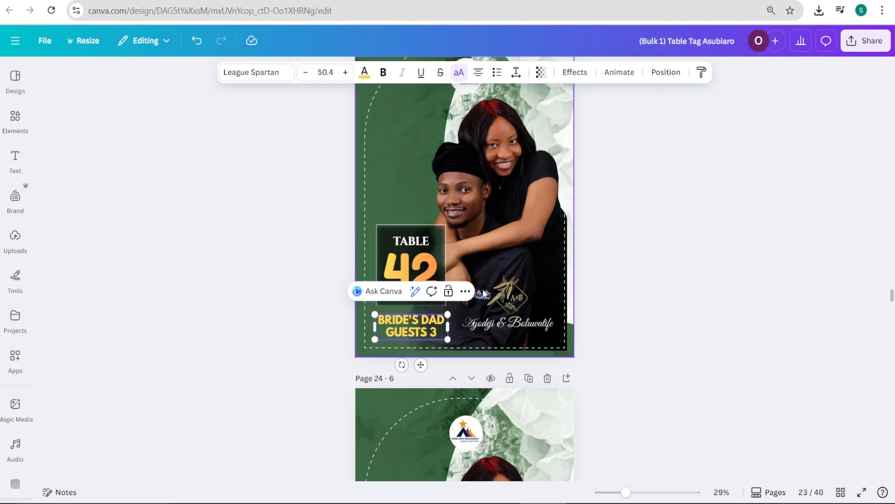
# Step: Review the guest labels on the Table 6, 7 and 8 pages and compare them with the corrected Table 42 label
pyautogui.scroll(-7, 493, 321)
pyautogui.scroll(-1, 465, 322)
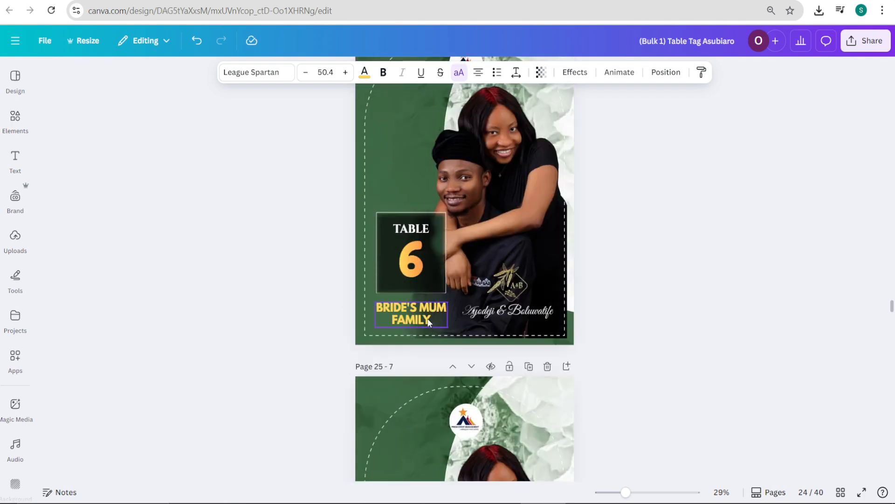
pyautogui.scroll(-10, 424, 322)
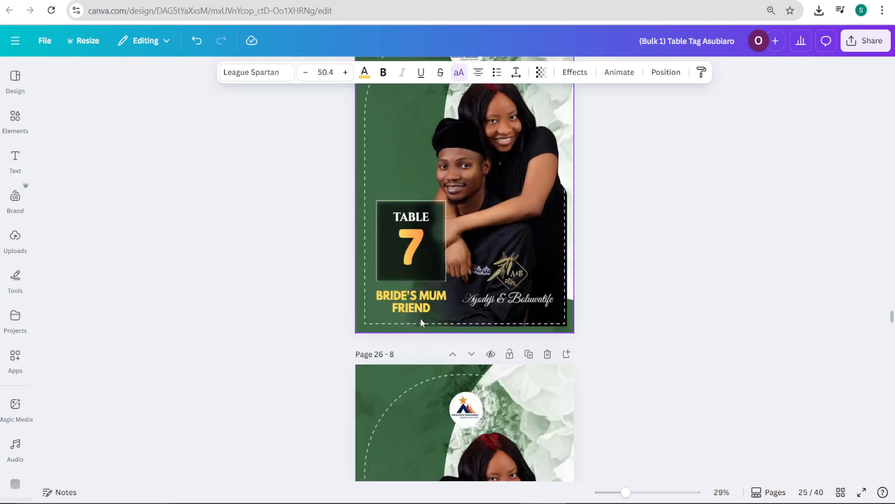
pyautogui.scroll(-2, 421, 318)
pyautogui.scroll(20, 421, 322)
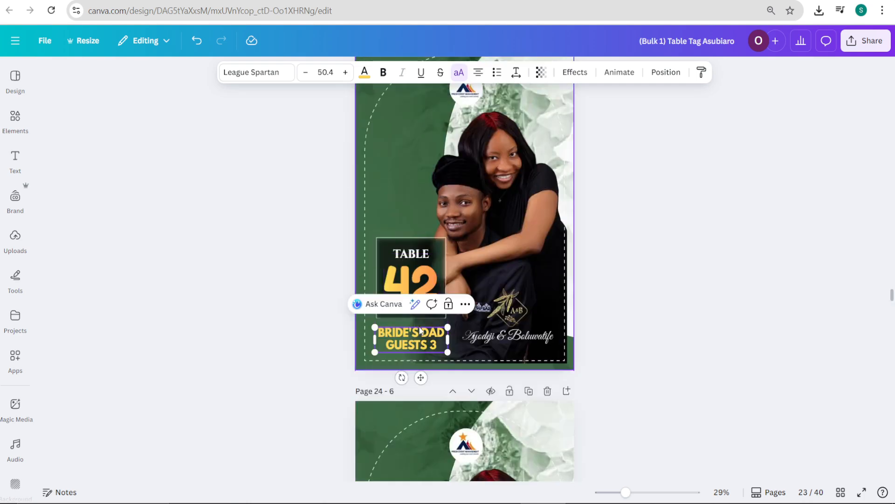
pyautogui.scroll(-8, 417, 345)
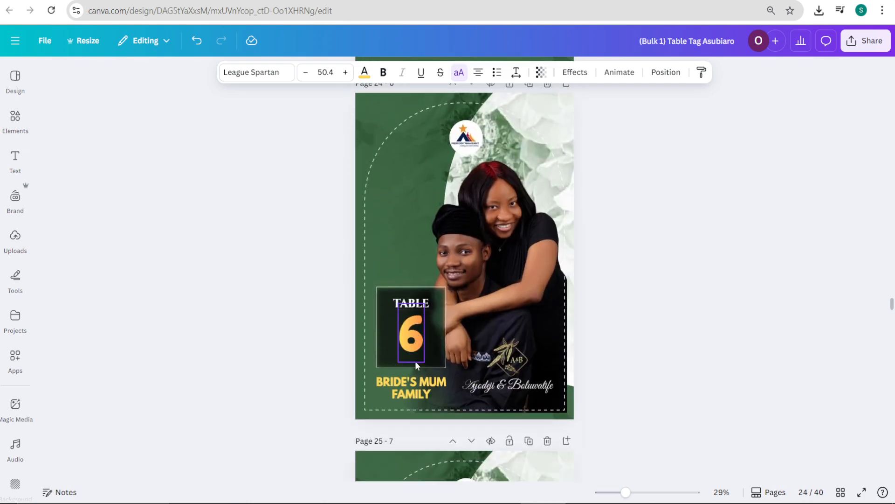
pyautogui.scroll(-3, 417, 367)
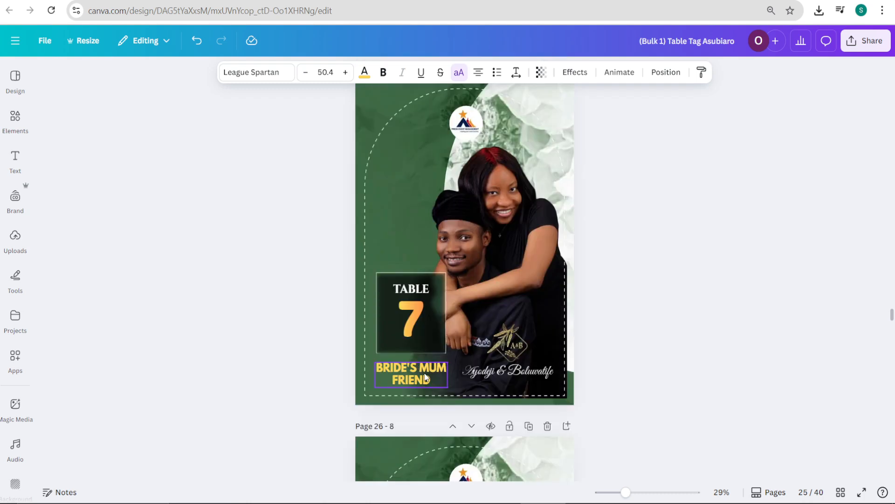
pyautogui.scroll(-2, 427, 377)
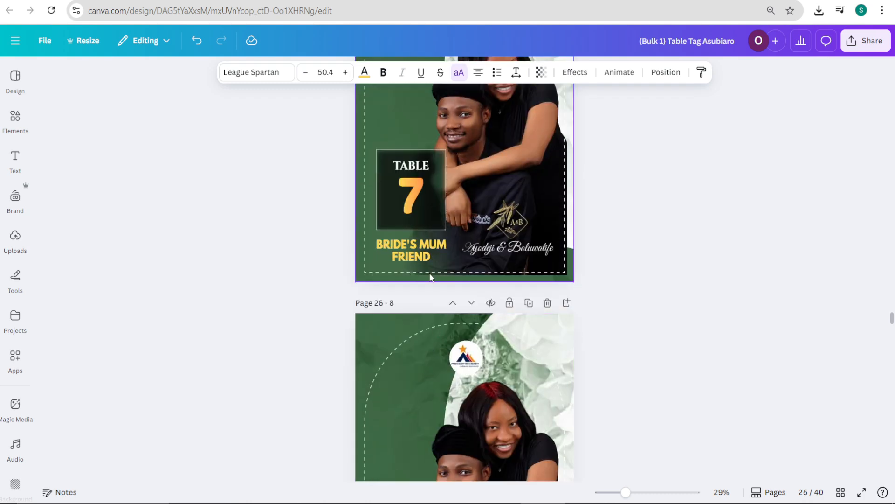
pyautogui.scroll(-5, 433, 257)
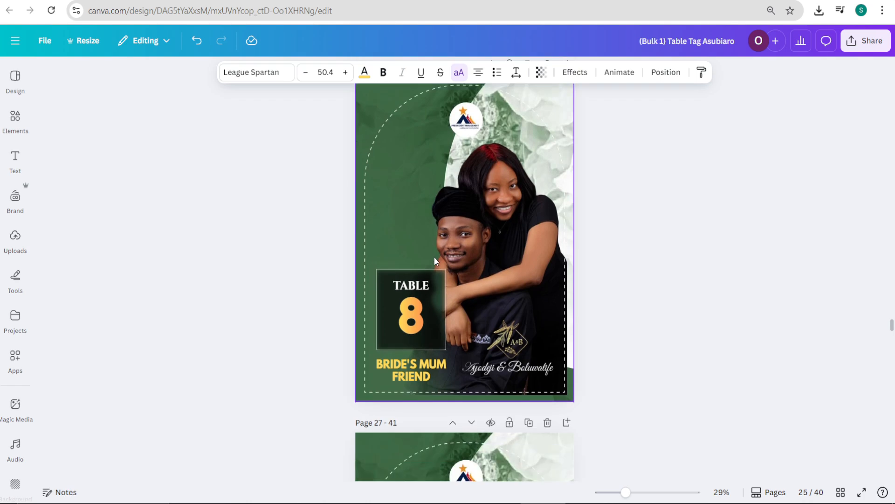
pyautogui.scroll(1, 426, 314)
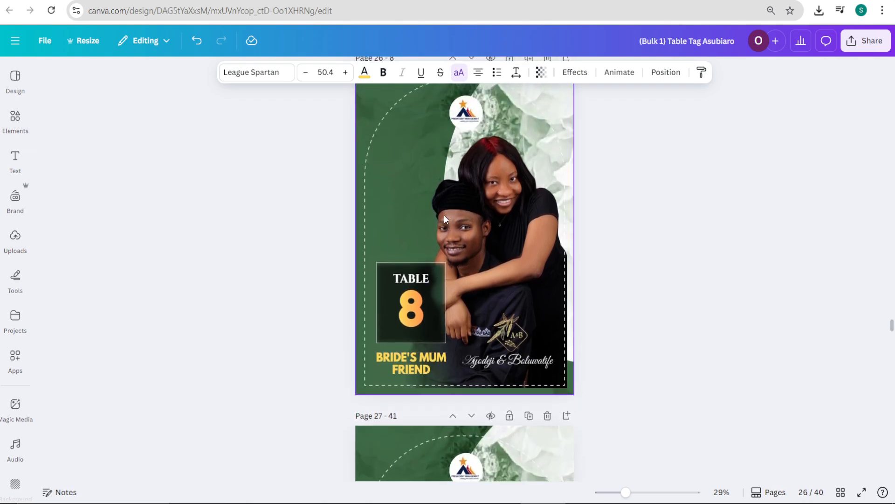
pyautogui.scroll(19, 444, 214)
pyautogui.scroll(-6, 434, 354)
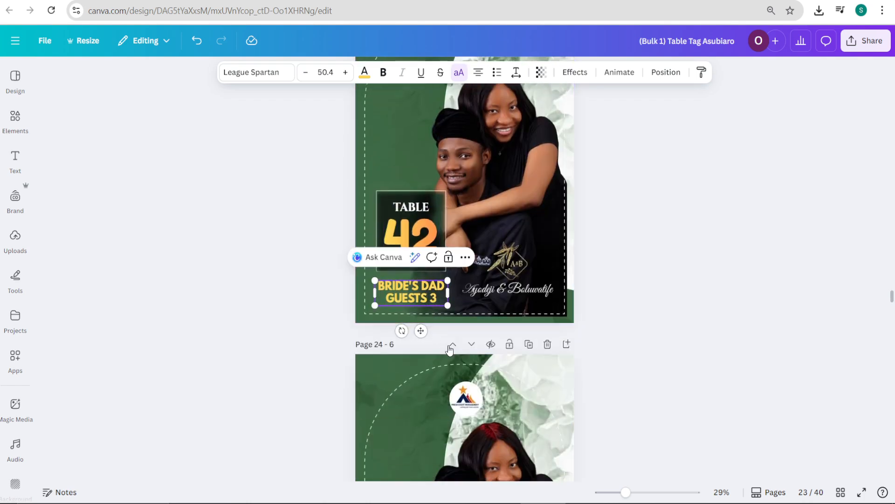
# Step: Change the guest label on the Table 7 page to BRIDE'S MUM FRIENDS
pyautogui.click(430, 409)
pyautogui.scroll(-8, 441, 393)
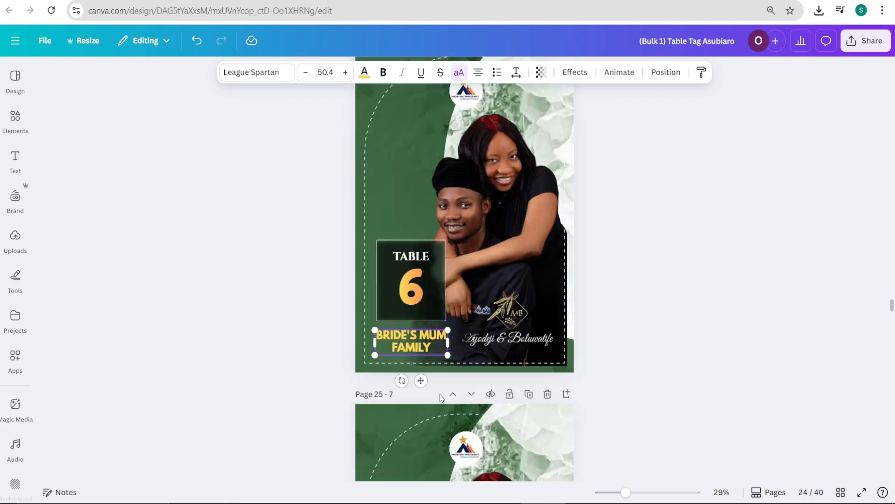
pyautogui.click(430, 272)
pyautogui.click(431, 272)
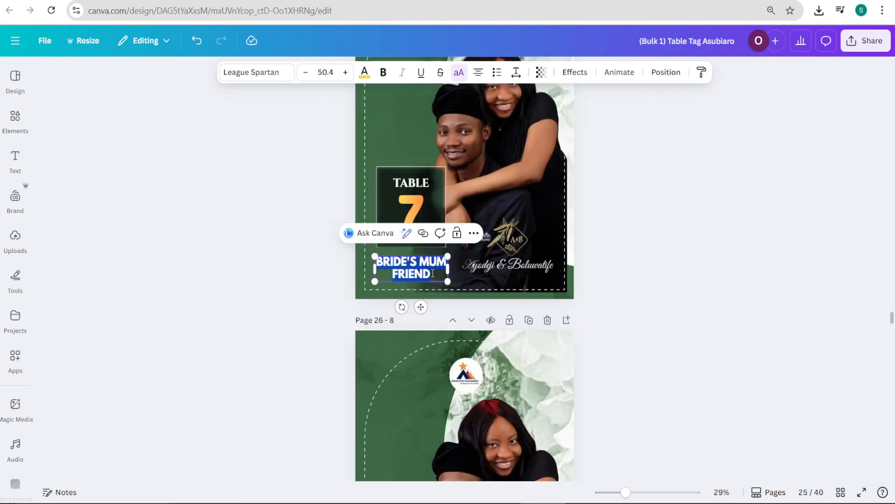
pyautogui.write('S')
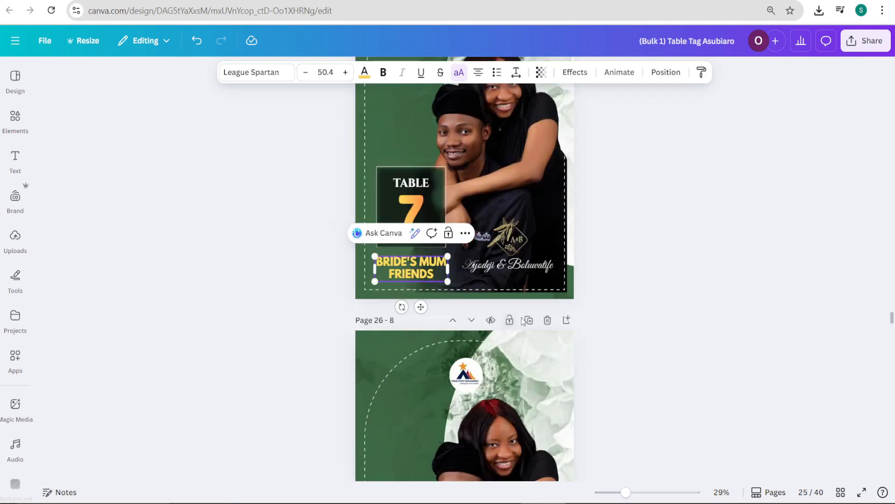
pyautogui.click(527, 346)
# Step: Change the guest label on the Table 8 page to BRIDE'S MUM FRIENDS
pyautogui.scroll(-5, 526, 354)
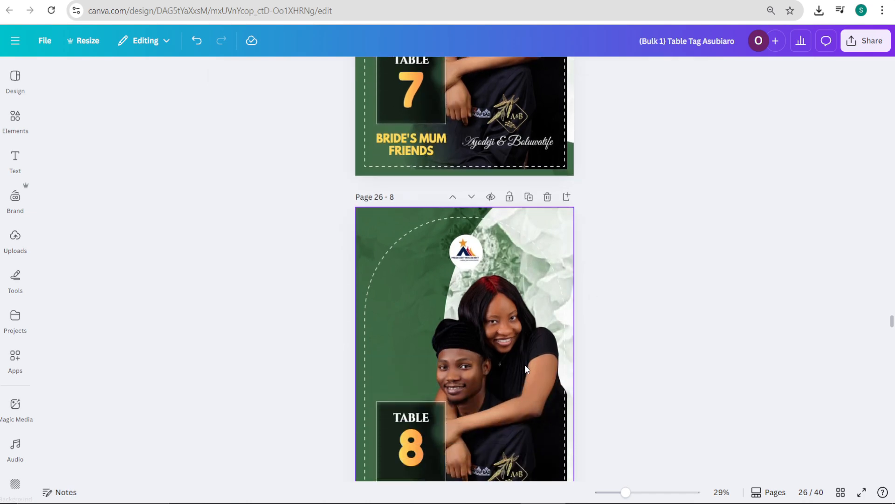
pyautogui.scroll(-2, 524, 365)
pyautogui.doubleClick(431, 323)
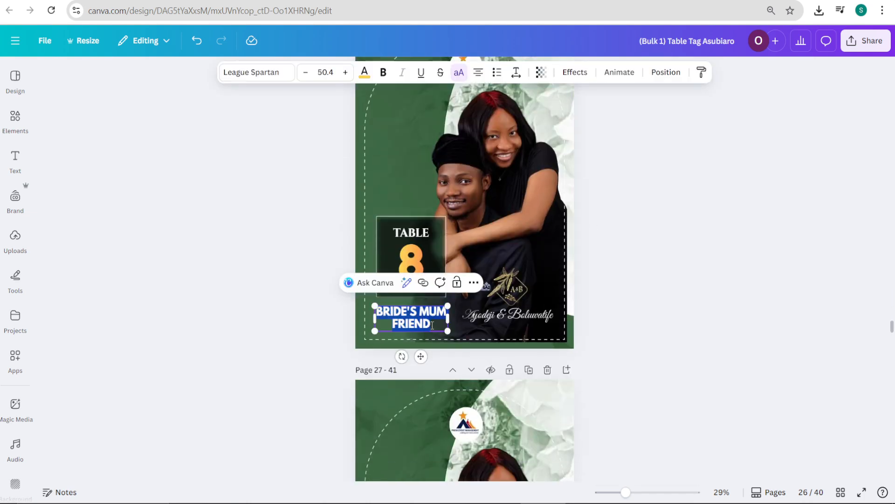
pyautogui.write('S')
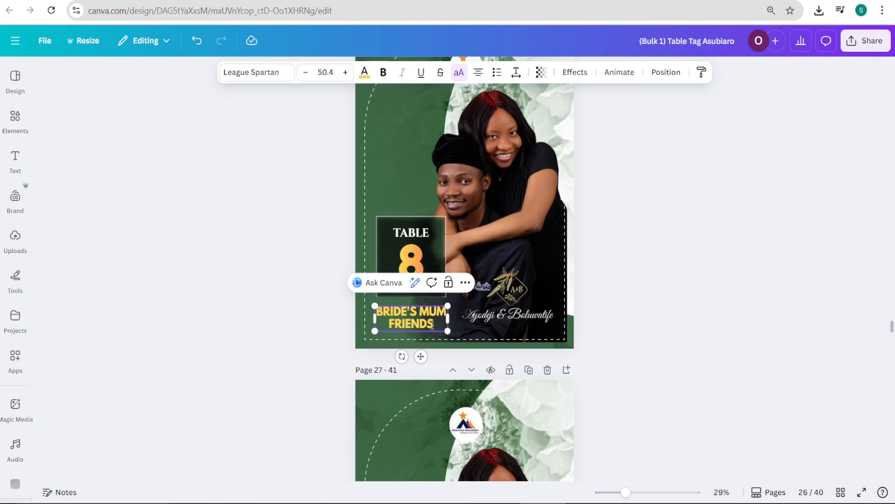
pyautogui.click(614, 308)
# Step: Change the guest label on the Table 41 page to BRIDE'S MUM FRIENDS 2
pyautogui.scroll(-5, 540, 361)
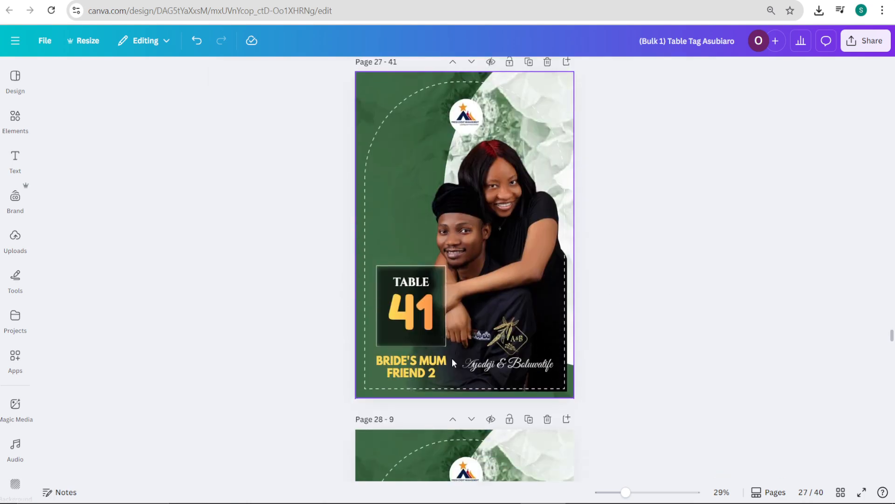
pyautogui.click(424, 373)
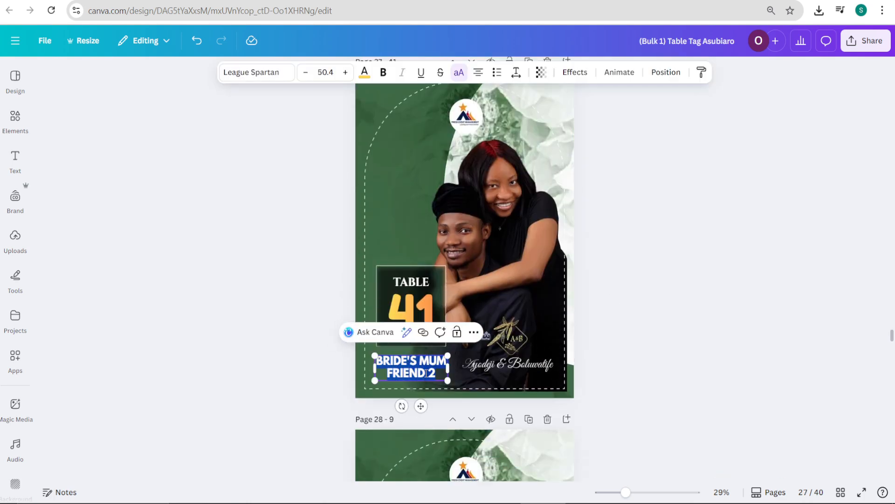
pyautogui.write('S')
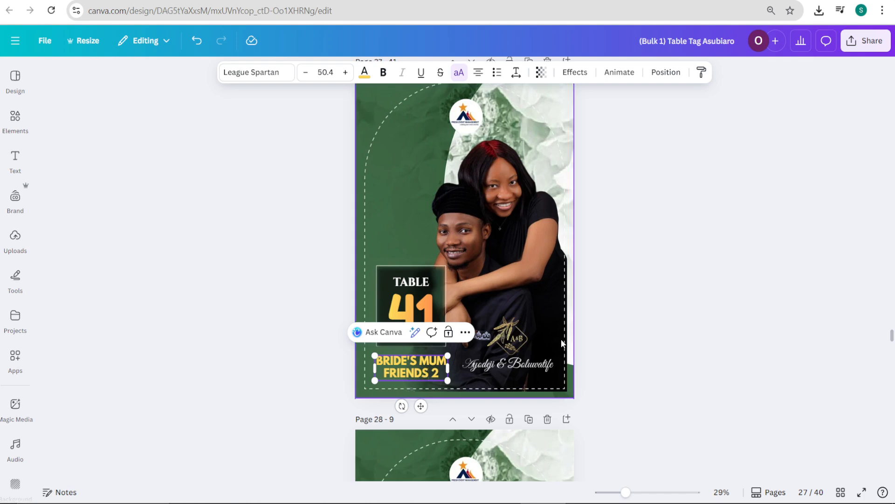
pyautogui.click(591, 340)
# Step: Review the guest labels on the pages from Table 9 through Table 31 for wording and layout
pyautogui.scroll(-3, 522, 380)
pyautogui.scroll(-5, 521, 379)
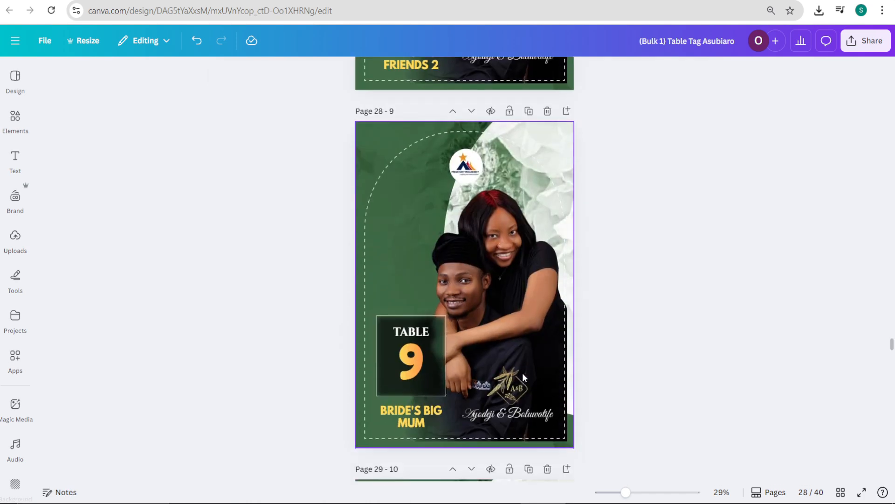
pyautogui.scroll(-10, 491, 380)
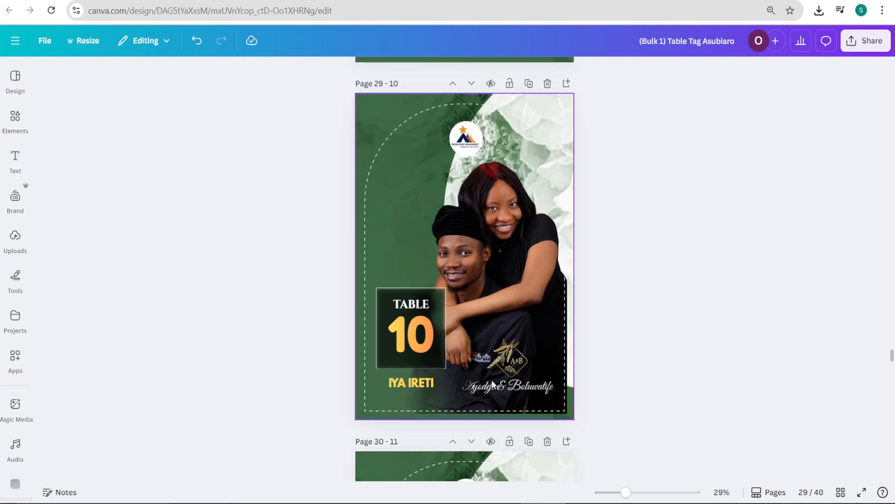
pyautogui.scroll(-8, 491, 384)
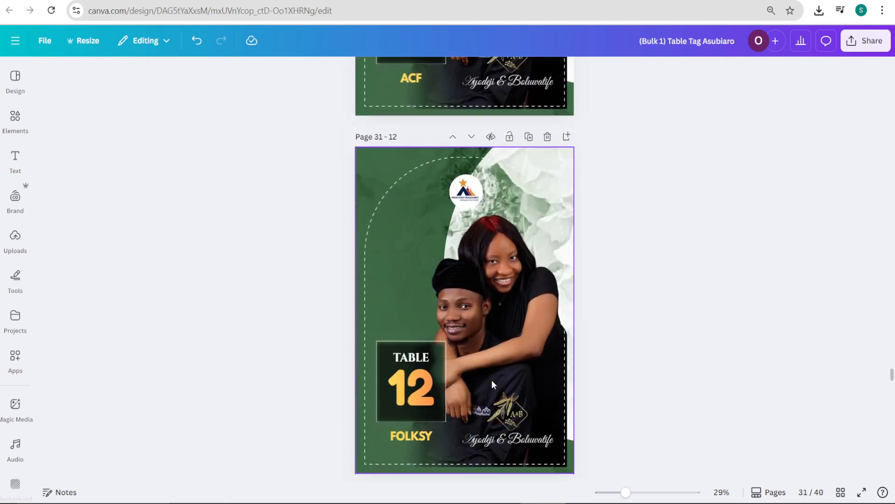
pyautogui.scroll(-10, 492, 384)
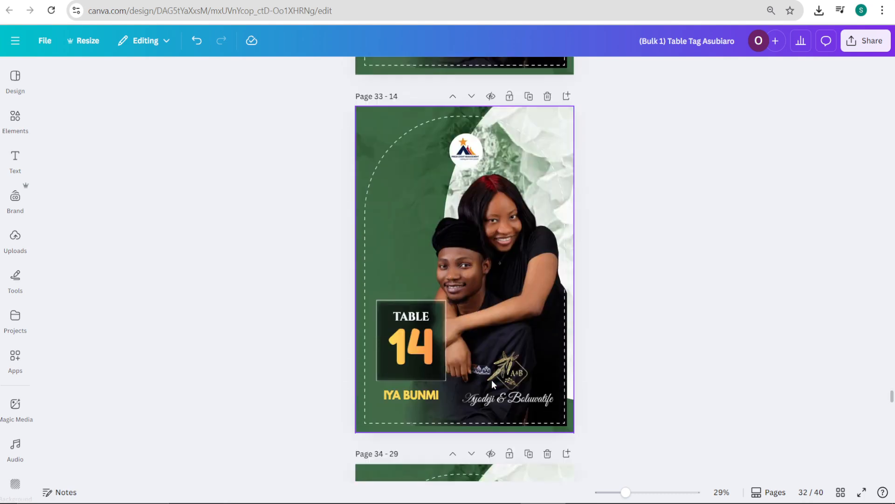
pyautogui.scroll(-3, 492, 383)
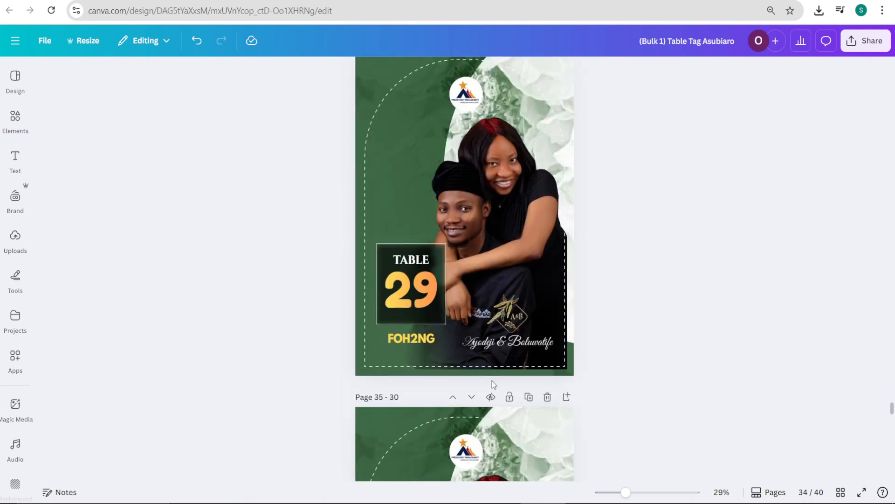
pyautogui.scroll(-2, 493, 382)
pyautogui.scroll(-4, 440, 290)
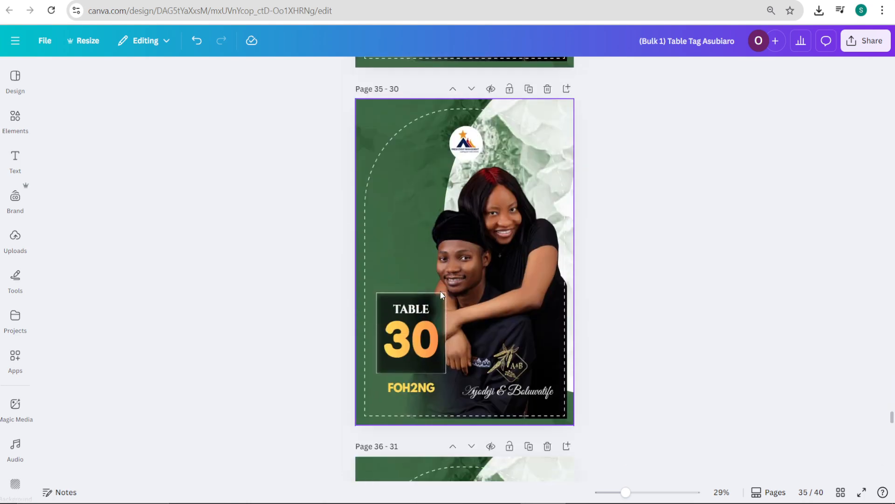
pyautogui.scroll(-5, 440, 291)
# Step: Add a 2 to the end of the FOH2NG guest label on the Table 30 page
pyautogui.scroll(2, 442, 300)
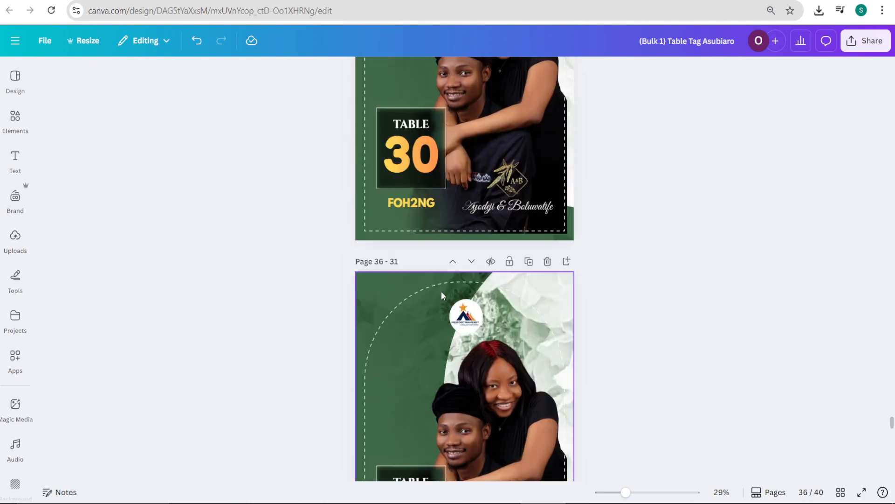
pyautogui.scroll(2, 440, 287)
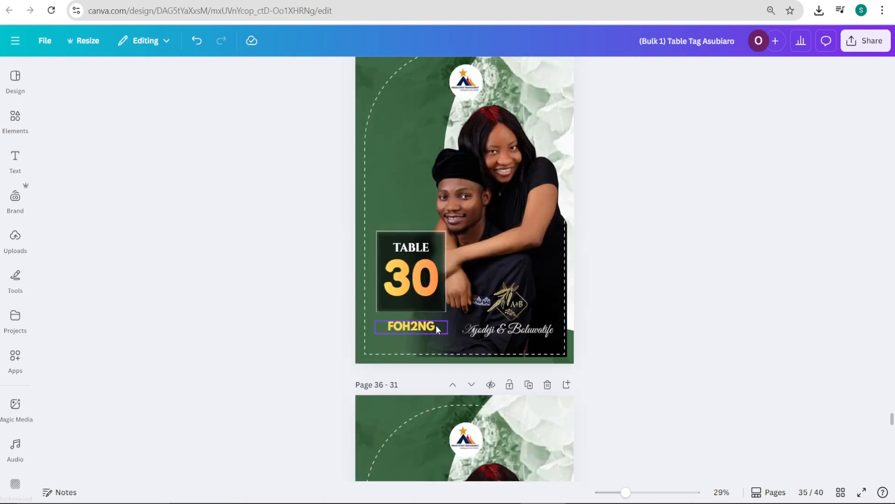
pyautogui.scroll(-1, 437, 327)
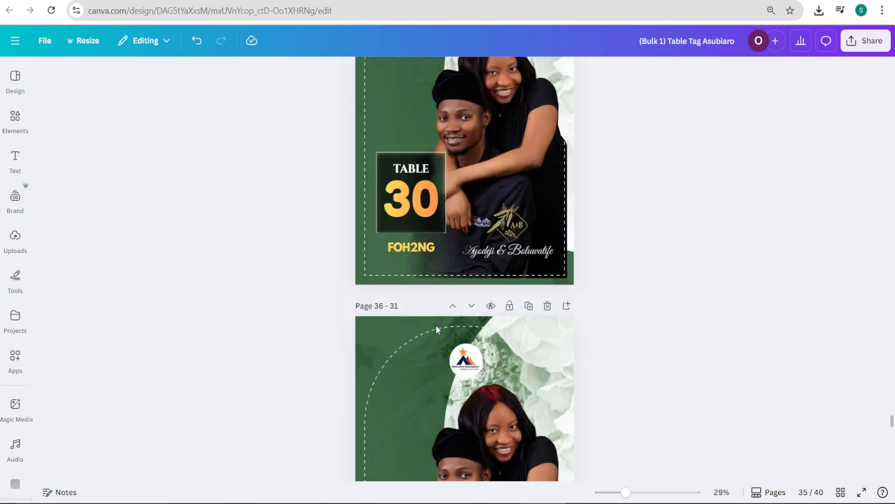
pyautogui.scroll(8, 436, 328)
pyautogui.scroll(-6, 437, 328)
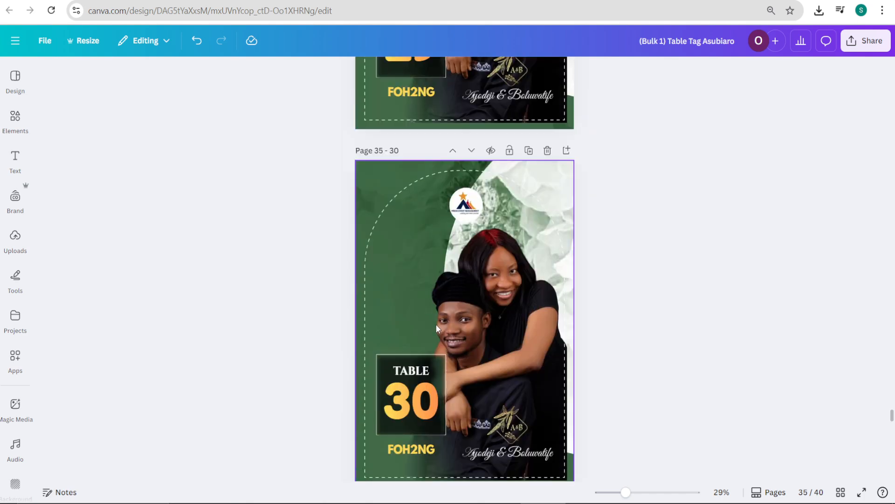
pyautogui.scroll(-3, 438, 361)
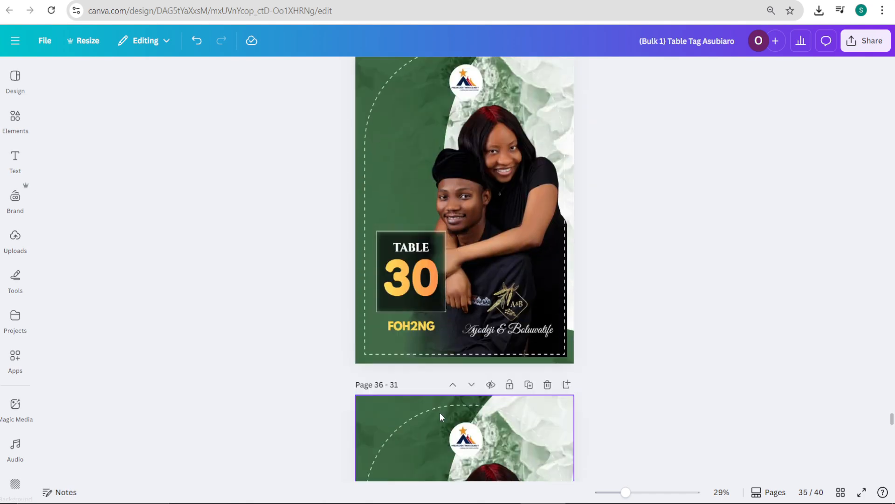
pyautogui.click(434, 329)
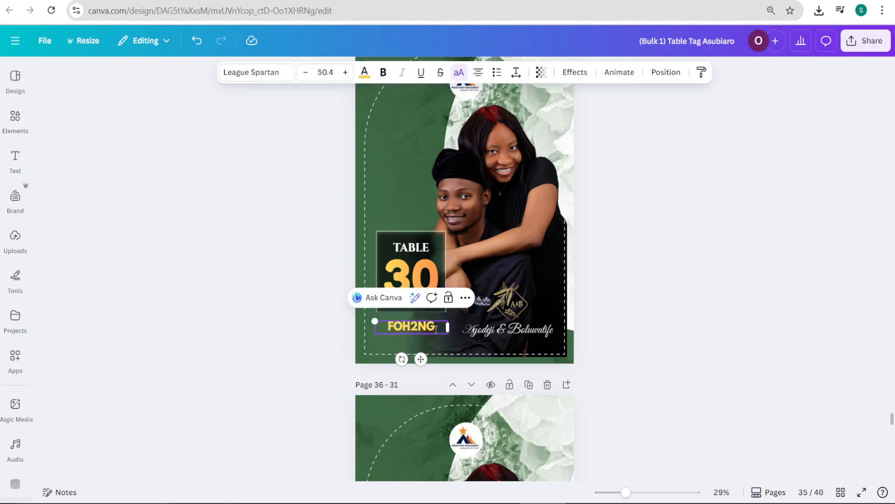
pyautogui.write('2')
# Step: Recheck the guest label on the Table 29 page and review the labels on the Table 31 to 34 pages
pyautogui.scroll(4, 438, 326)
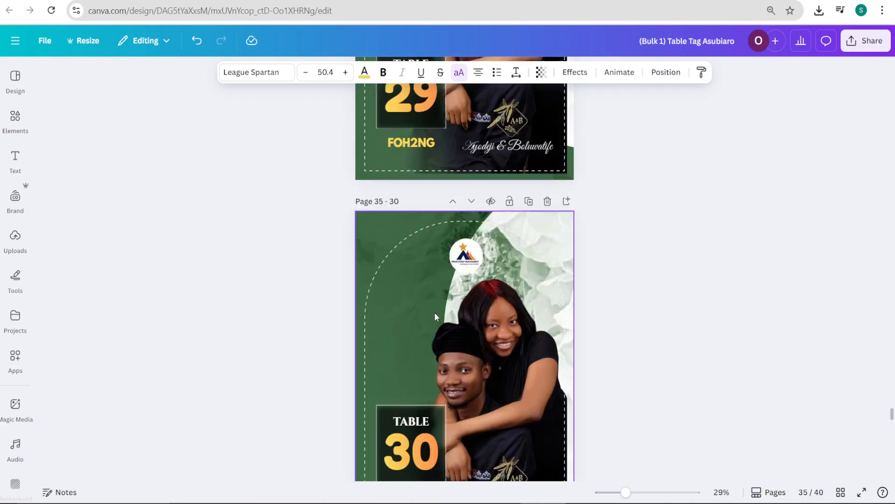
pyautogui.scroll(10, 436, 295)
pyautogui.scroll(-2, 435, 295)
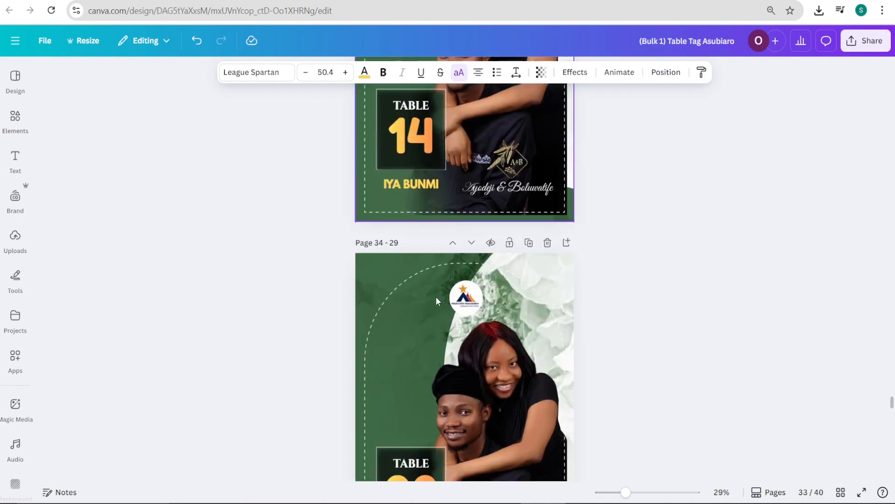
pyautogui.scroll(-20, 435, 295)
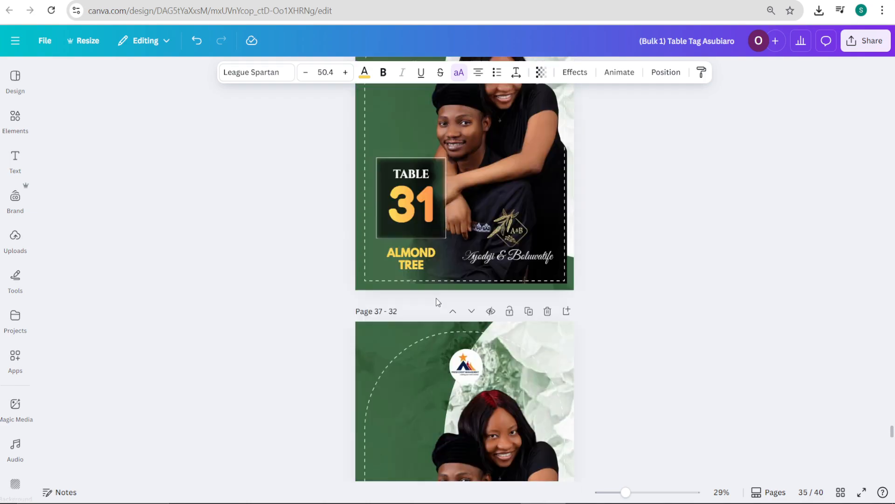
pyautogui.scroll(-6, 438, 299)
pyautogui.scroll(-6, 433, 348)
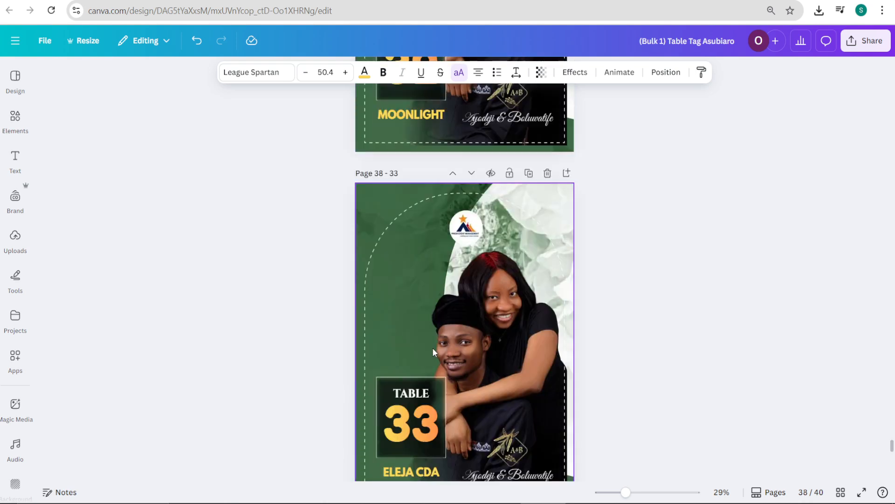
pyautogui.scroll(-10, 432, 348)
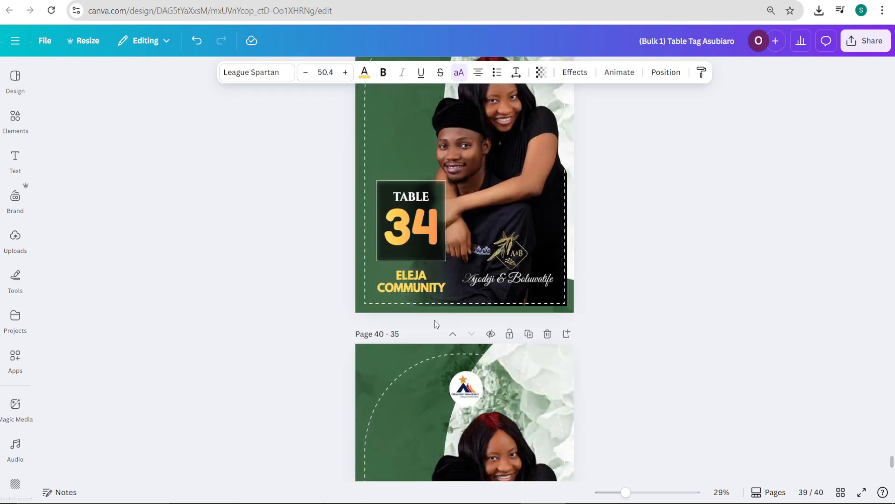
# Step: Move the three-line guest label on the Table 35 page up slightly so it sits inside the dashed border
pyautogui.scroll(-5, 435, 322)
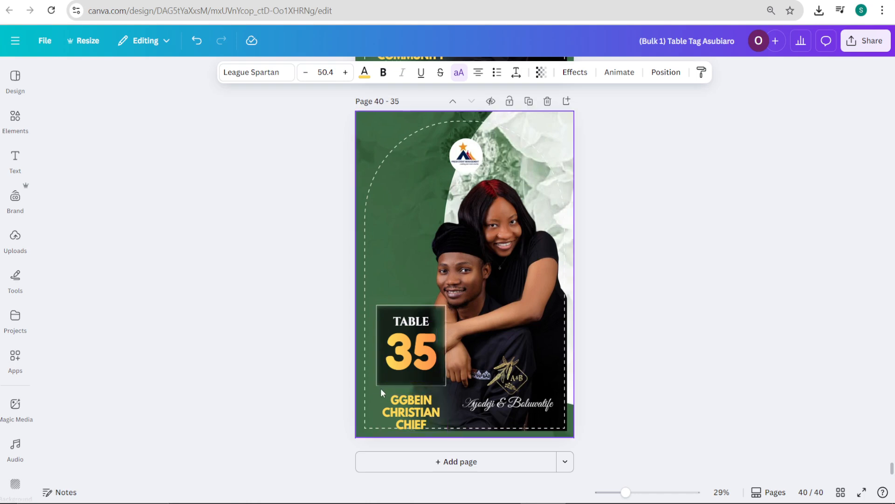
pyautogui.click(366, 393)
pyautogui.click(410, 406)
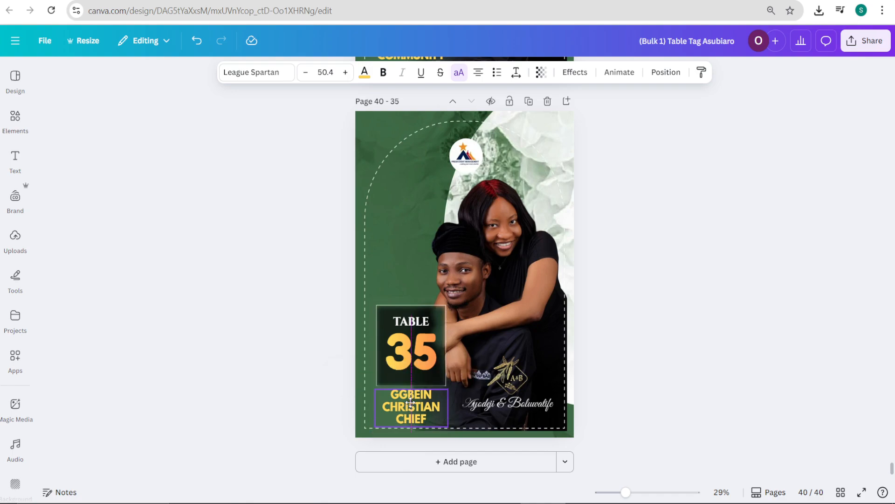
# Step: Widen the guest label's text box on the Table 16 page so GROOMSMEN fits on one line
pyautogui.scroll(20, 482, 355)
pyautogui.scroll(20, 512, 249)
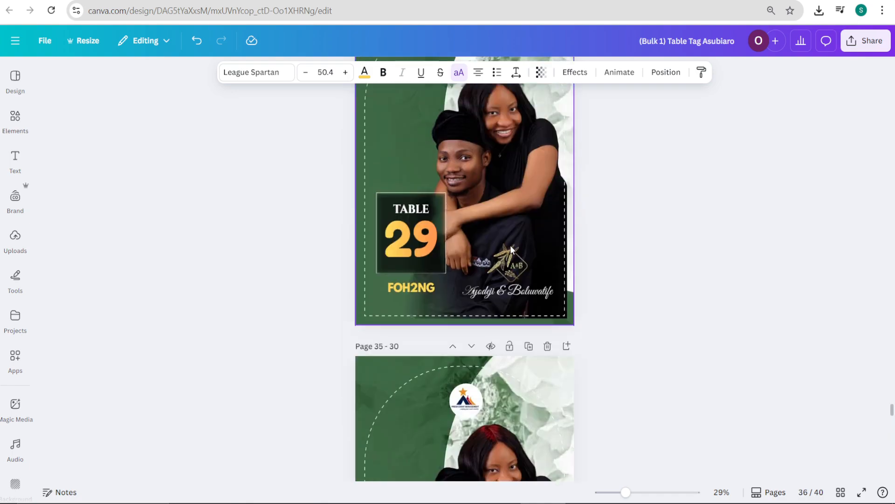
pyautogui.scroll(10, 510, 214)
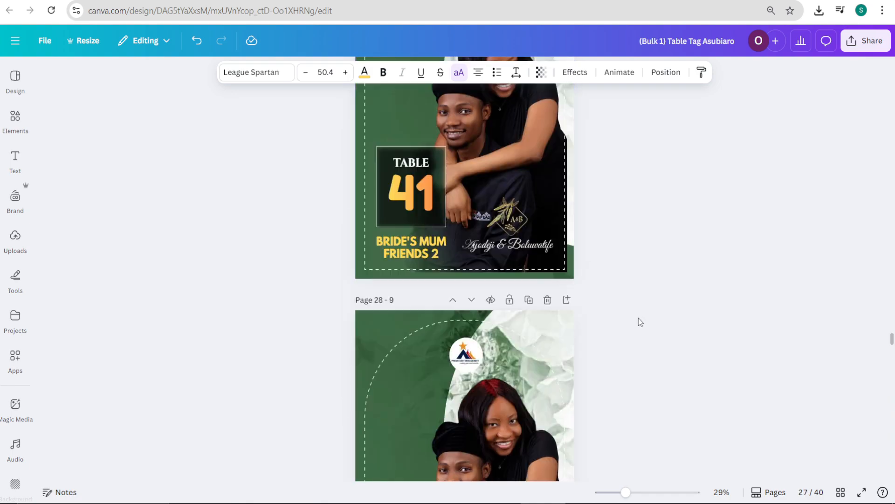
pyautogui.moveTo(892, 340); pyautogui.dragTo(878, 90)
pyautogui.scroll(10, 557, 273)
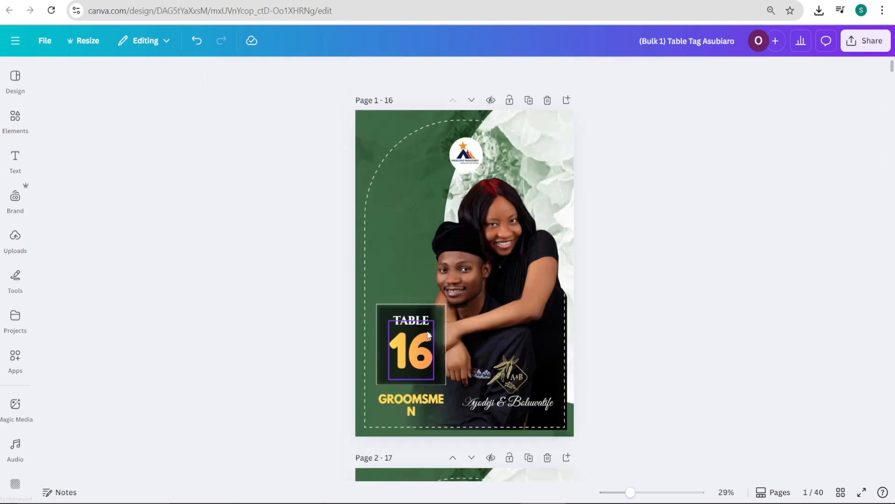
pyautogui.click(423, 401)
pyautogui.moveTo(450, 408); pyautogui.dragTo(454, 407)
pyautogui.click(638, 271)
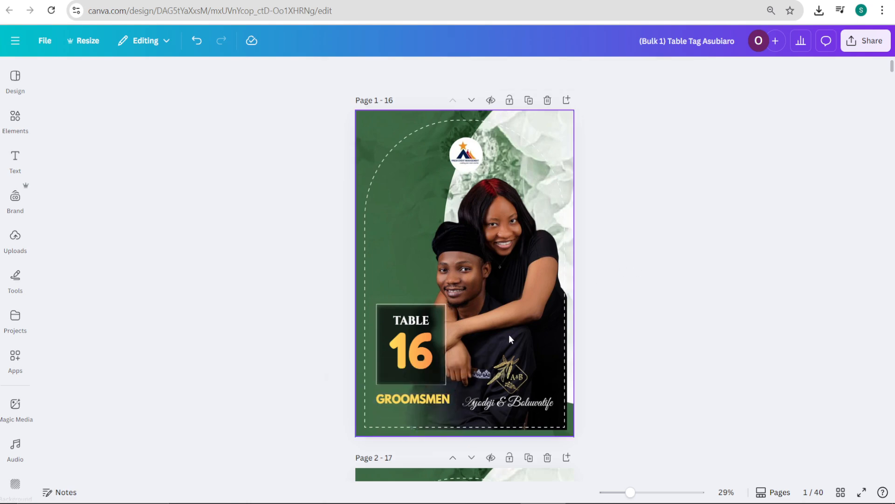
# Step: Remove the "(Bulk 1)" prefix from the design's title
pyautogui.scroll(-3, 507, 322)
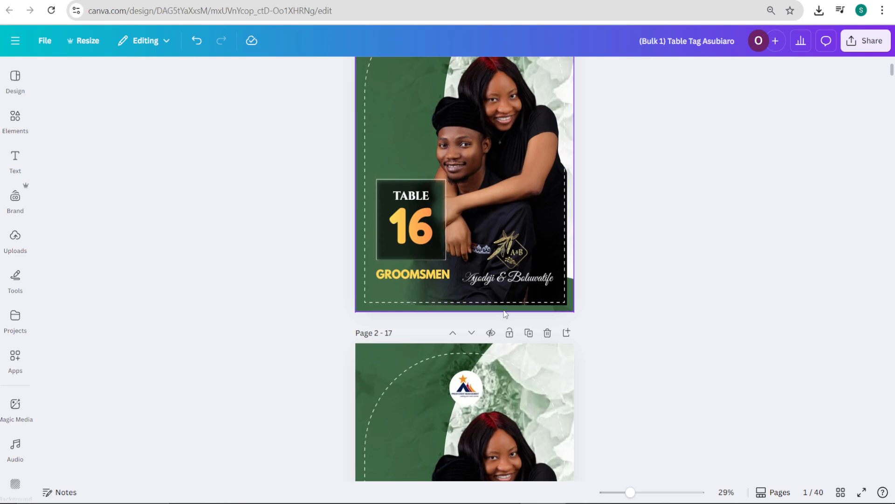
pyautogui.scroll(3, 506, 307)
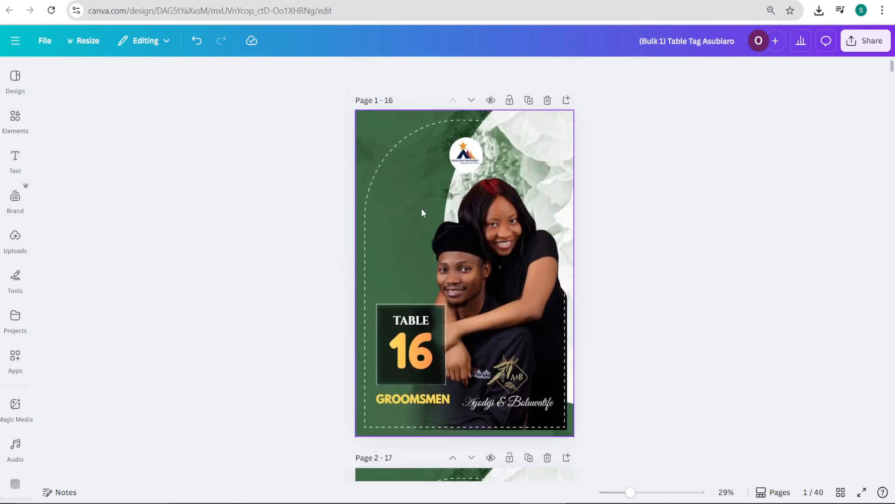
pyautogui.click(683, 41)
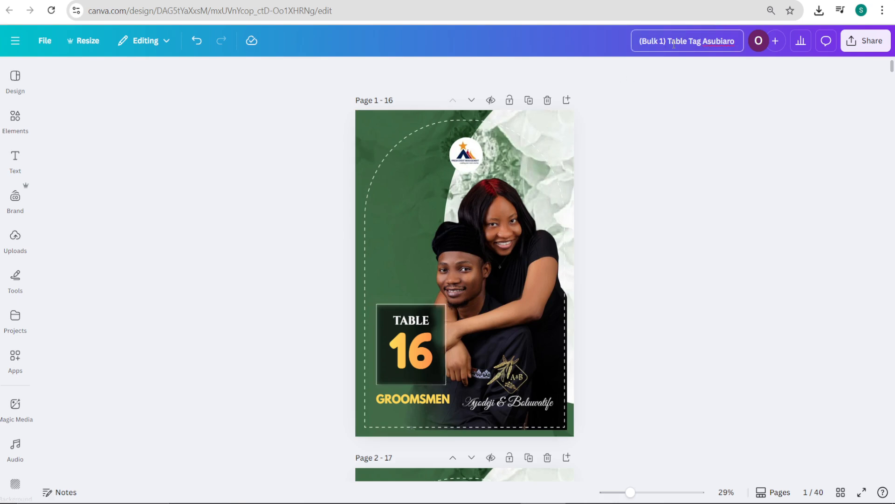
pyautogui.moveTo(664, 42); pyautogui.dragTo(622, 41)
pyautogui.press('BackSpace')
pyautogui.click(721, 87)
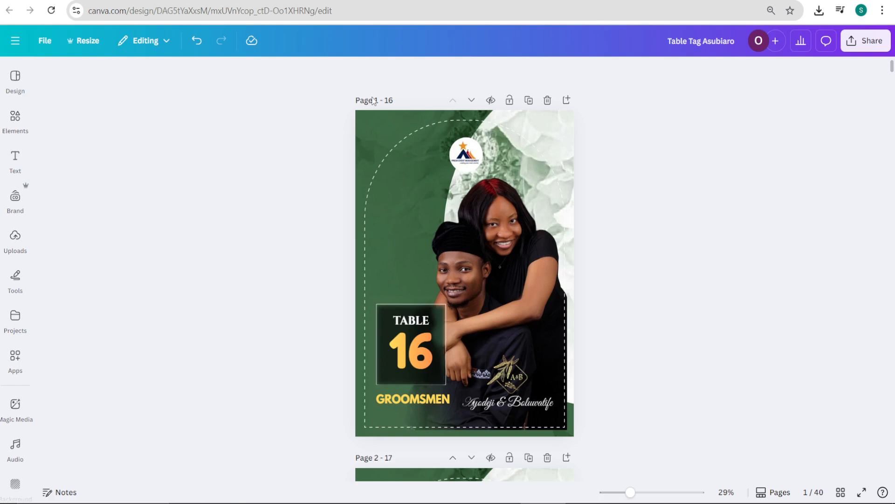
# Step: Move the design into the client's existing Table Tag folder in Your Projects
pyautogui.click(14, 357)
pyautogui.click(15, 319)
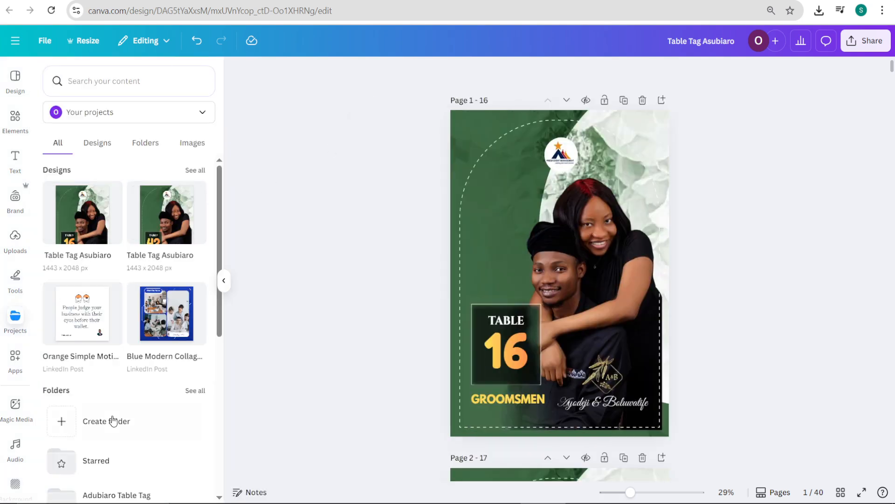
pyautogui.scroll(-3, 113, 421)
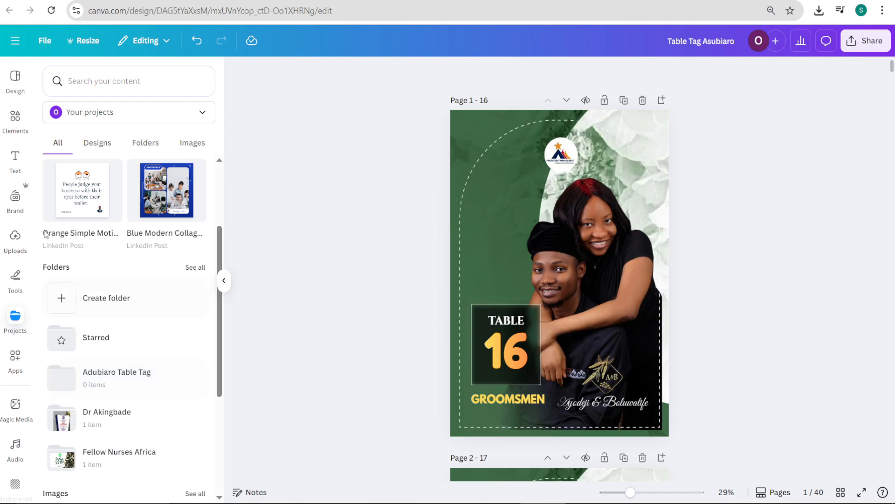
pyautogui.click(52, 41)
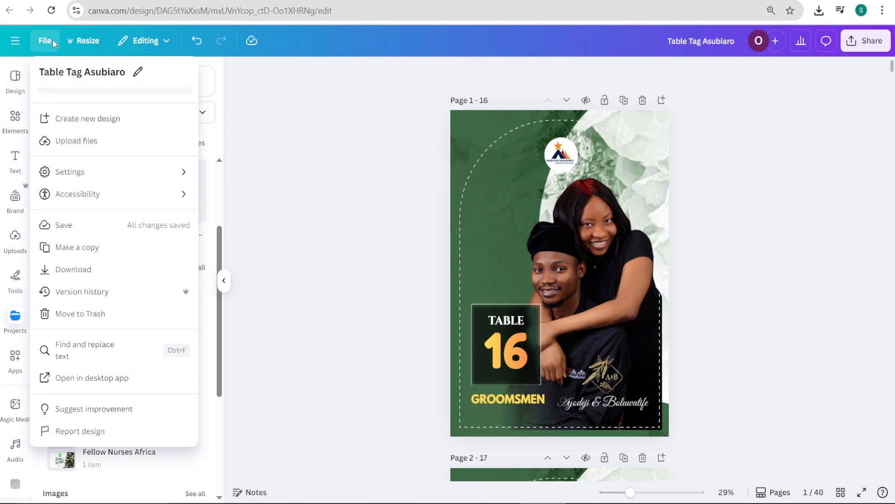
pyautogui.click(98, 251)
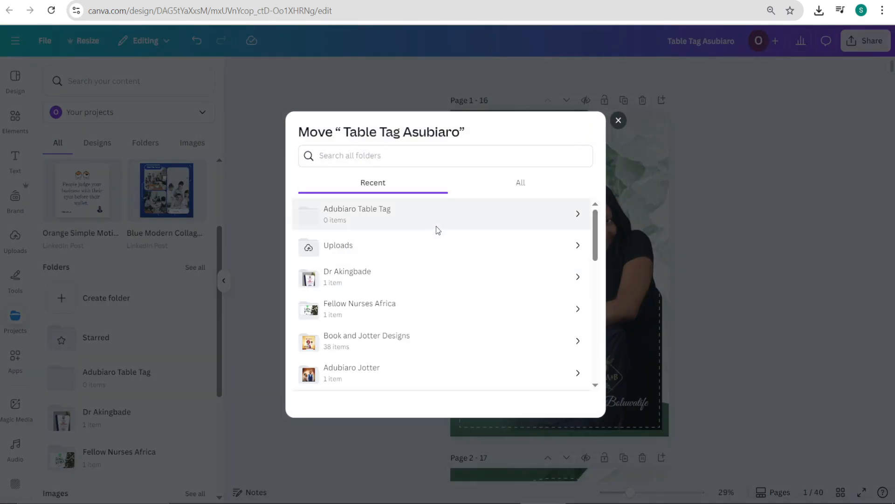
pyautogui.click(570, 224)
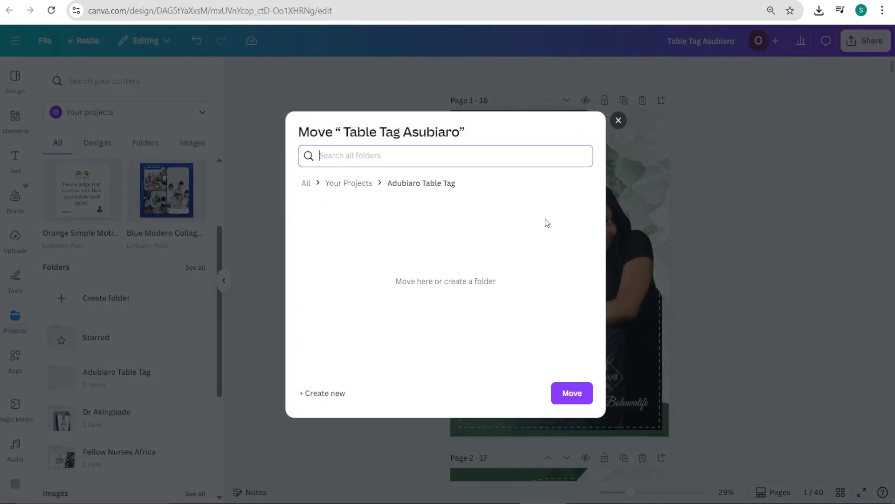
pyautogui.click(568, 394)
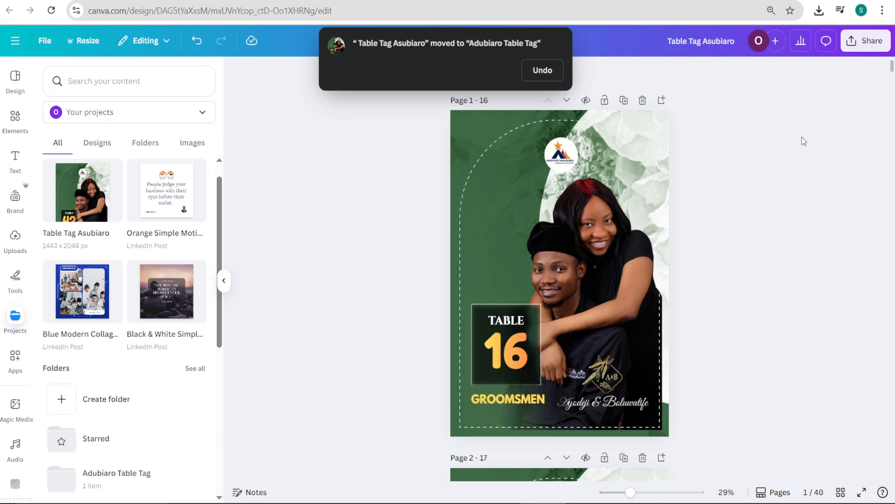
# Step: Download pages 1–40 of the design as PDF Print with the Flatten PDF option enabled
pyautogui.click(864, 44)
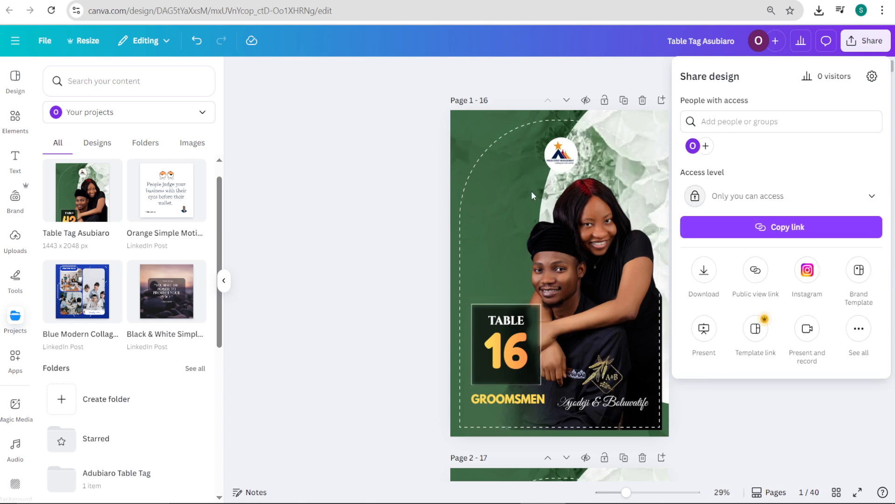
pyautogui.click(708, 280)
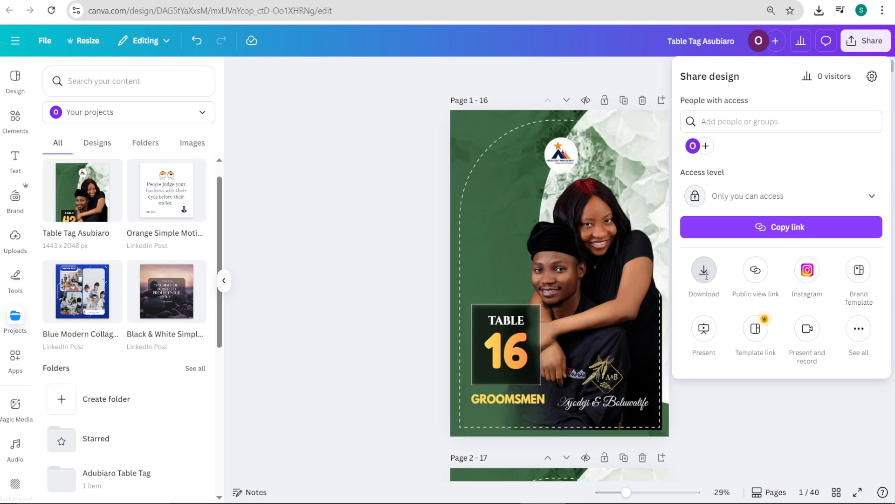
pyautogui.click(726, 127)
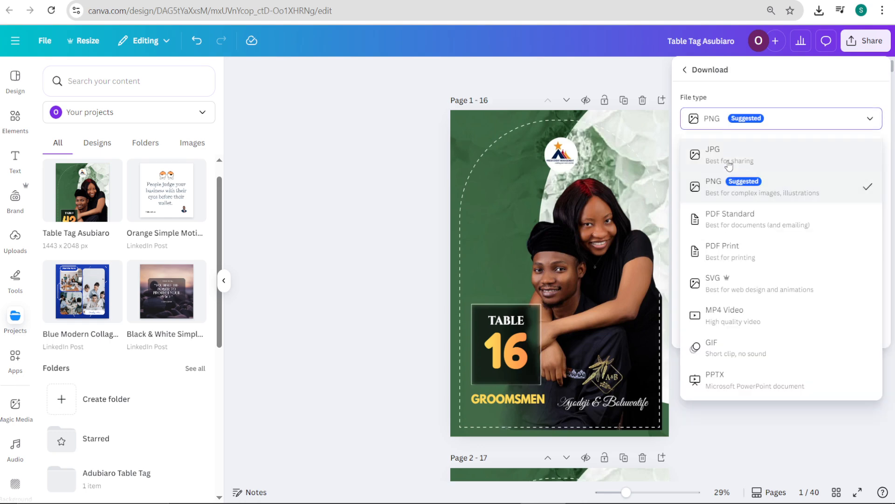
pyautogui.click(730, 256)
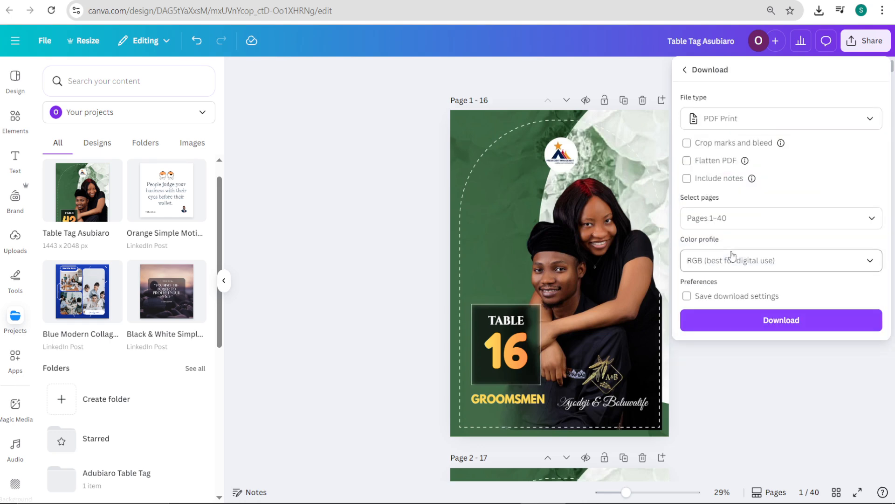
pyautogui.click(687, 160)
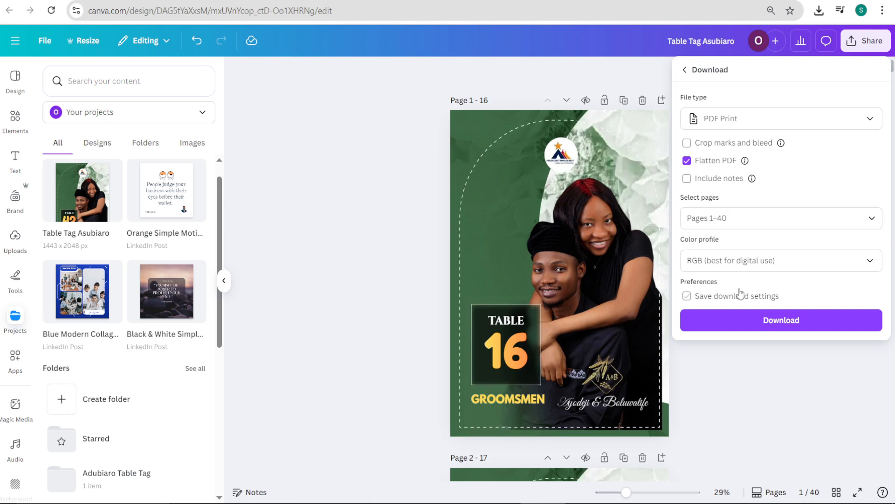
pyautogui.click(744, 320)
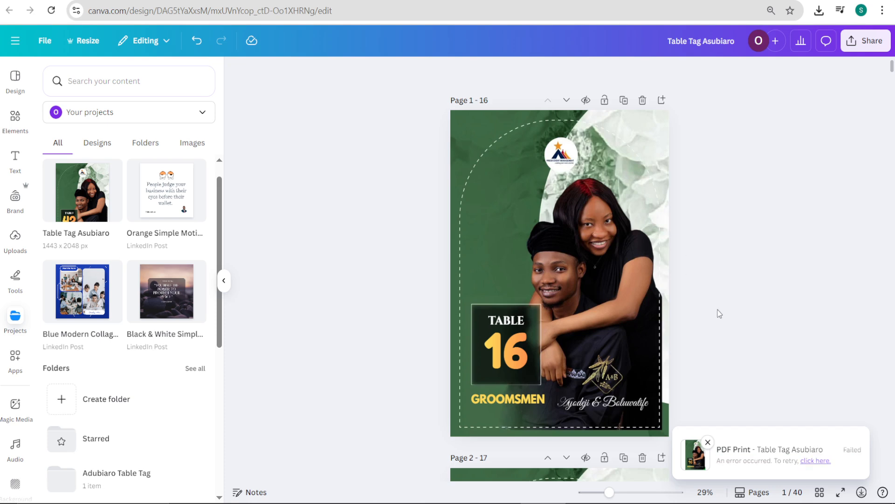
# Step: Retry the PDF Print download of the table tags and check its progress
pyautogui.click(817, 461)
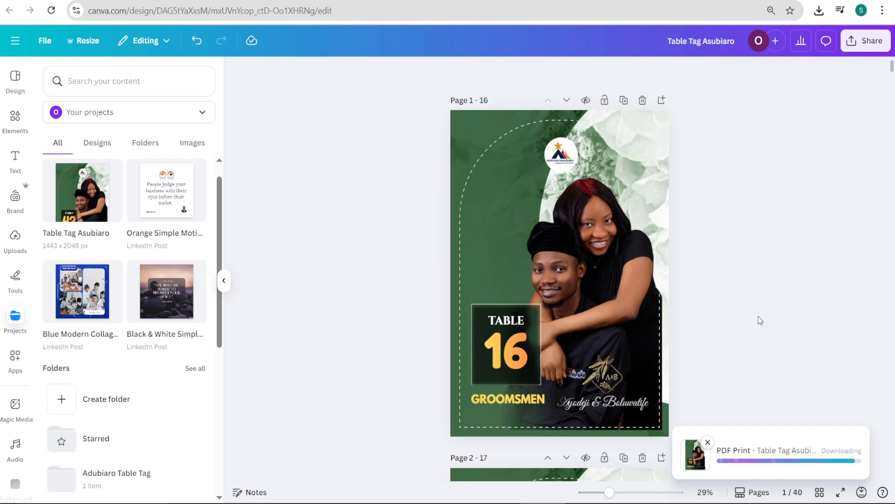
pyautogui.click(862, 491)
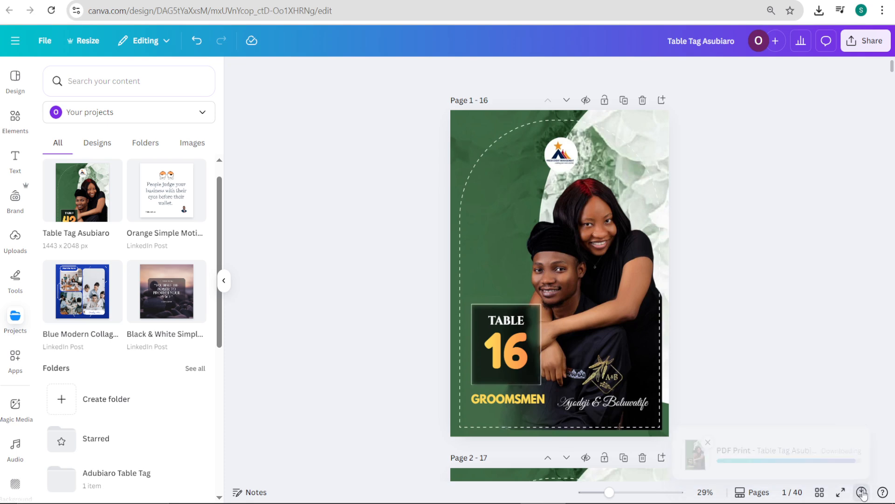
pyautogui.click(863, 493)
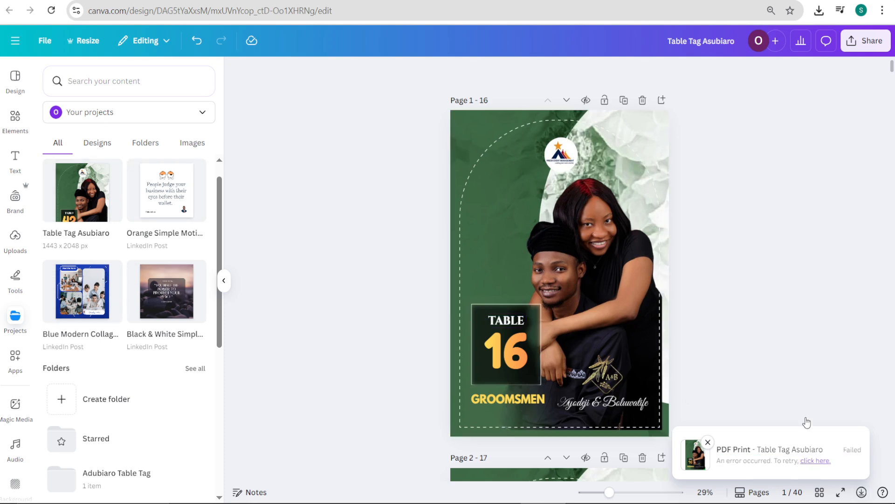
pyautogui.click(816, 460)
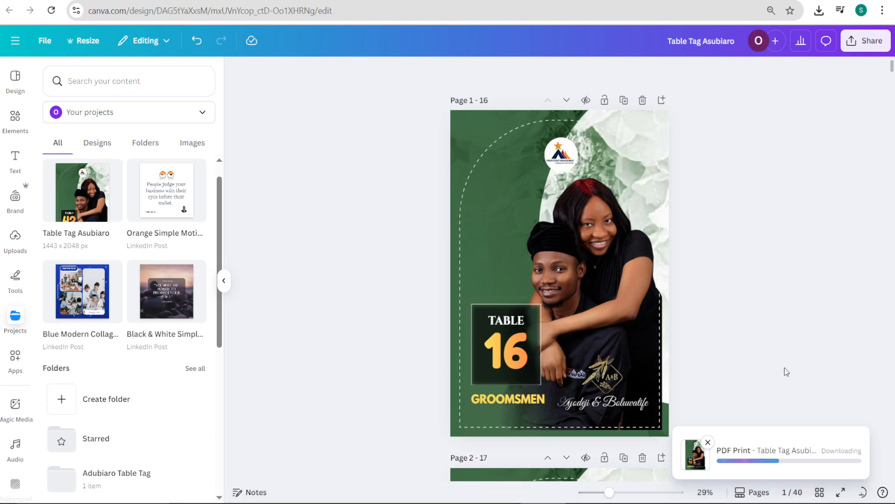
pyautogui.click(867, 40)
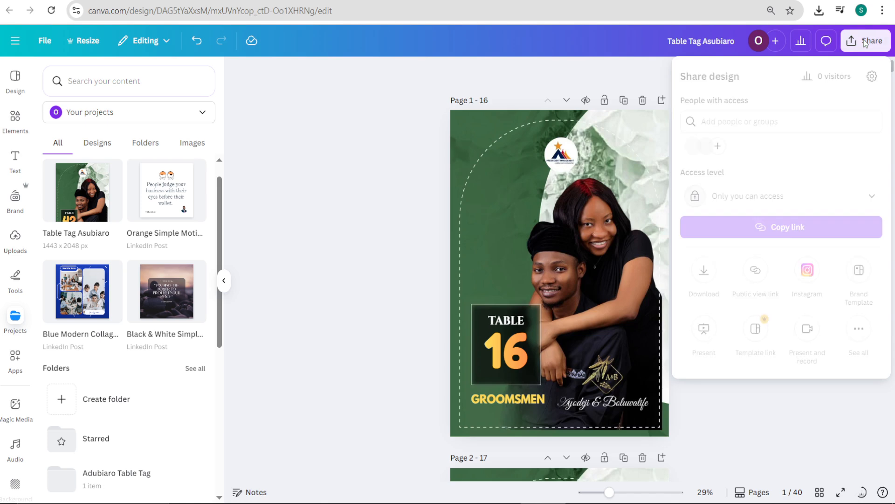
pyautogui.click(704, 271)
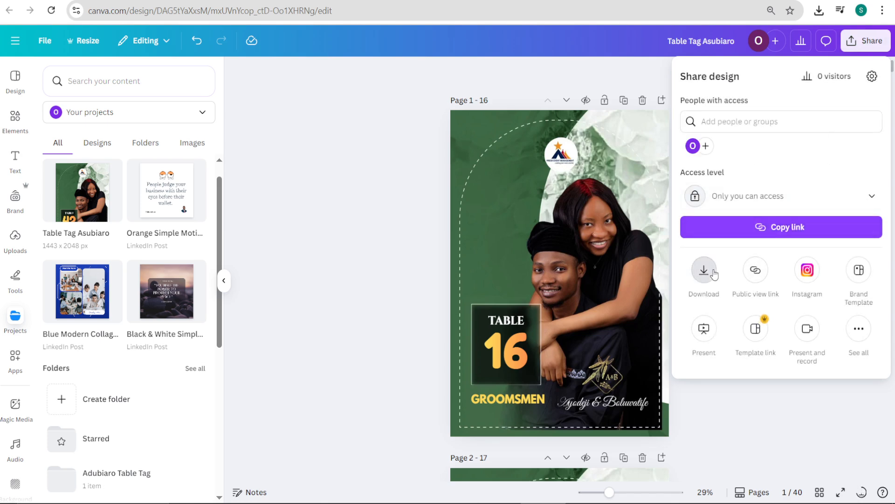
pyautogui.click(758, 126)
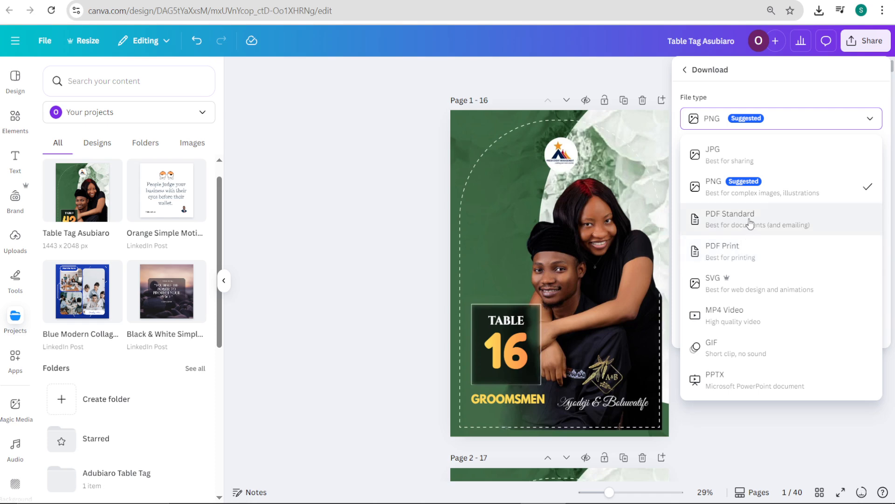
pyautogui.click(749, 152)
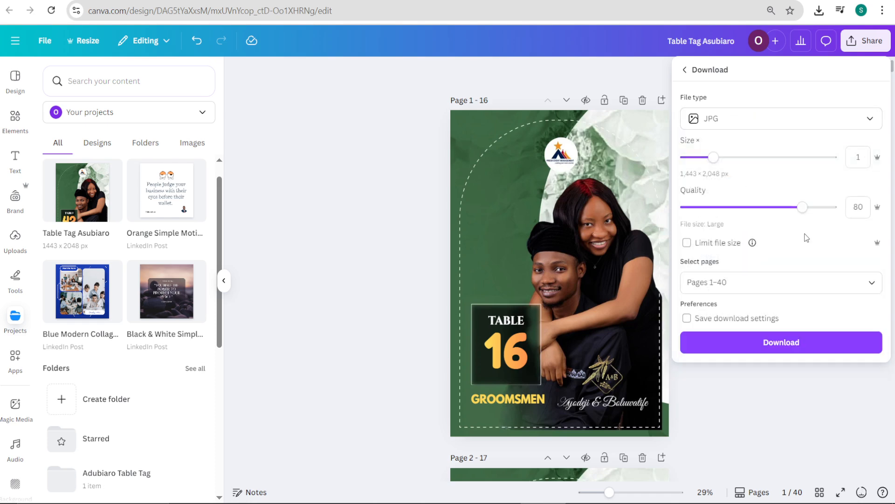
pyautogui.moveTo(801, 212); pyautogui.dragTo(838, 211)
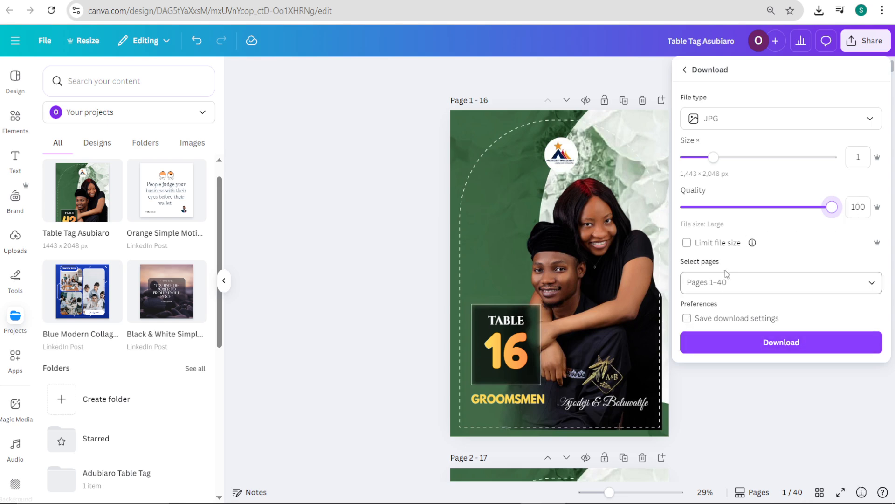
pyautogui.click(687, 244)
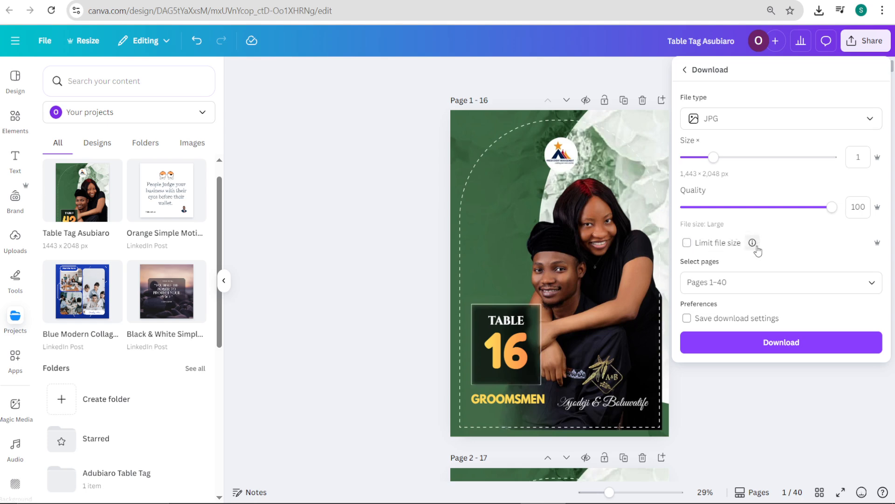
pyautogui.moveTo(758, 251)
pyautogui.click(413, 179)
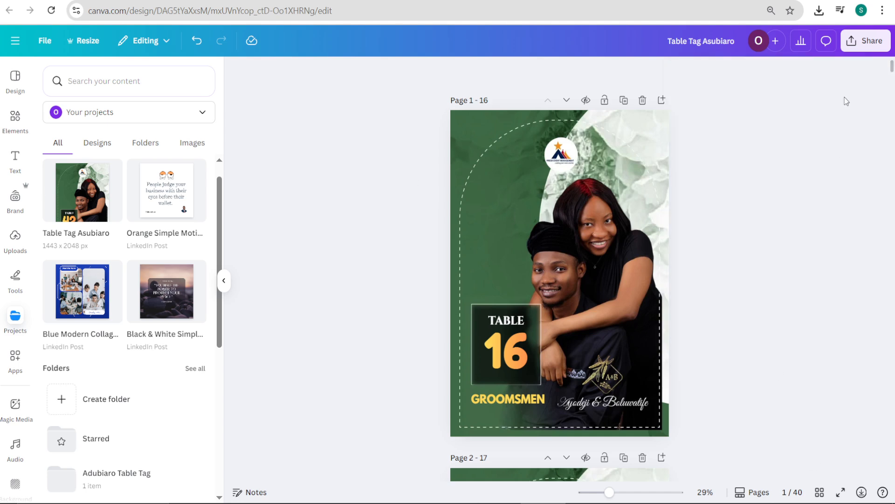